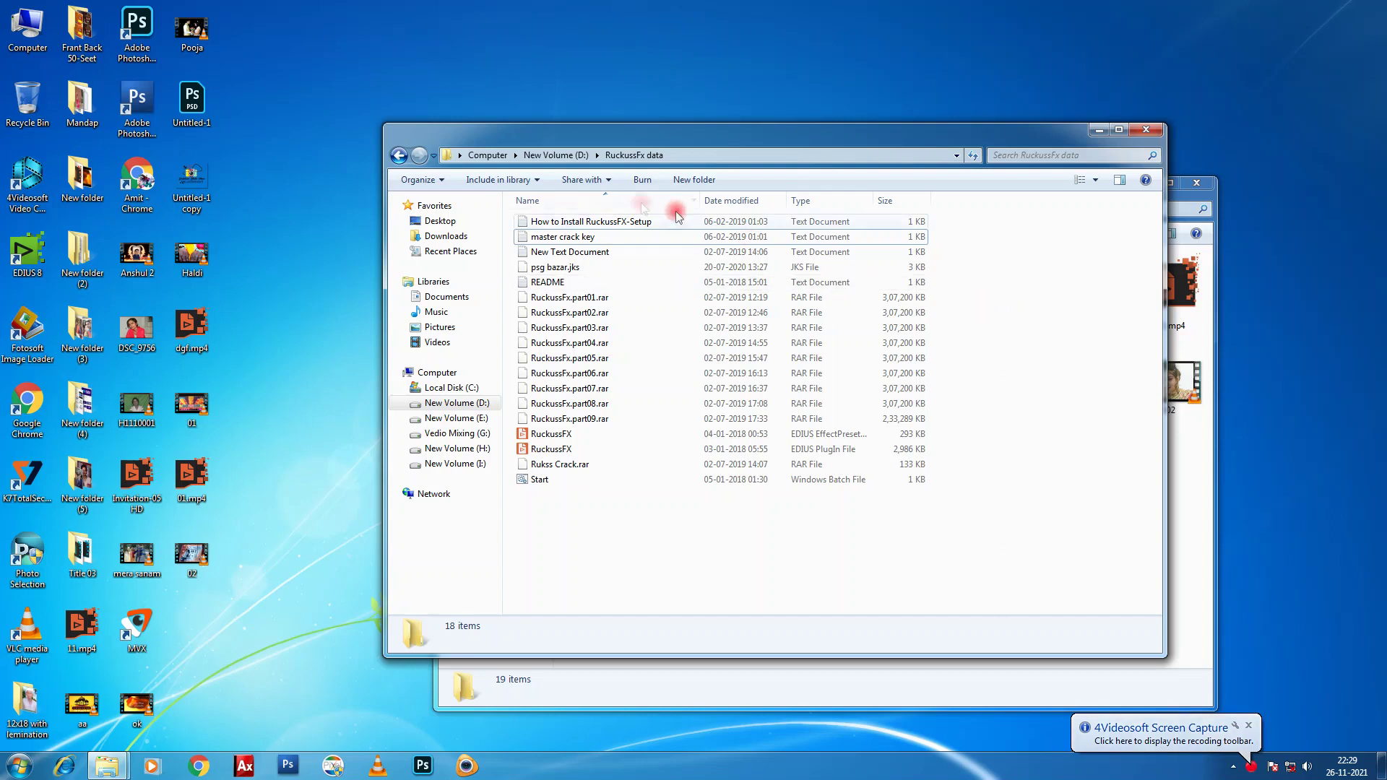
Open New Text Document from the RuckussFx data folder and select the archive password in it.
left_click(551, 254)
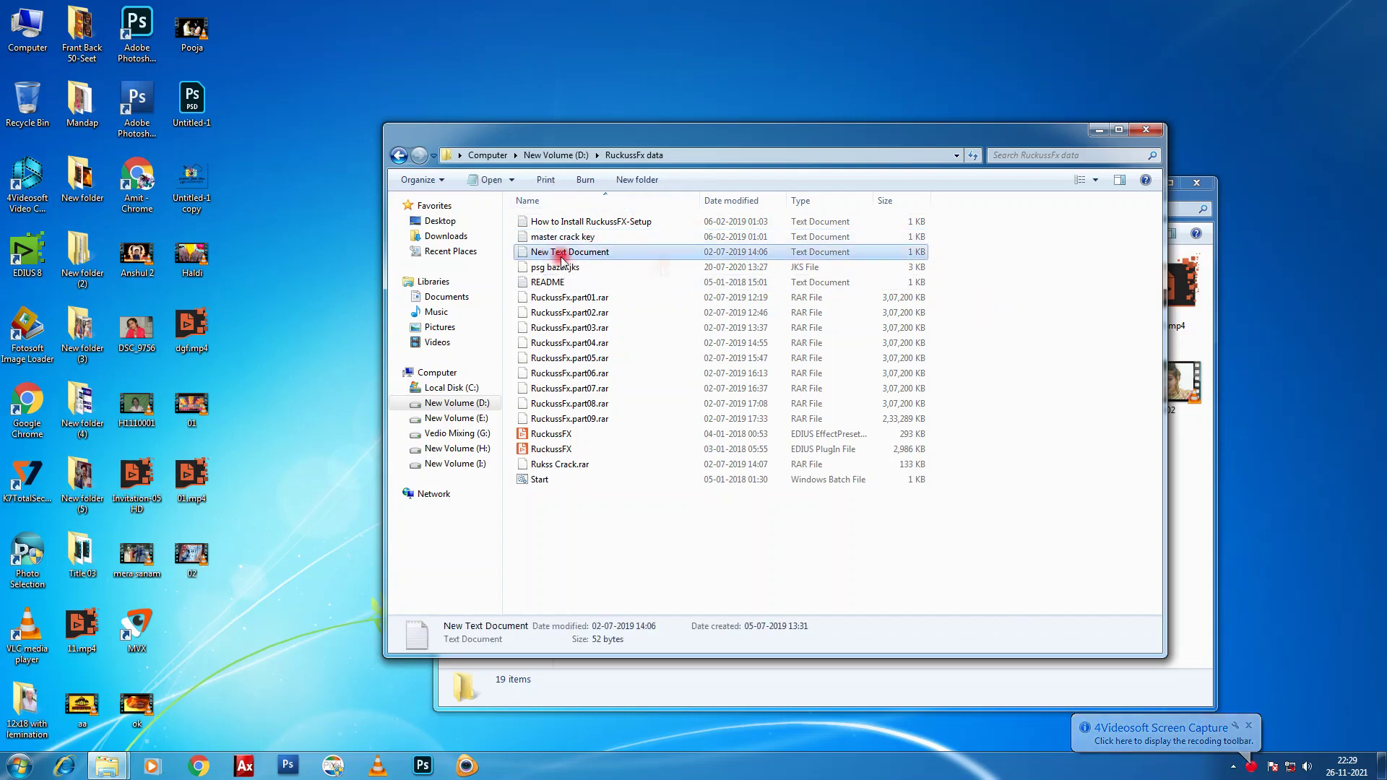
double_click(607, 251)
left_click_drag(541, 168, 445, 170)
left_click_drag(232, 203, 182, 204)
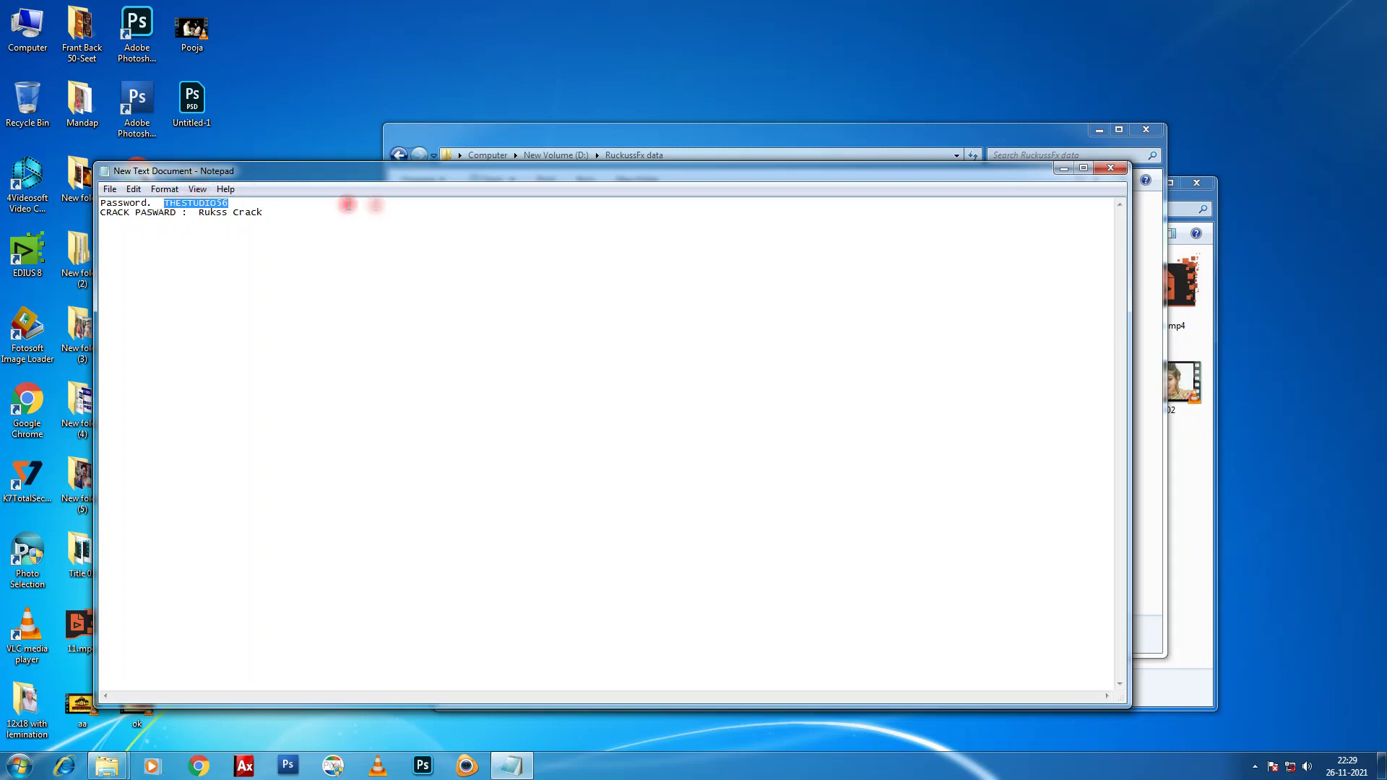
Extract the nine archives RuckussFx.part01.rar to RuckussFx.part09.rar with 7-Zip into a folder named after the archive.
left_click(1149, 466)
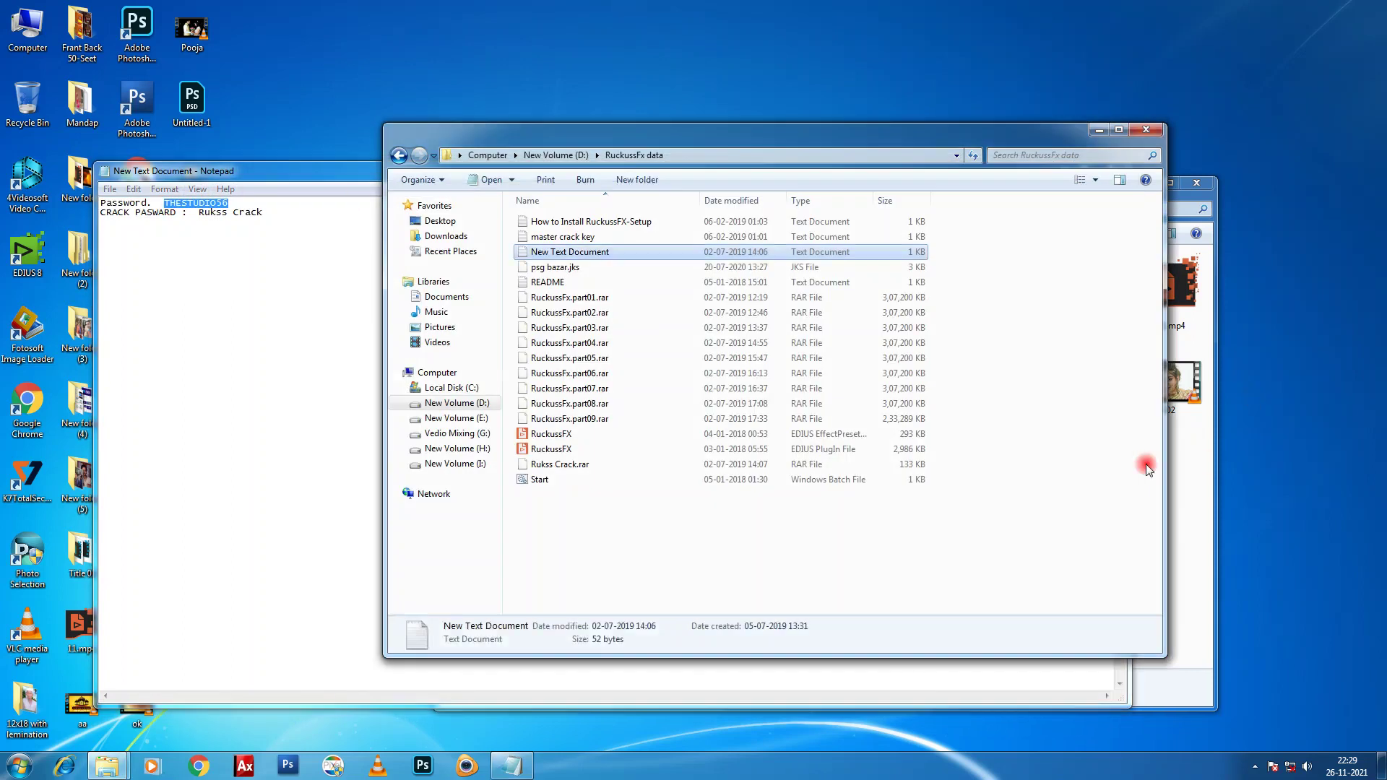
left_click_drag(928, 305, 786, 421)
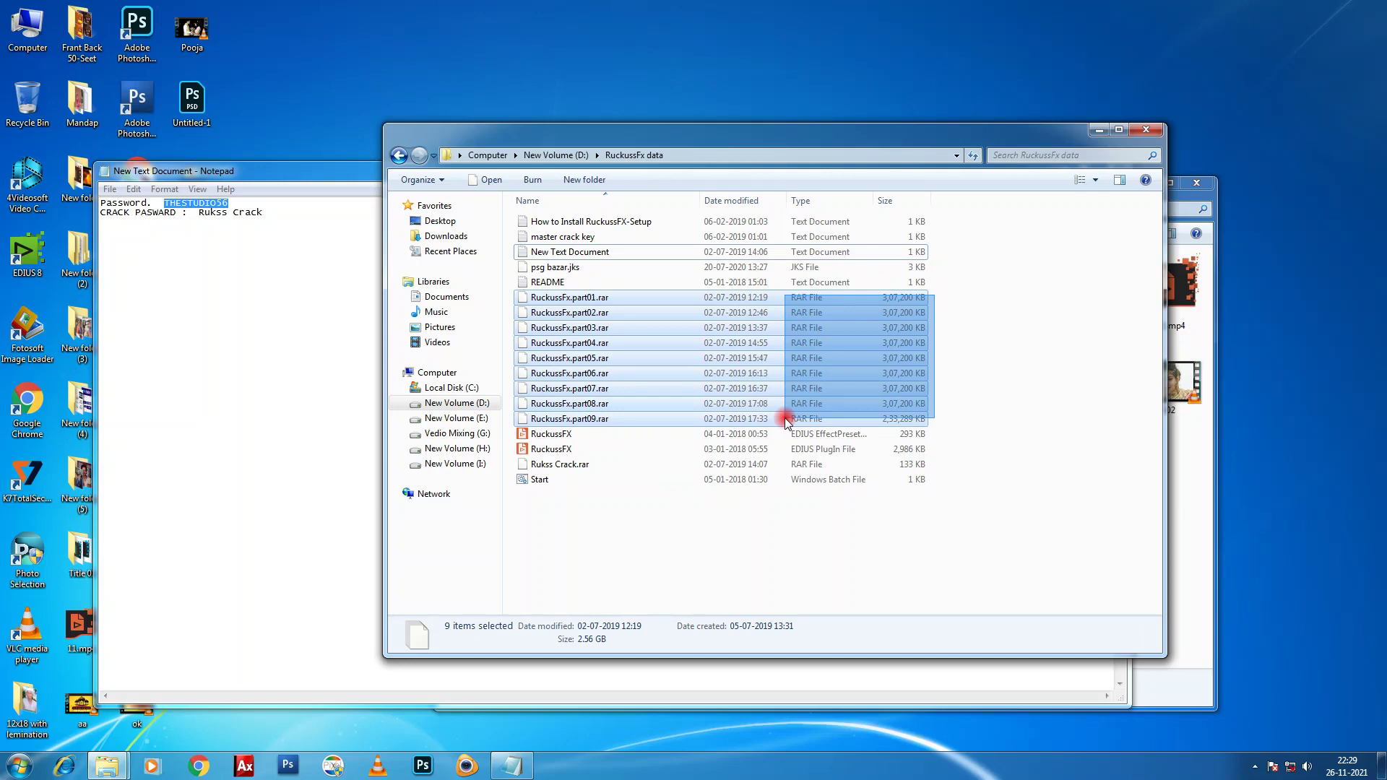
right_click(786, 421)
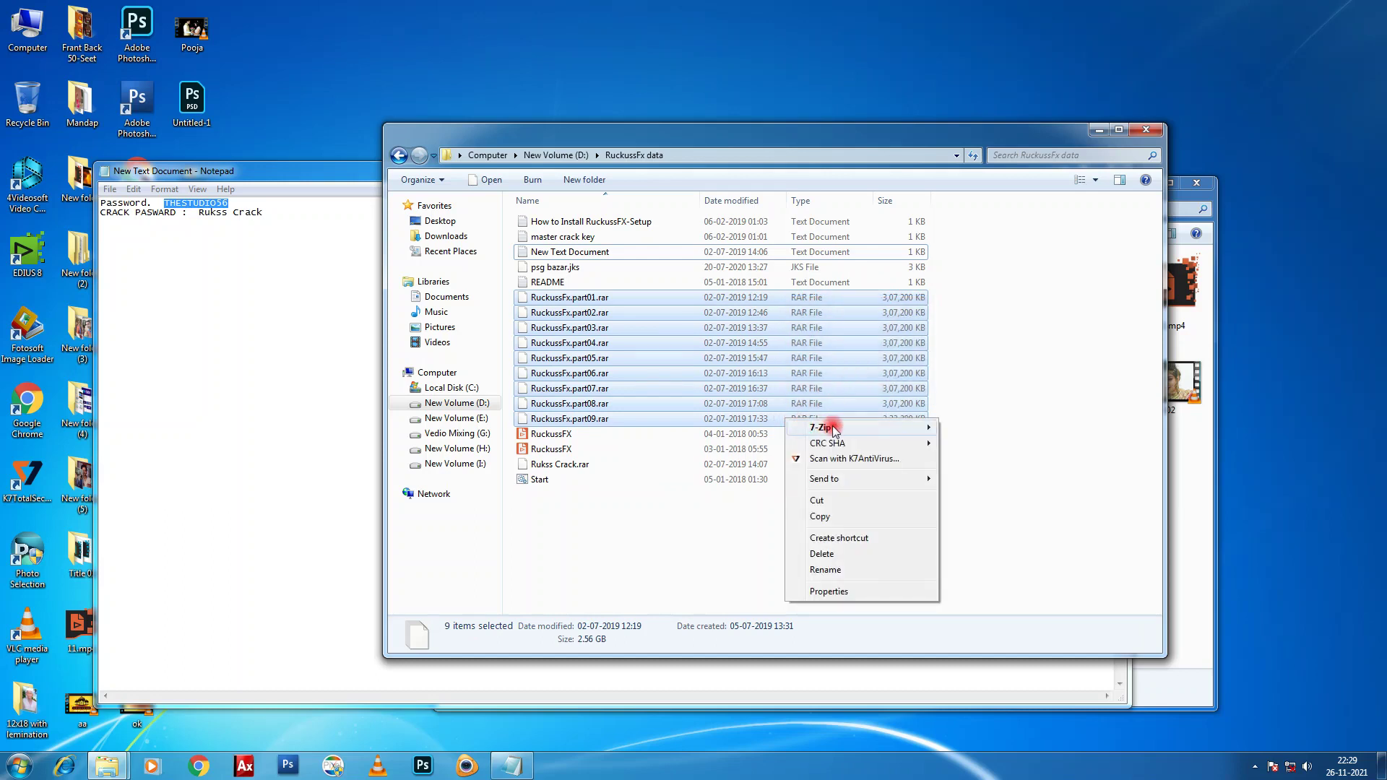
mouse_move(842, 427)
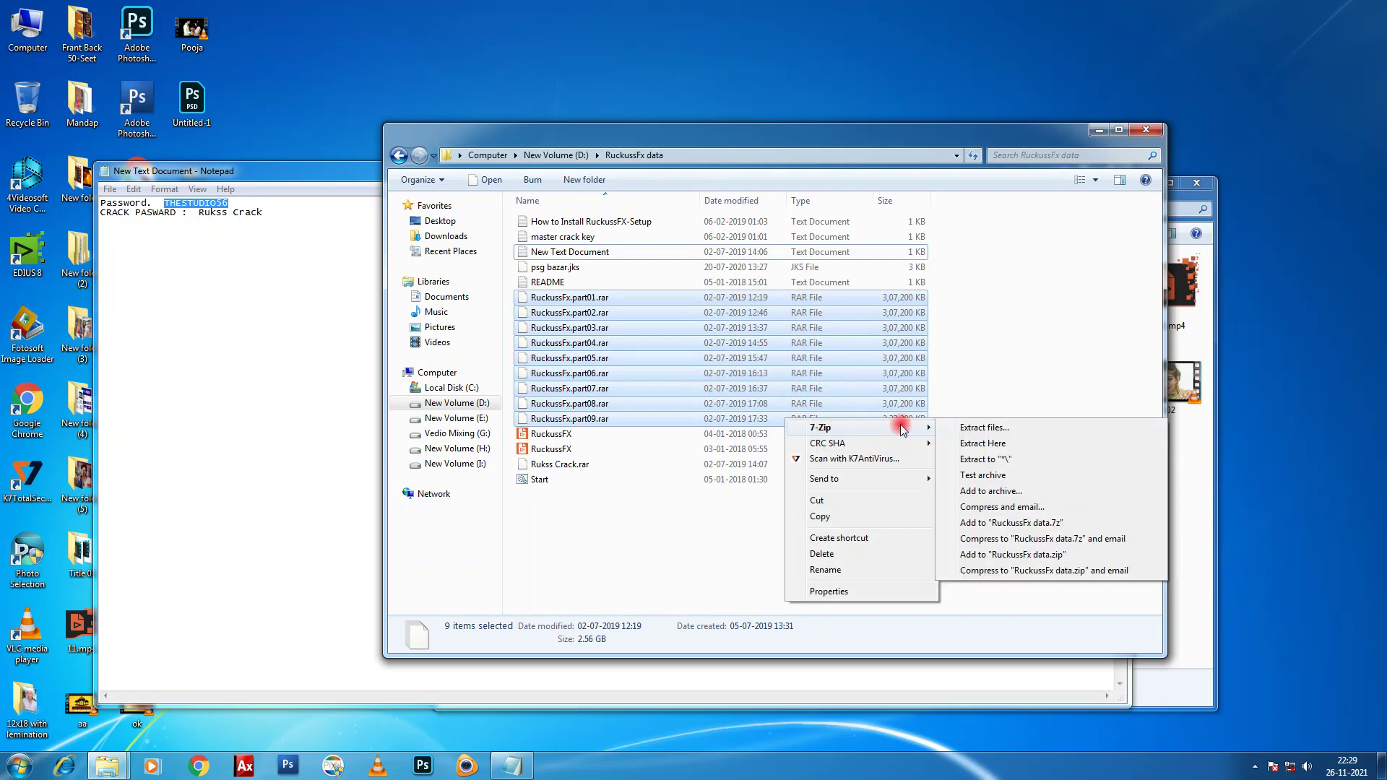
left_click(1006, 459)
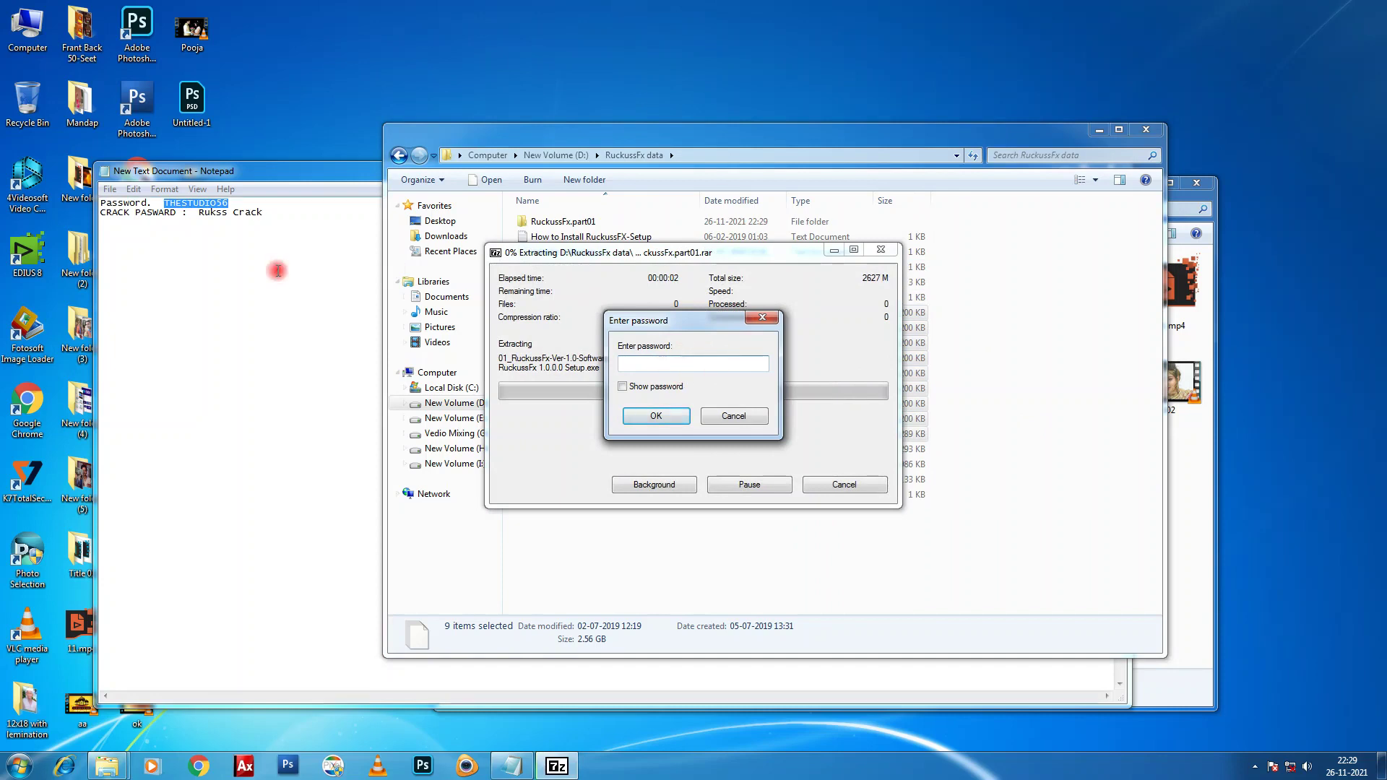
Copy the archive password from the text document into the extraction password prompt and confirm it.
right_click(203, 204)
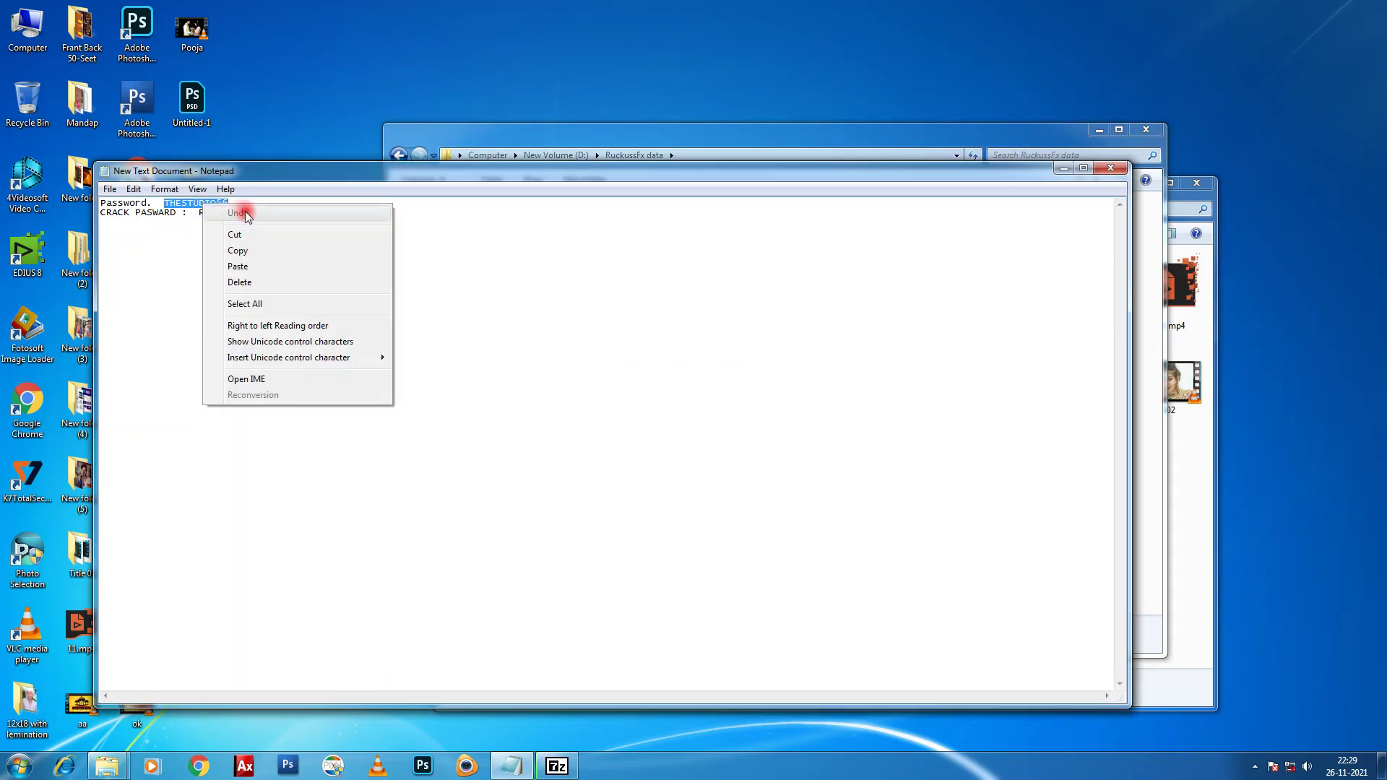
left_click(237, 251)
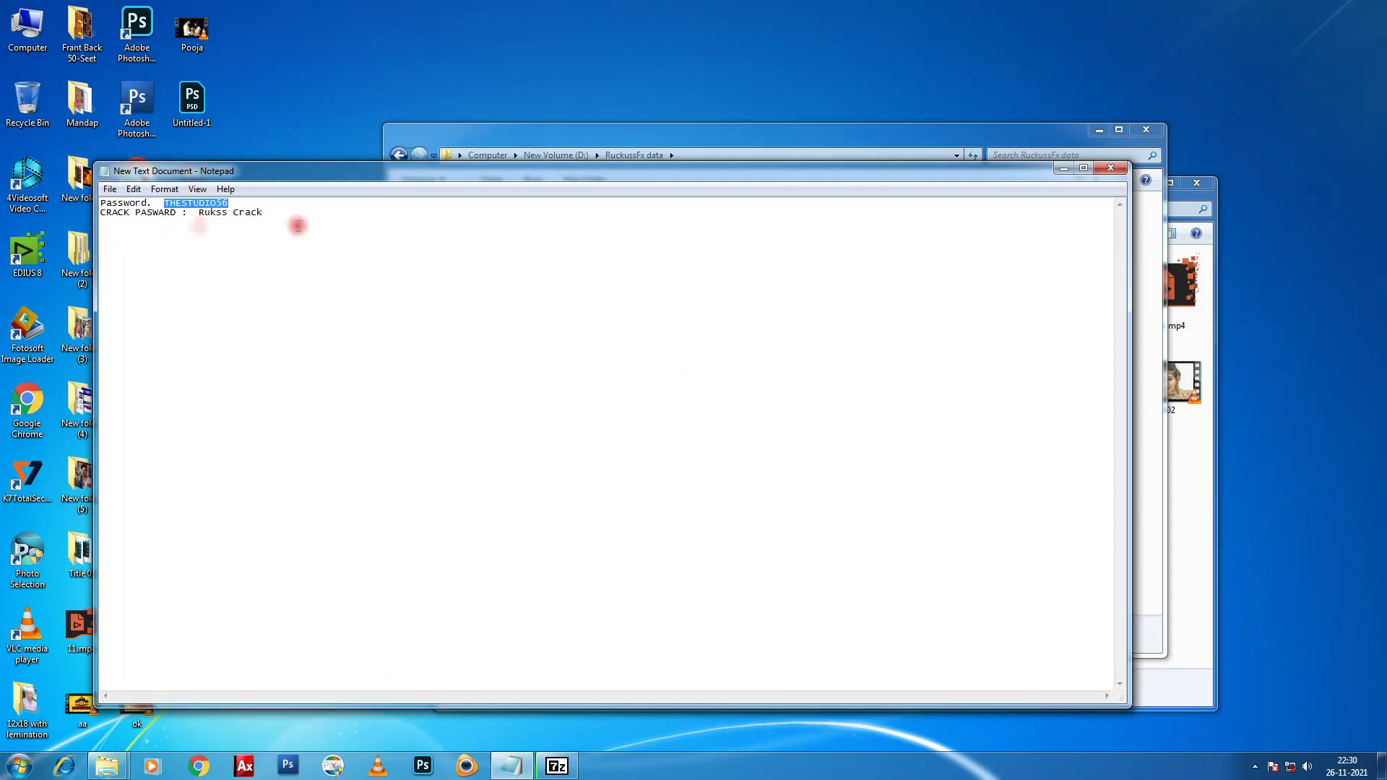
left_click(1064, 168)
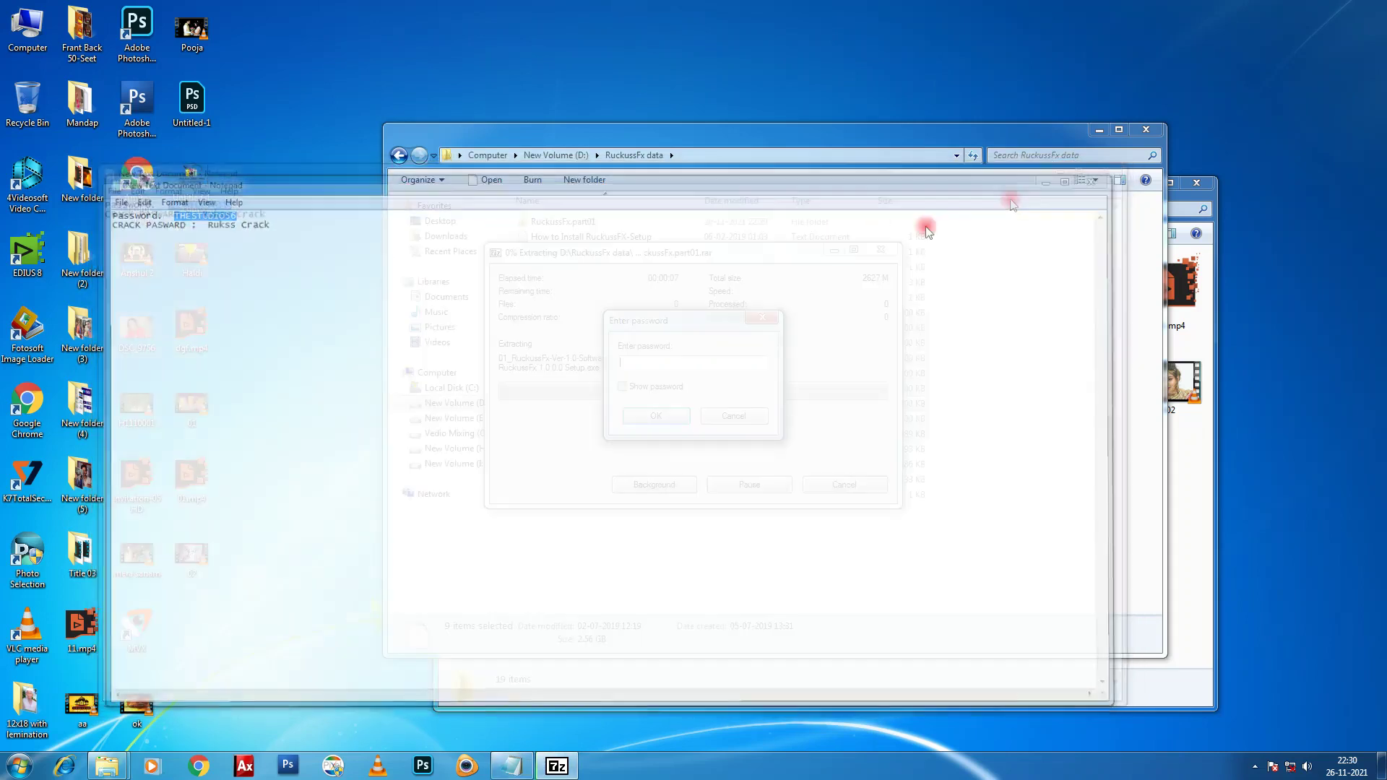
left_click(673, 366)
right_click(672, 366)
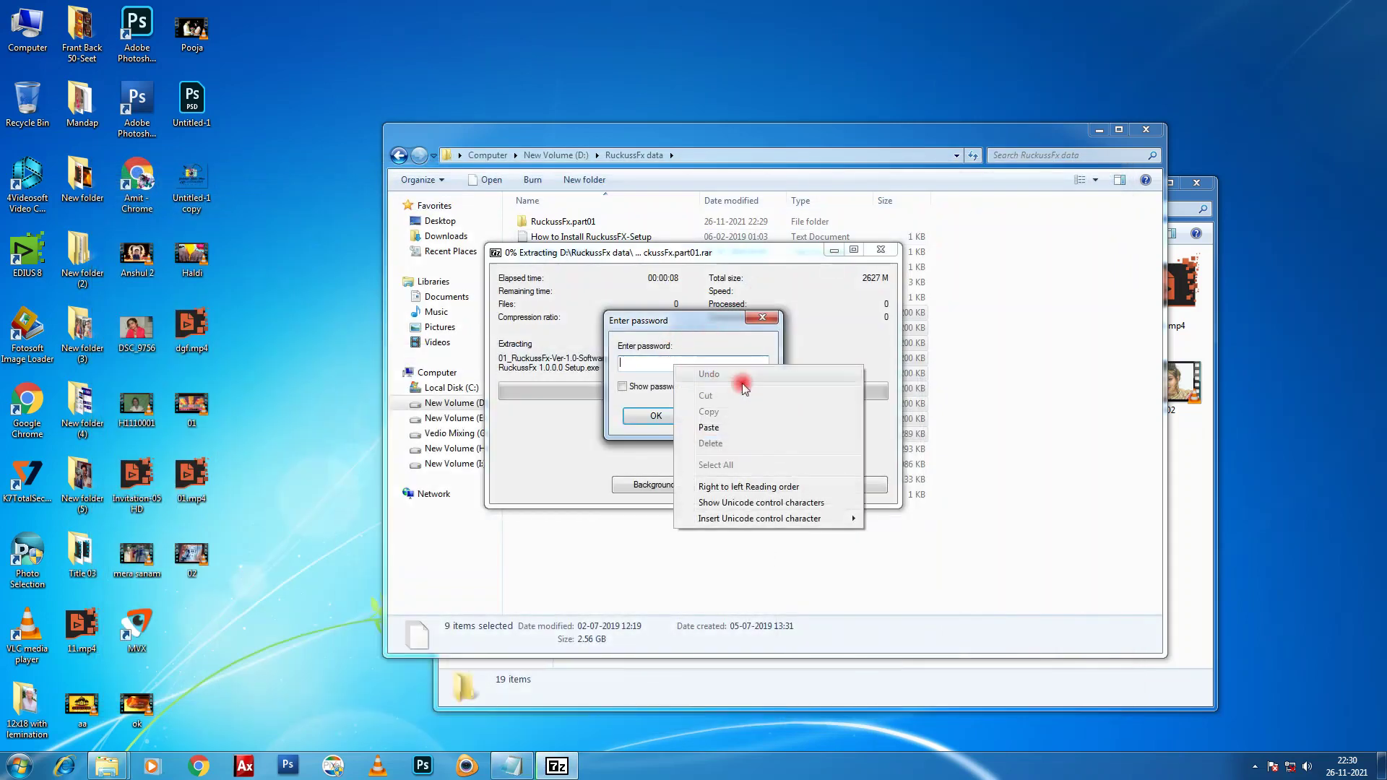
left_click(731, 428)
left_click(671, 420)
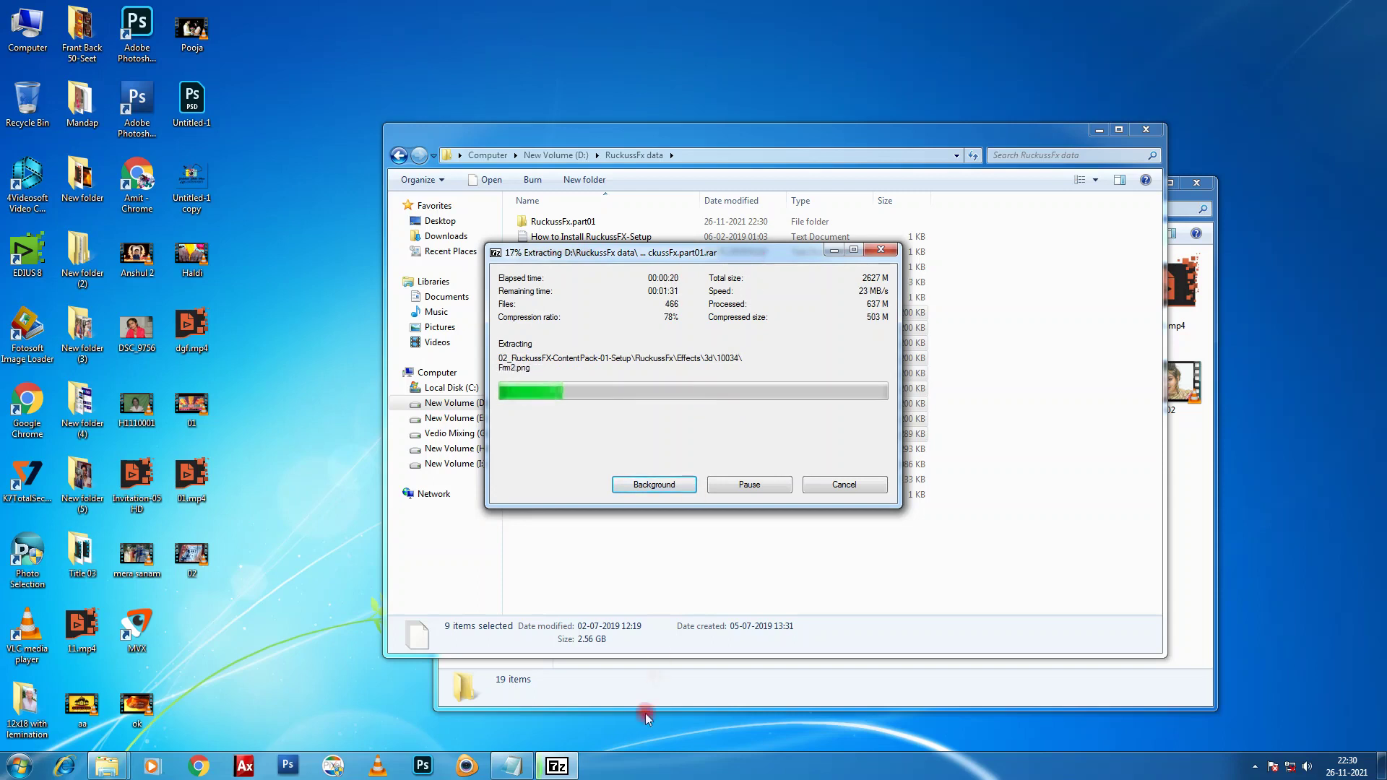
Look over the password notes and move the extraction progress window clear of the RuckussFx data file list.
left_click(512, 765)
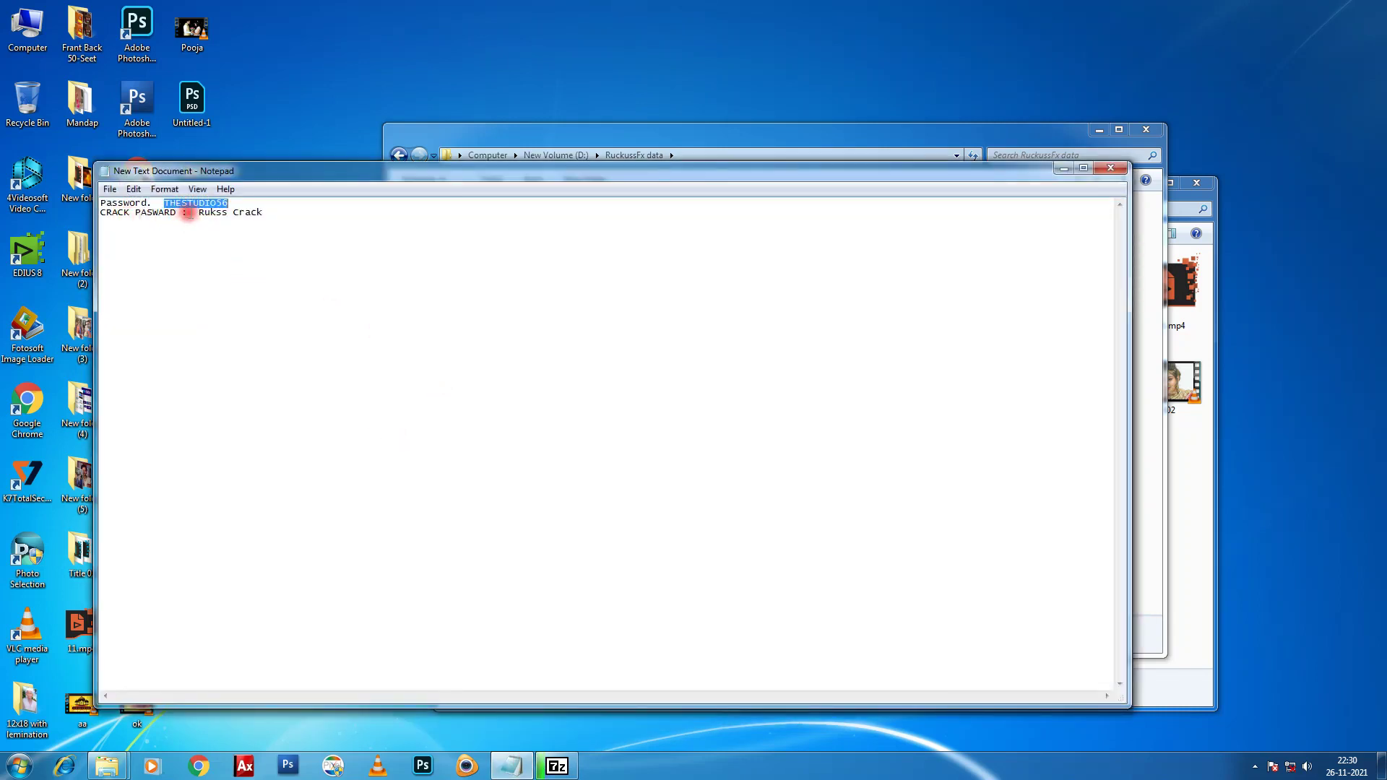
left_click(968, 134)
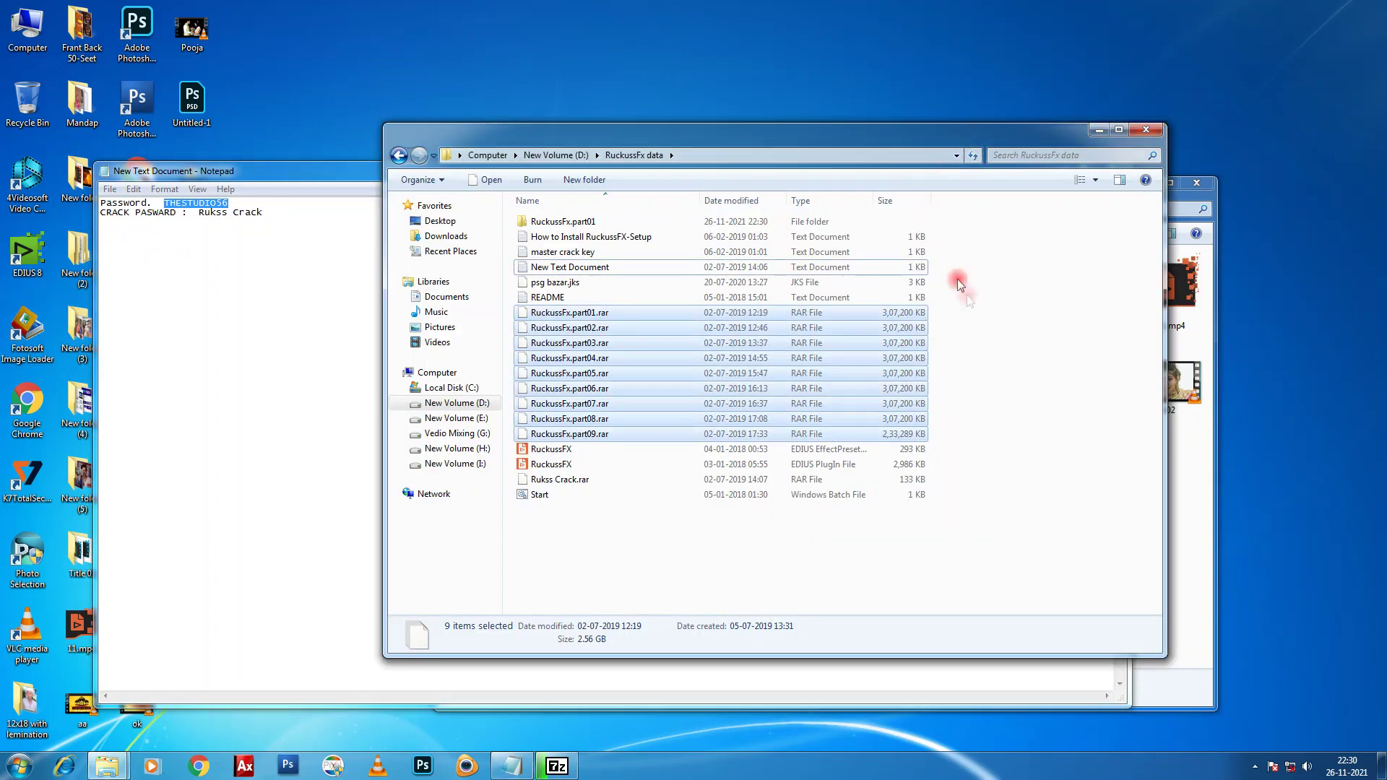
left_click(560, 766)
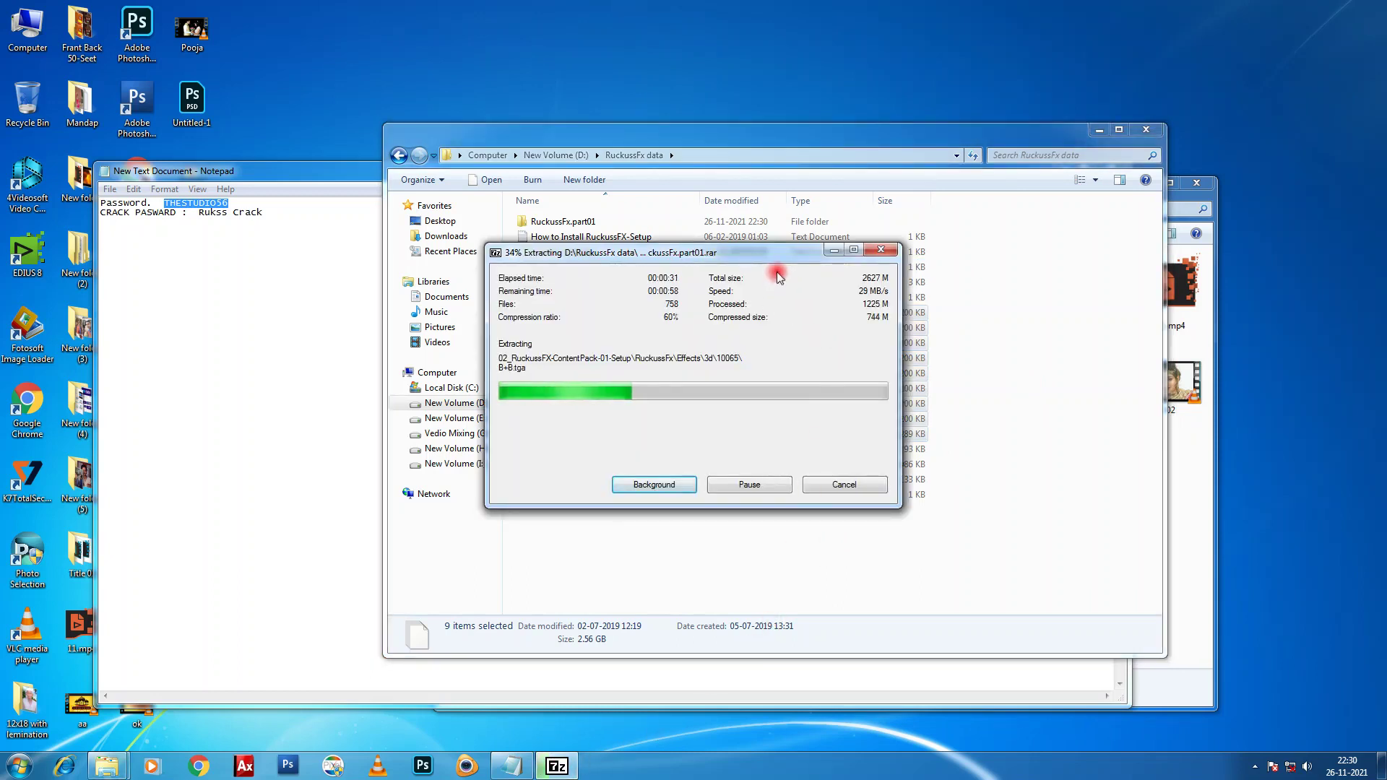
left_click_drag(777, 253, 527, 315)
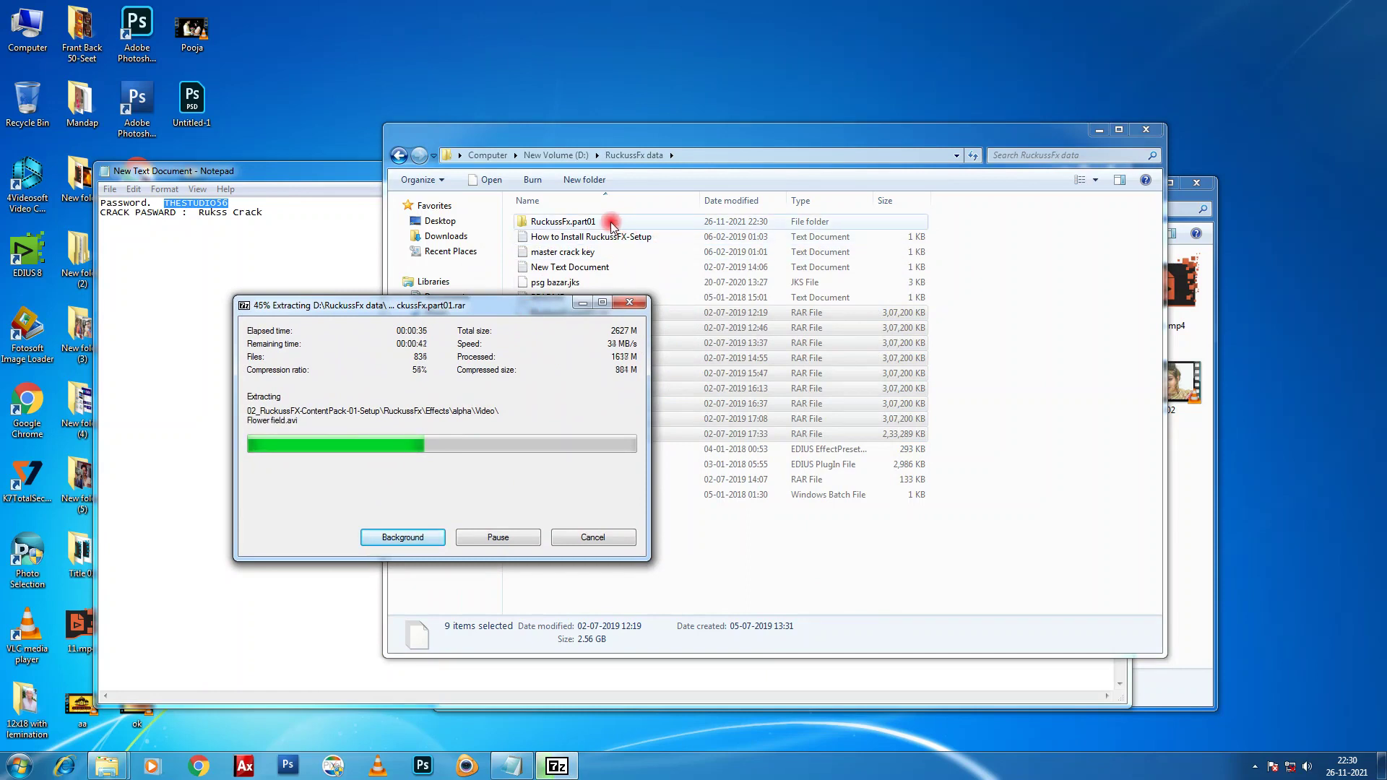
Open the 01_RuckussFx-Ver-1.0-Software folder inside the extracted RuckussFx.part01 folder and check the extraction progress.
double_click(612, 226)
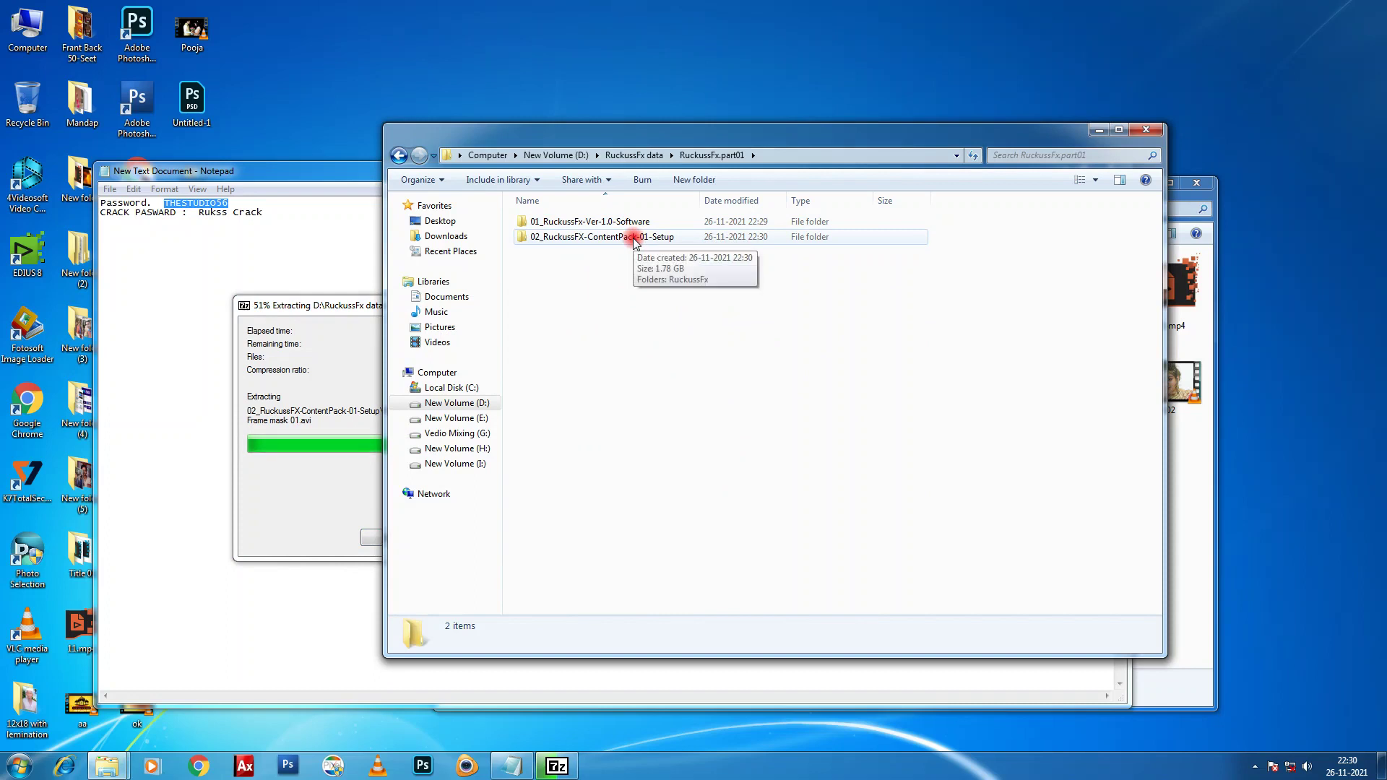
double_click(598, 223)
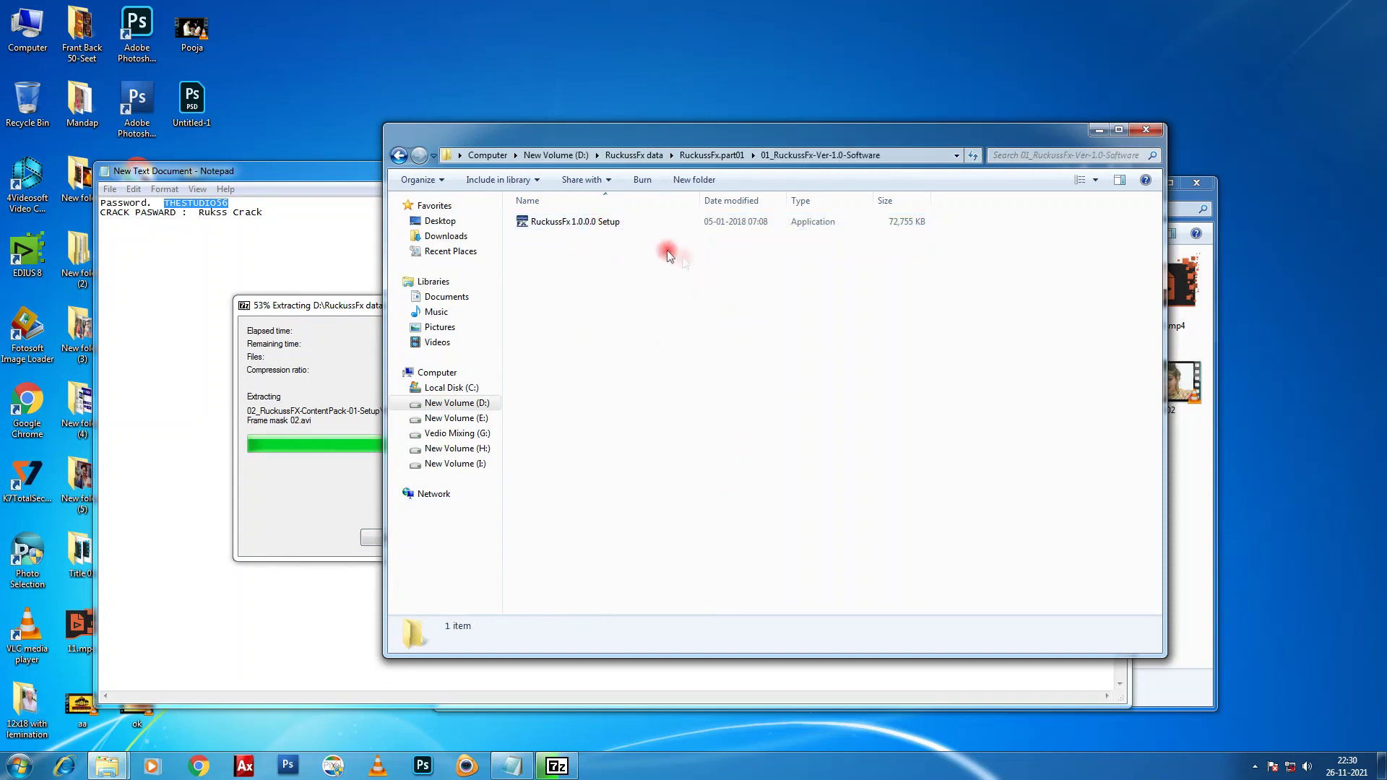
left_click(289, 353)
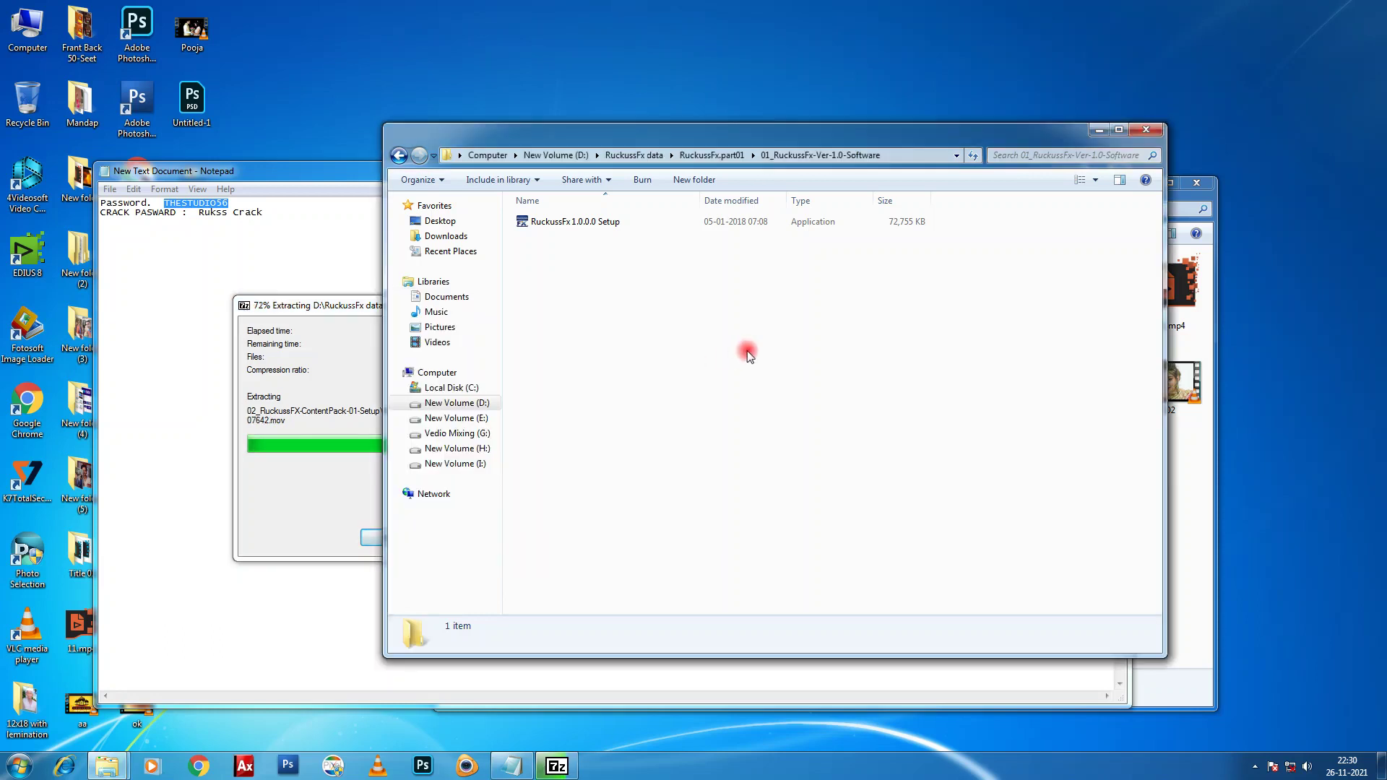
right_click(747, 350)
left_click(361, 434)
left_click(296, 450)
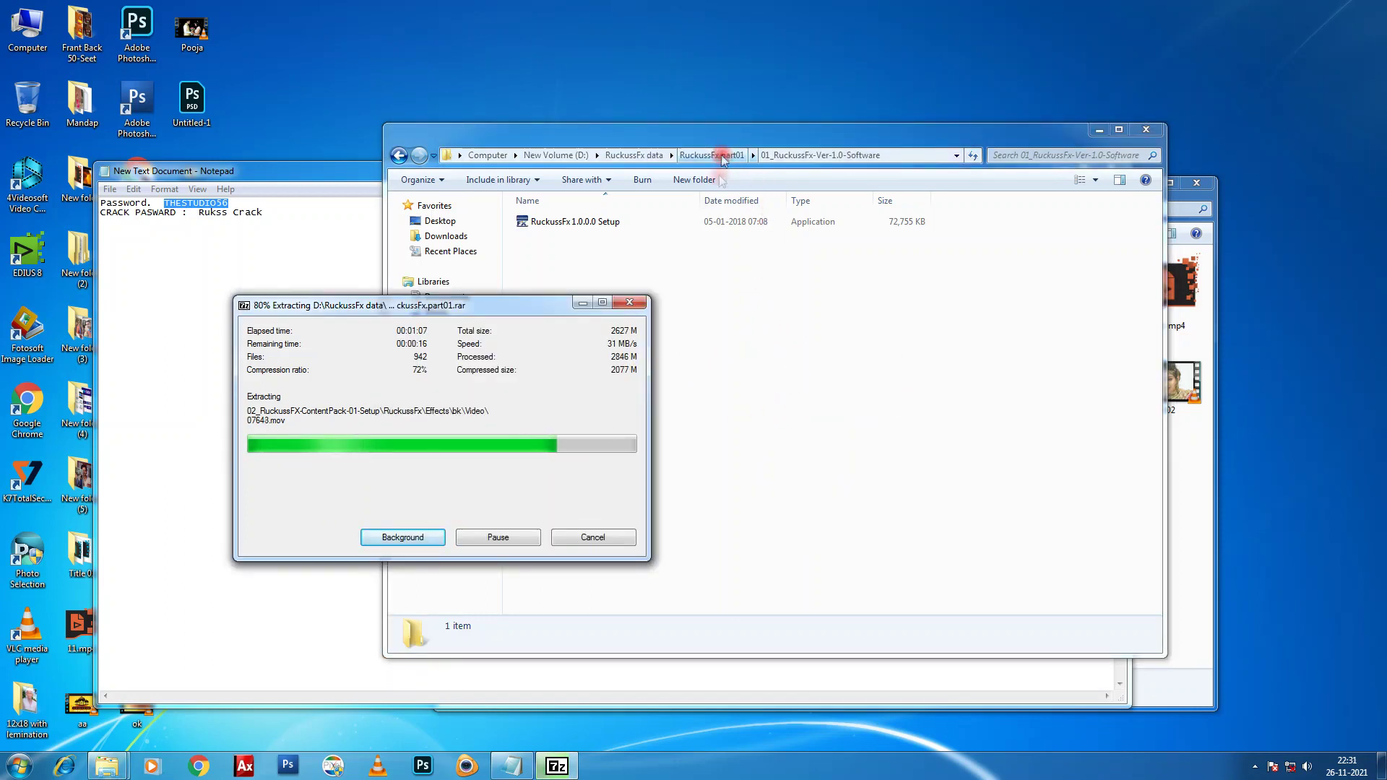
left_click(739, 326)
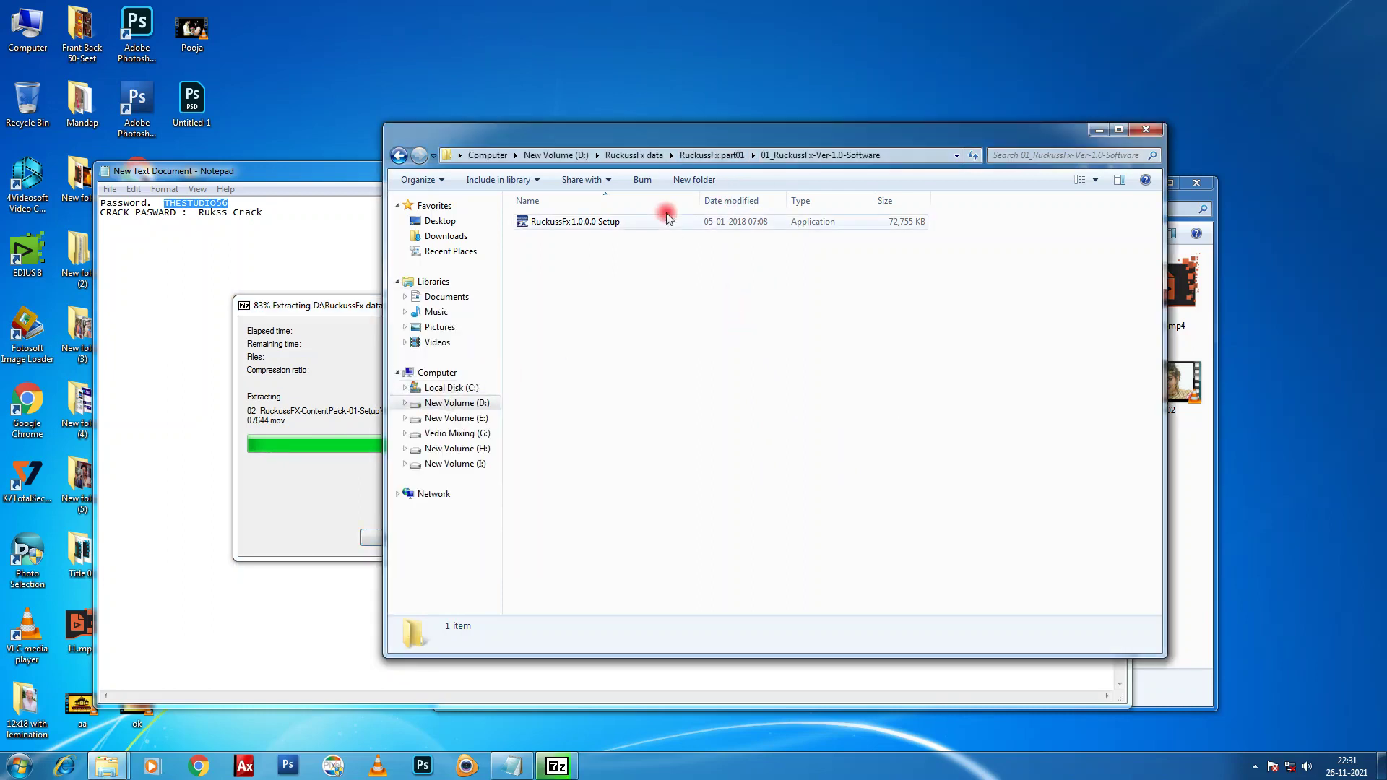
Run RuckussFx 1.0.0.0 Setup, install RuckussFx to D:\RuckussFx and finish the wizard.
double_click(595, 223)
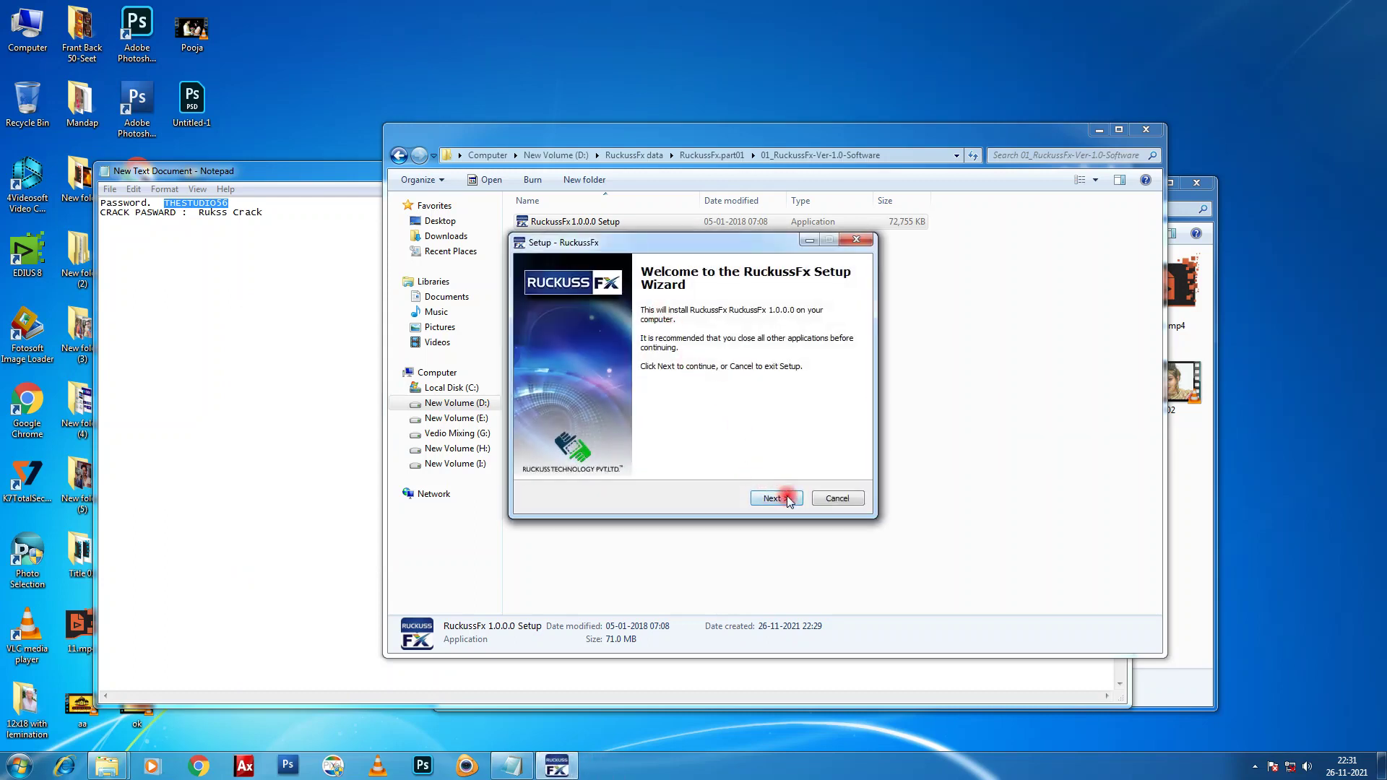
left_click(788, 497)
left_click(633, 454)
left_click(779, 498)
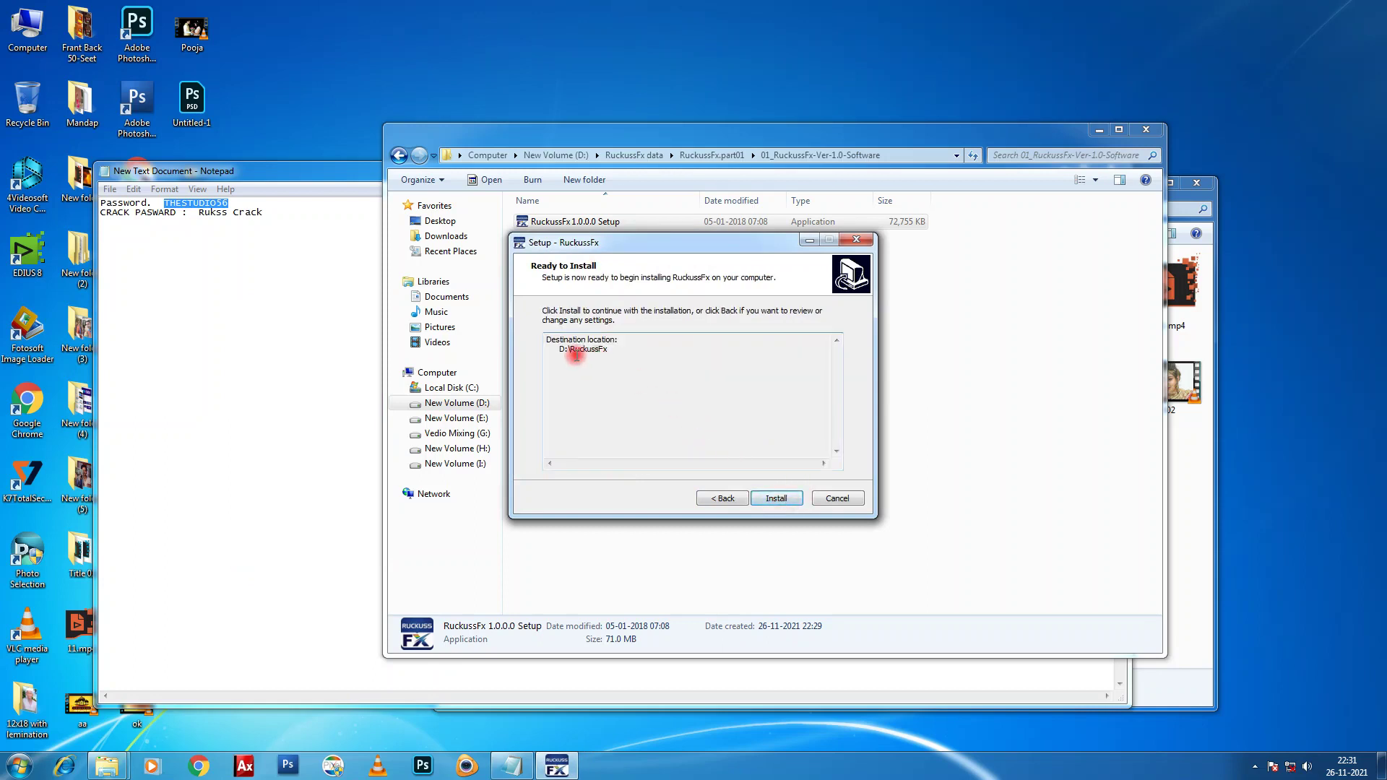
left_click(789, 504)
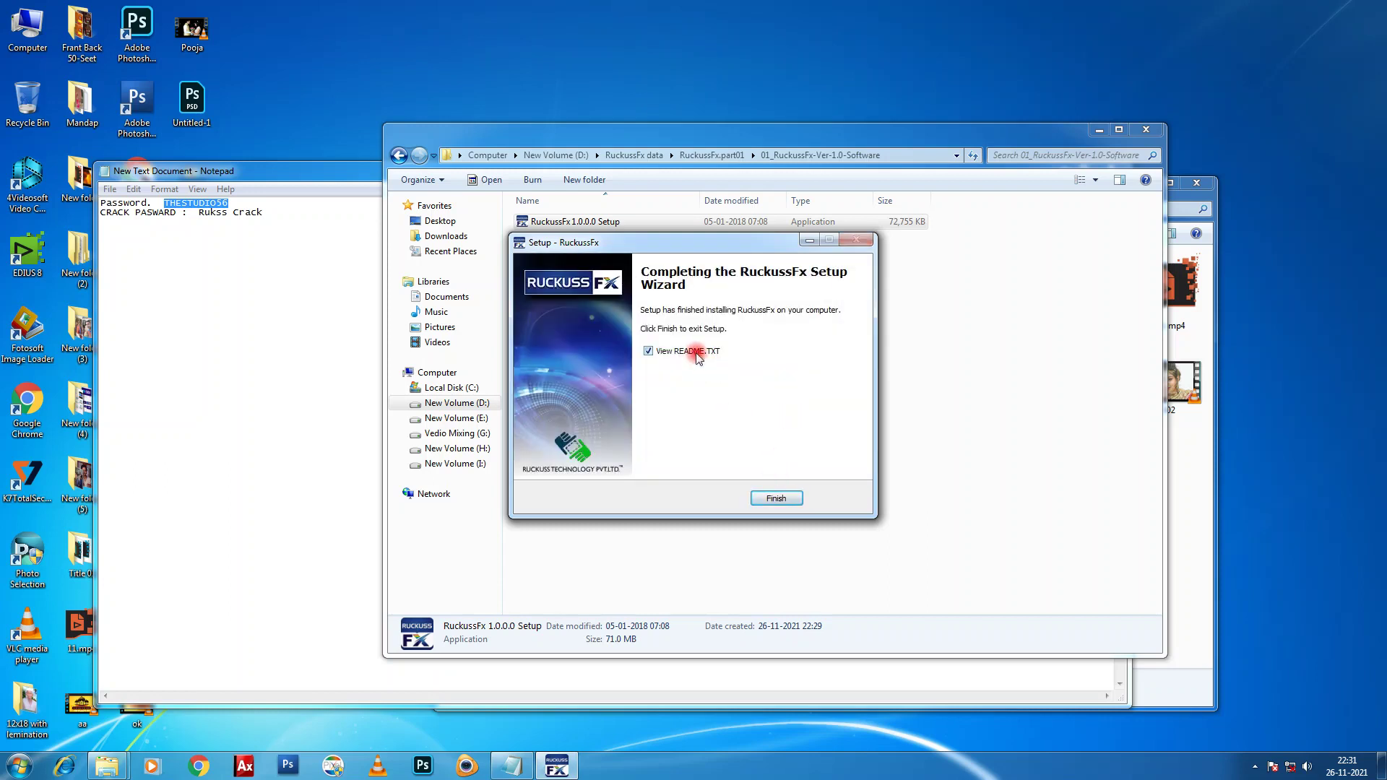
left_click(771, 497)
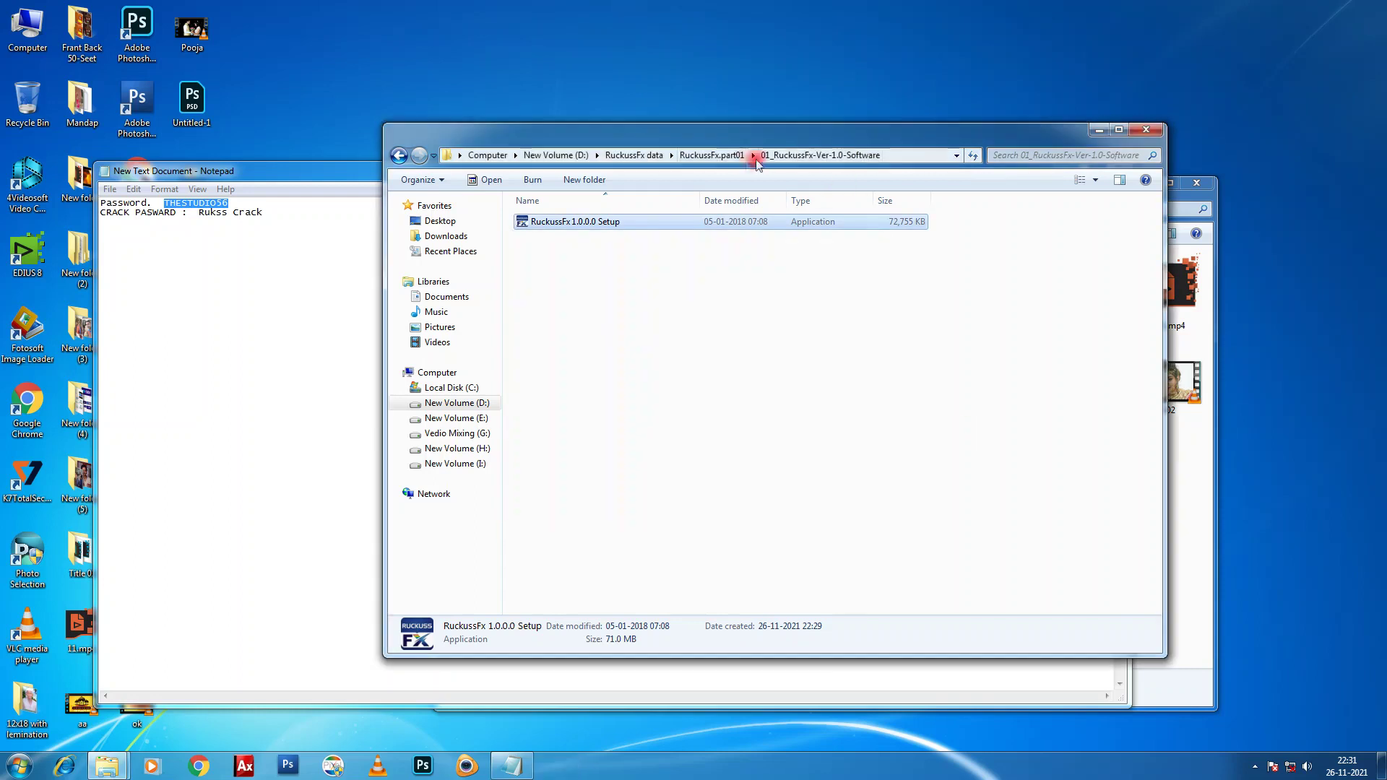
Run the Start batch file in the 02_RuckussFX-ContentPack-01-Setup folder and move its console window off the file list.
left_click(719, 156)
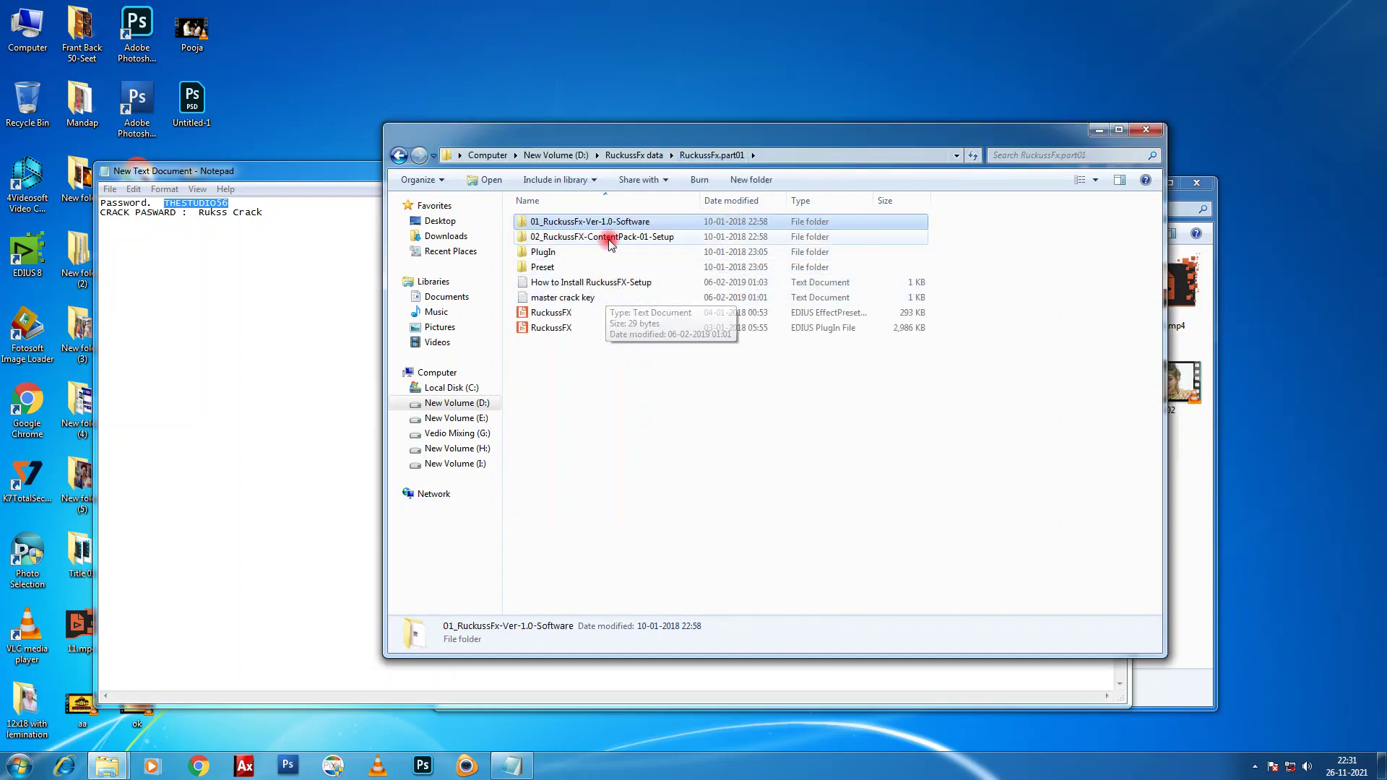
left_click(611, 237)
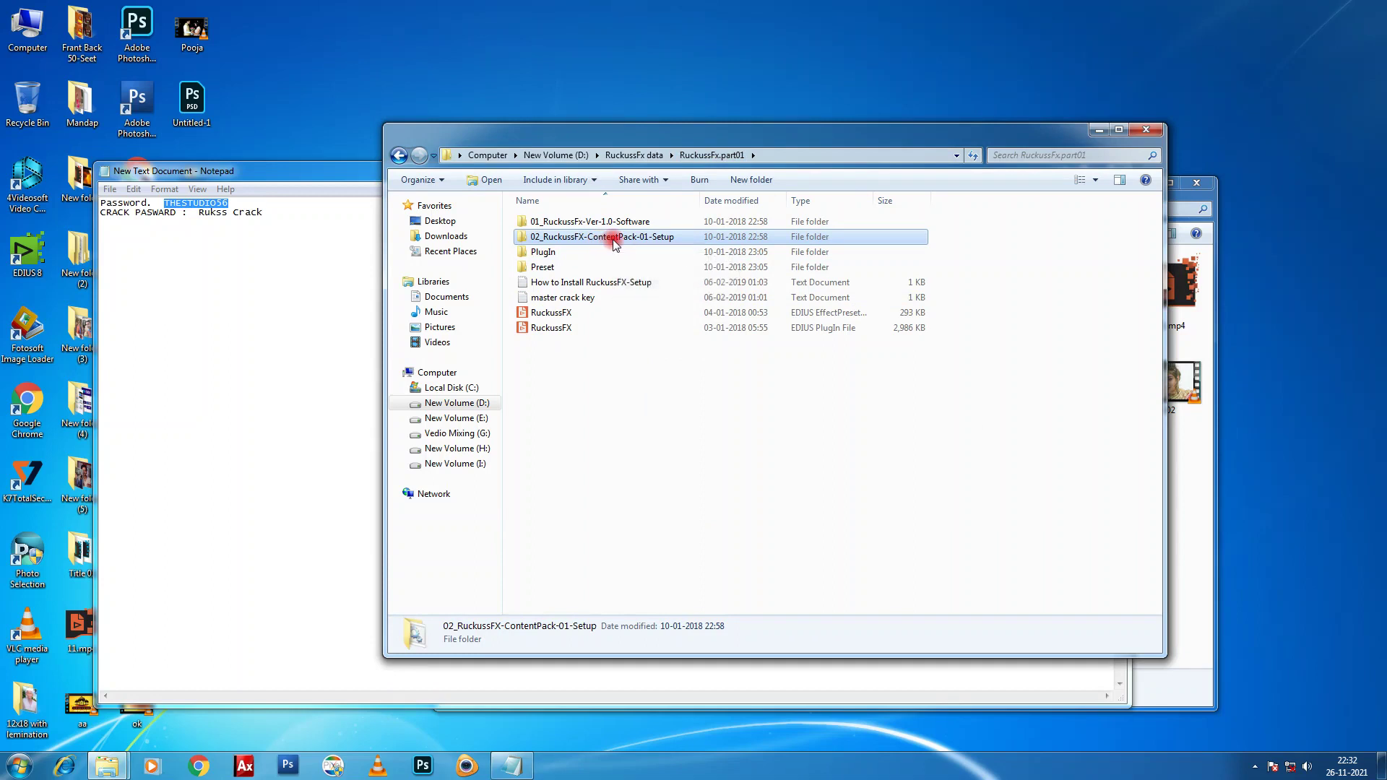
double_click(612, 238)
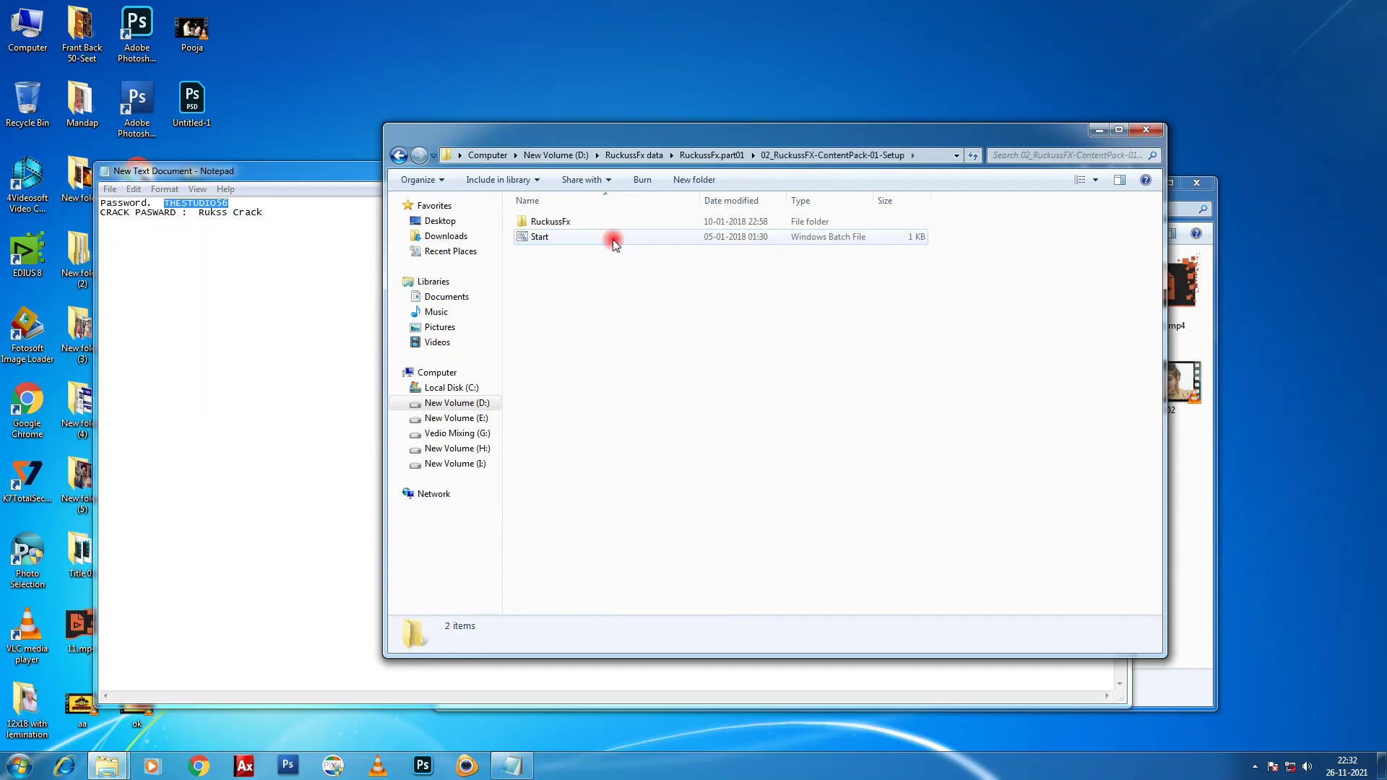
left_click(552, 235)
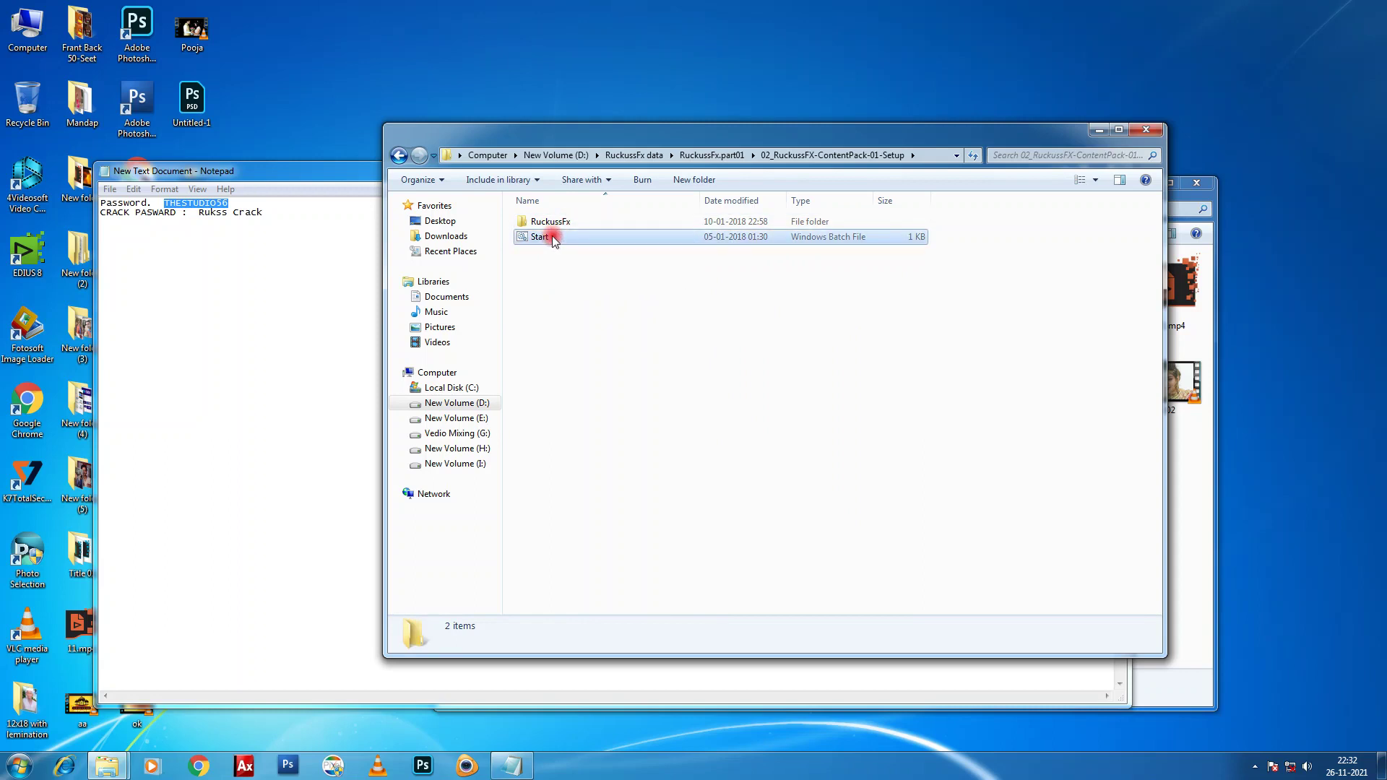
double_click(552, 235)
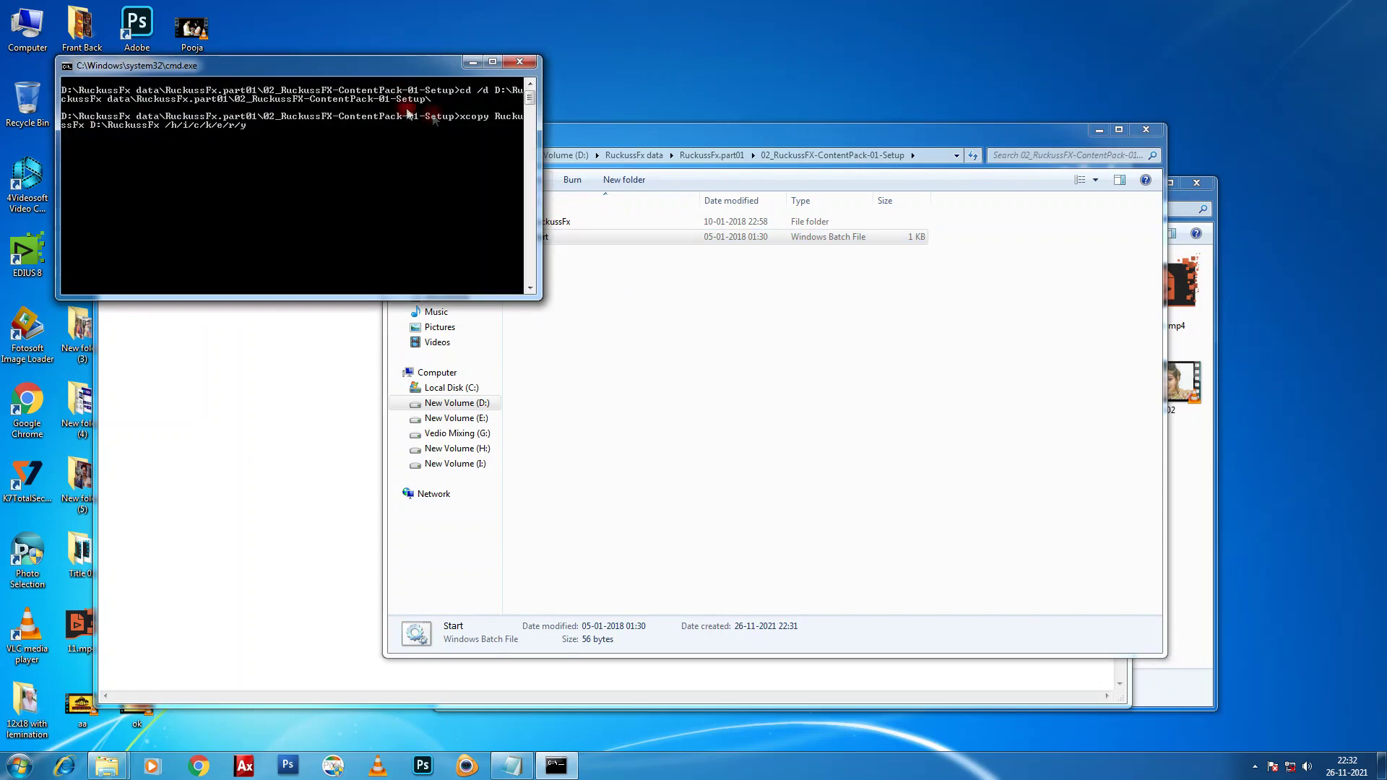
left_click_drag(406, 70, 1171, 44)
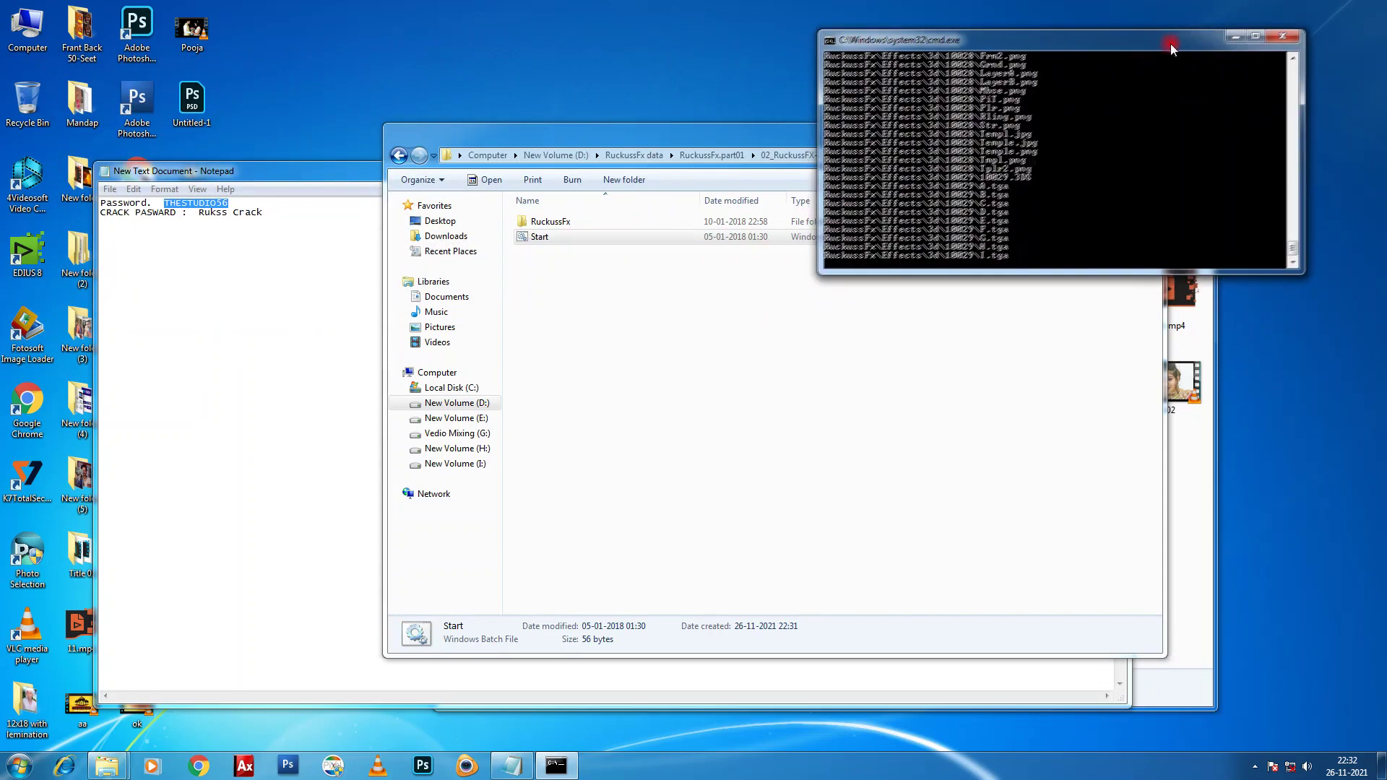
Return to the RuckussFx data folder and extract Rukss Crack.rar there with 7-Zip.
left_click(778, 375)
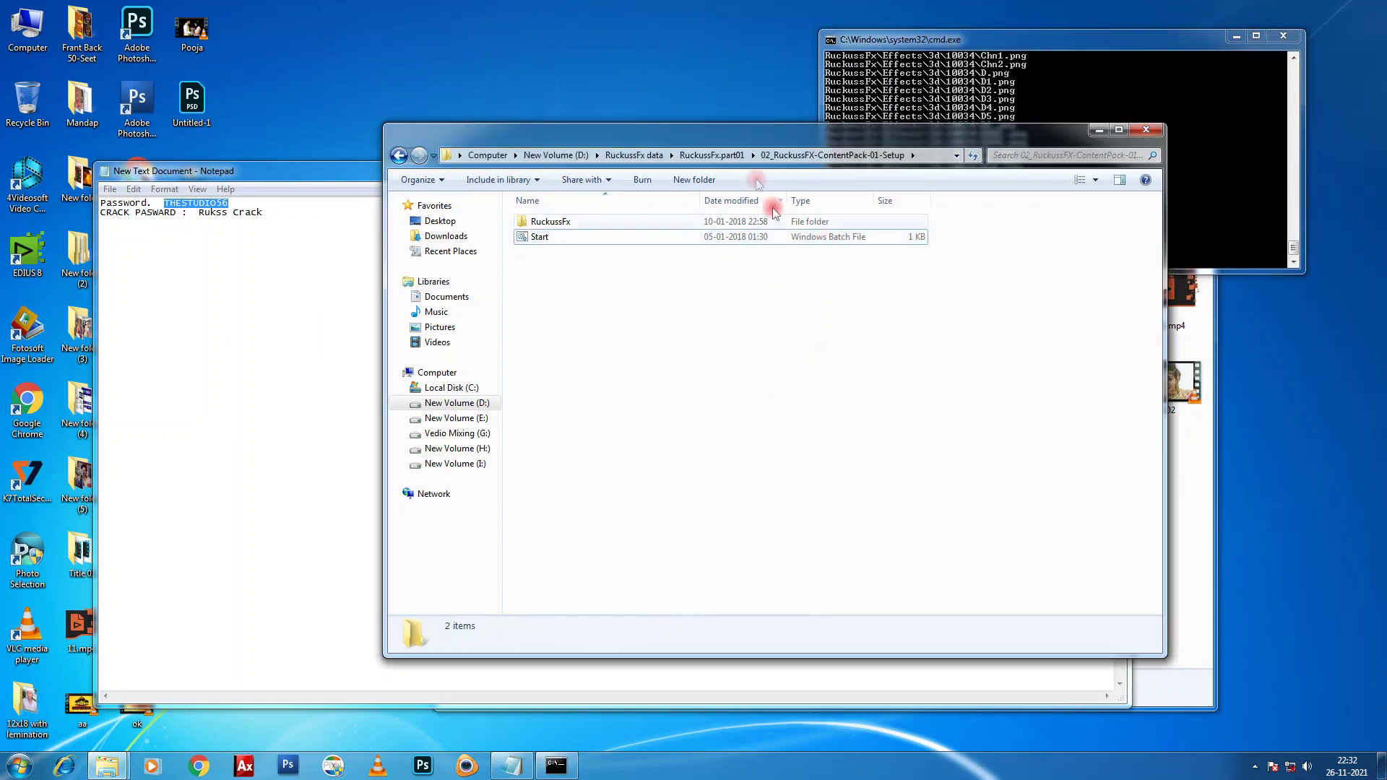
left_click(727, 155)
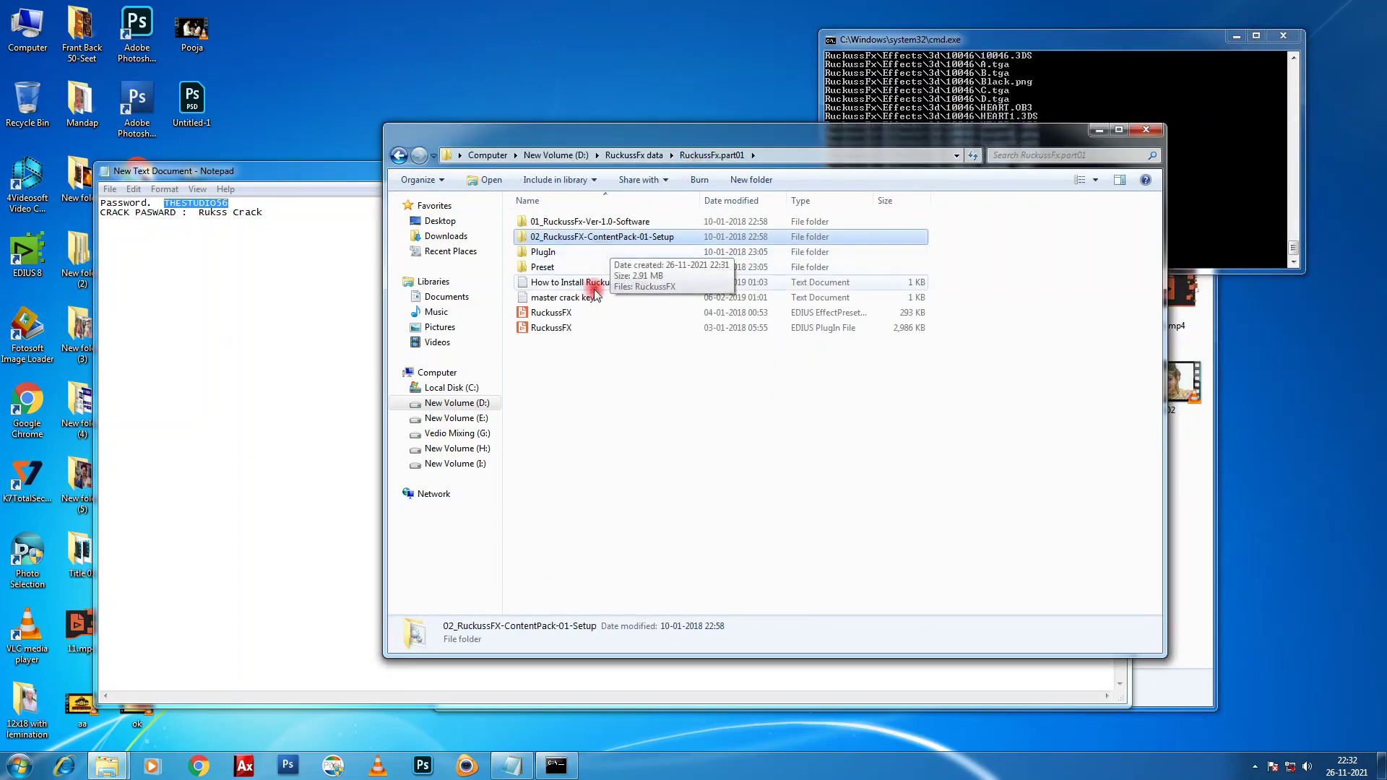
left_click(652, 156)
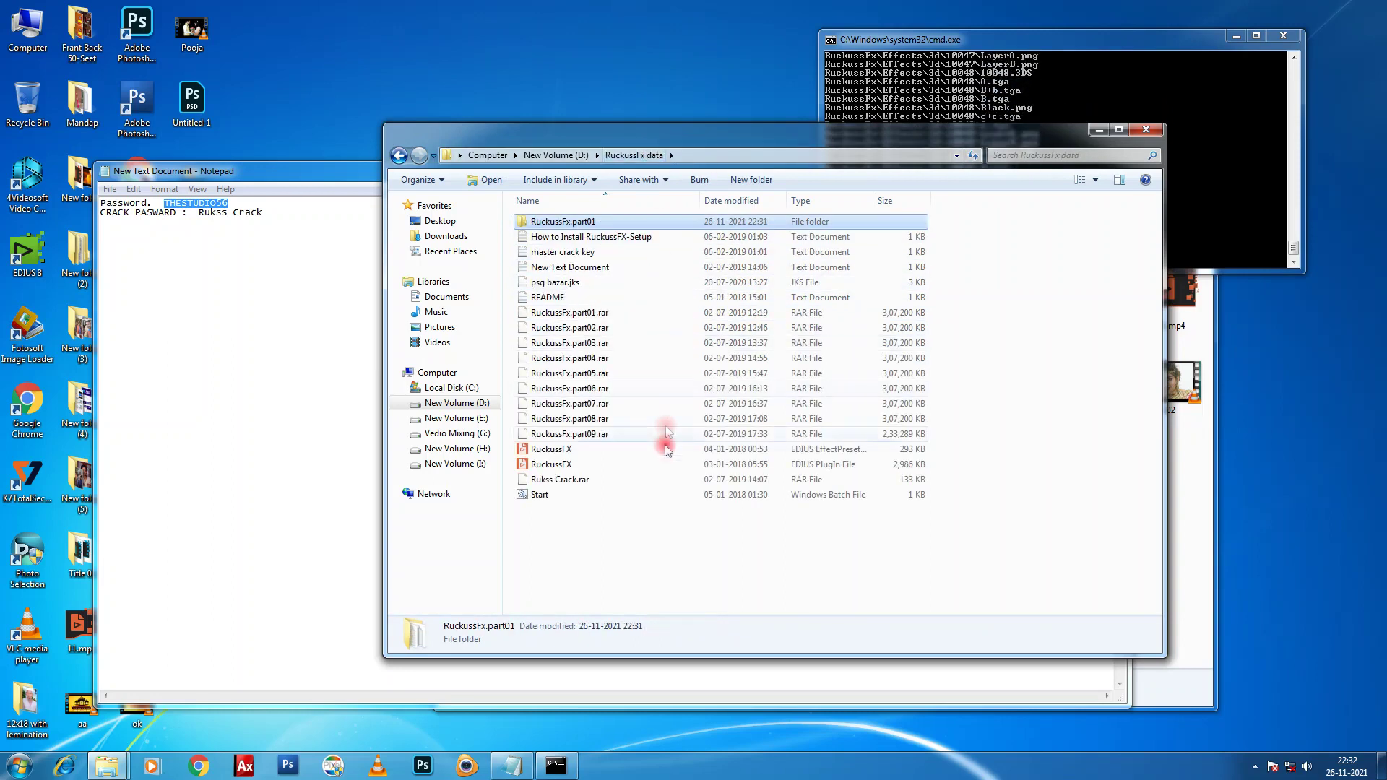
left_click(589, 483)
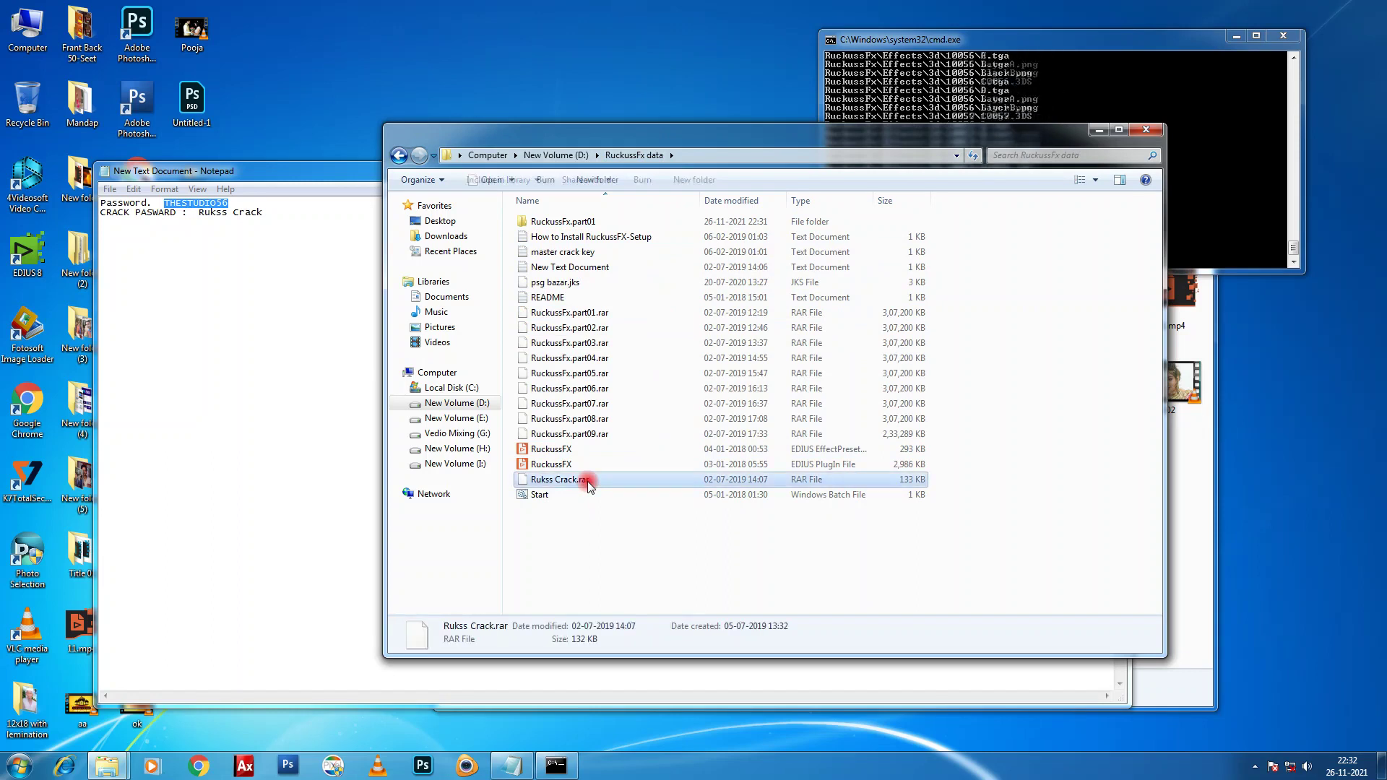
right_click(569, 483)
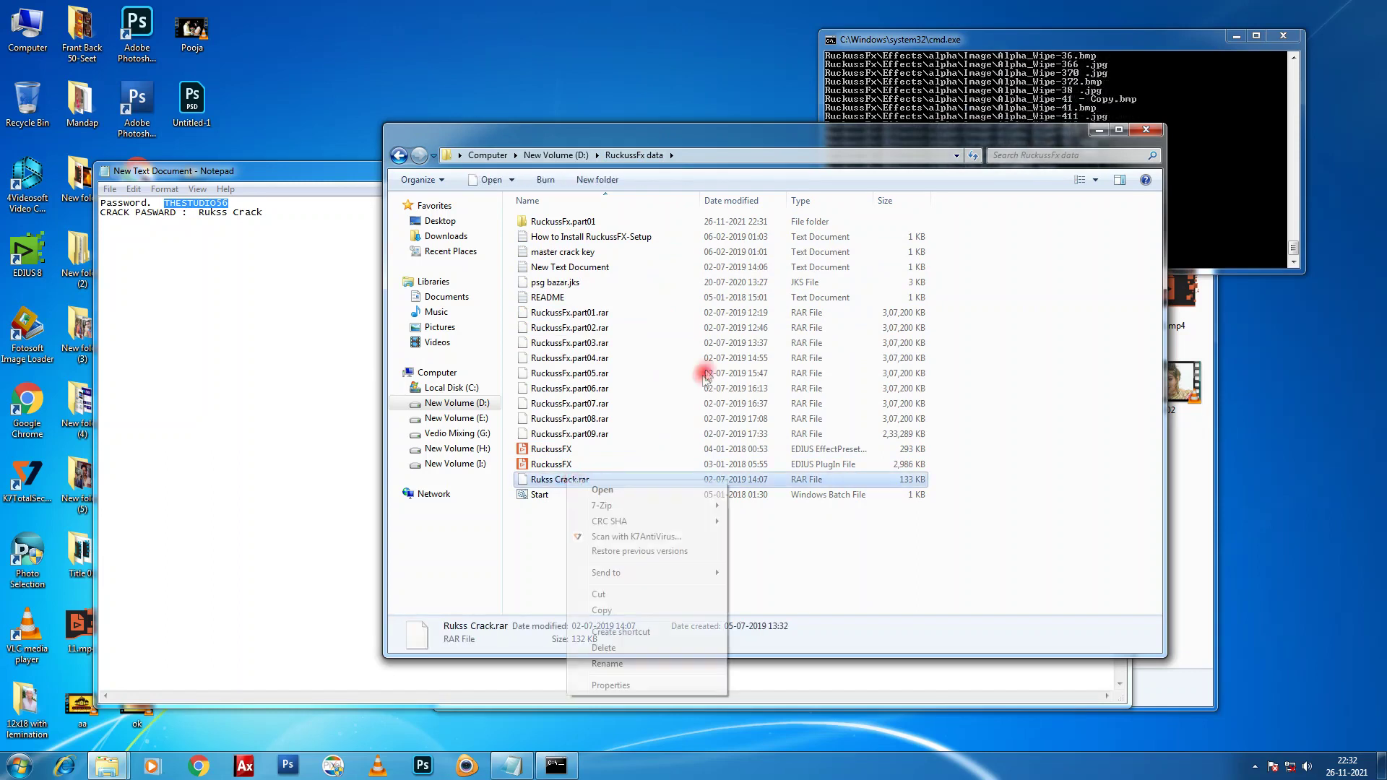
mouse_move(668, 508)
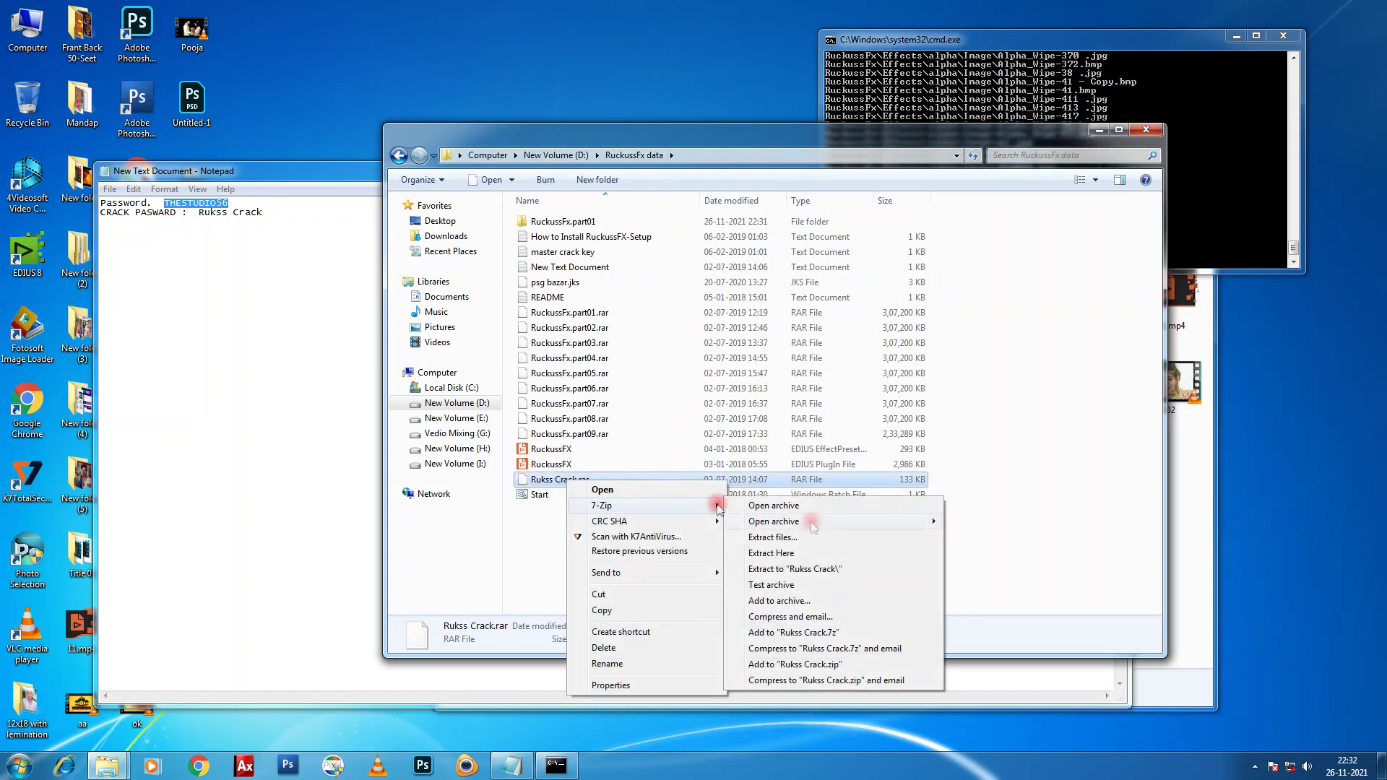
left_click(793, 559)
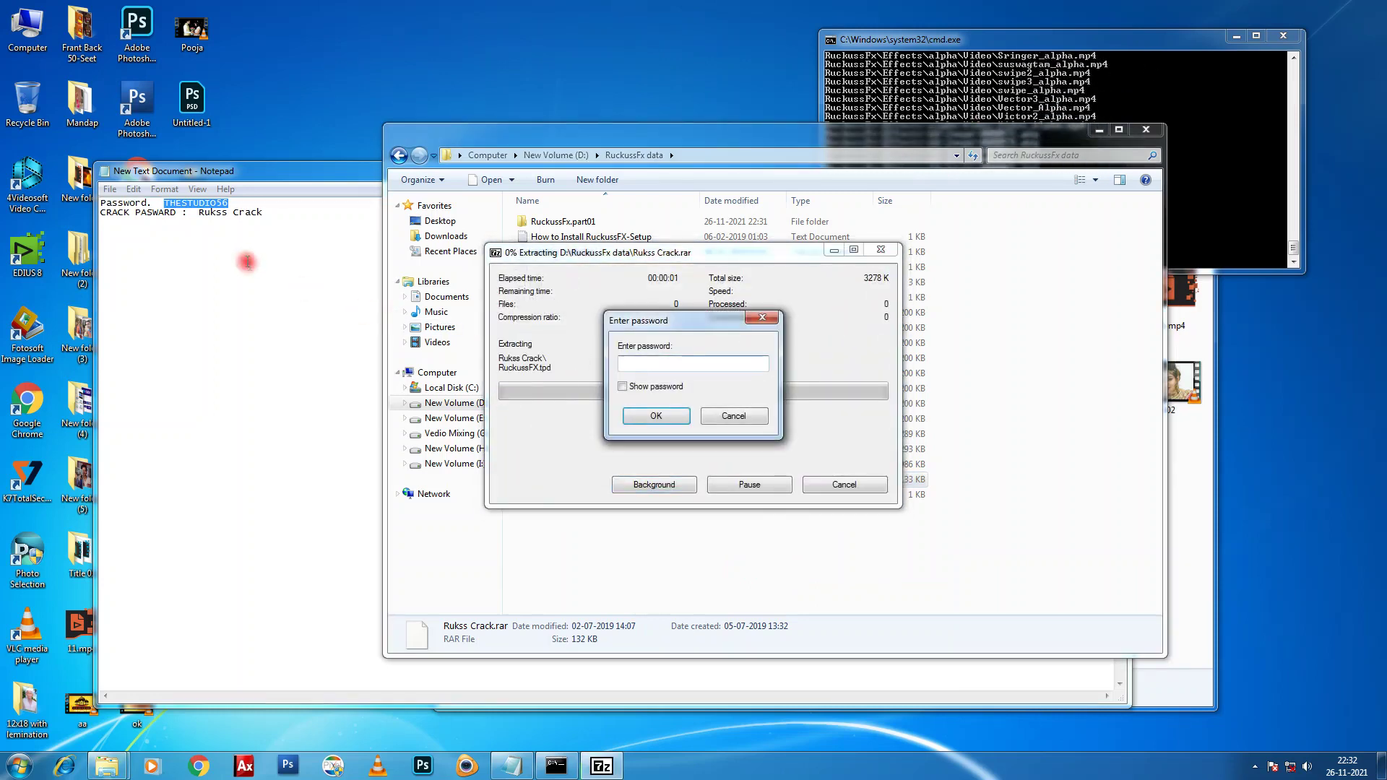
Copy the archive password from the text notes, enter it for the Rukss Crack.rar extraction, and close the notes.
left_click(199, 215)
left_click_drag(200, 214, 261, 214)
right_click(253, 214)
left_click(287, 263)
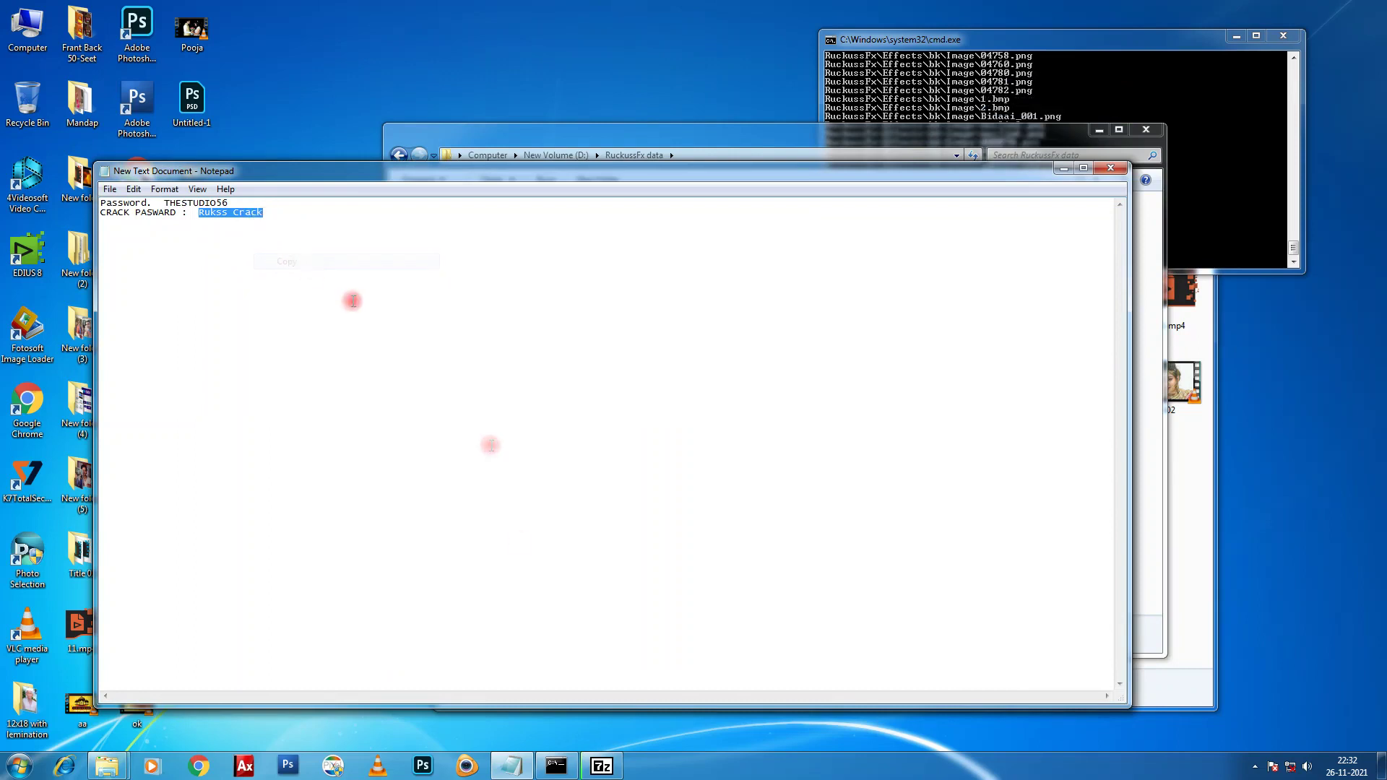
left_click(589, 773)
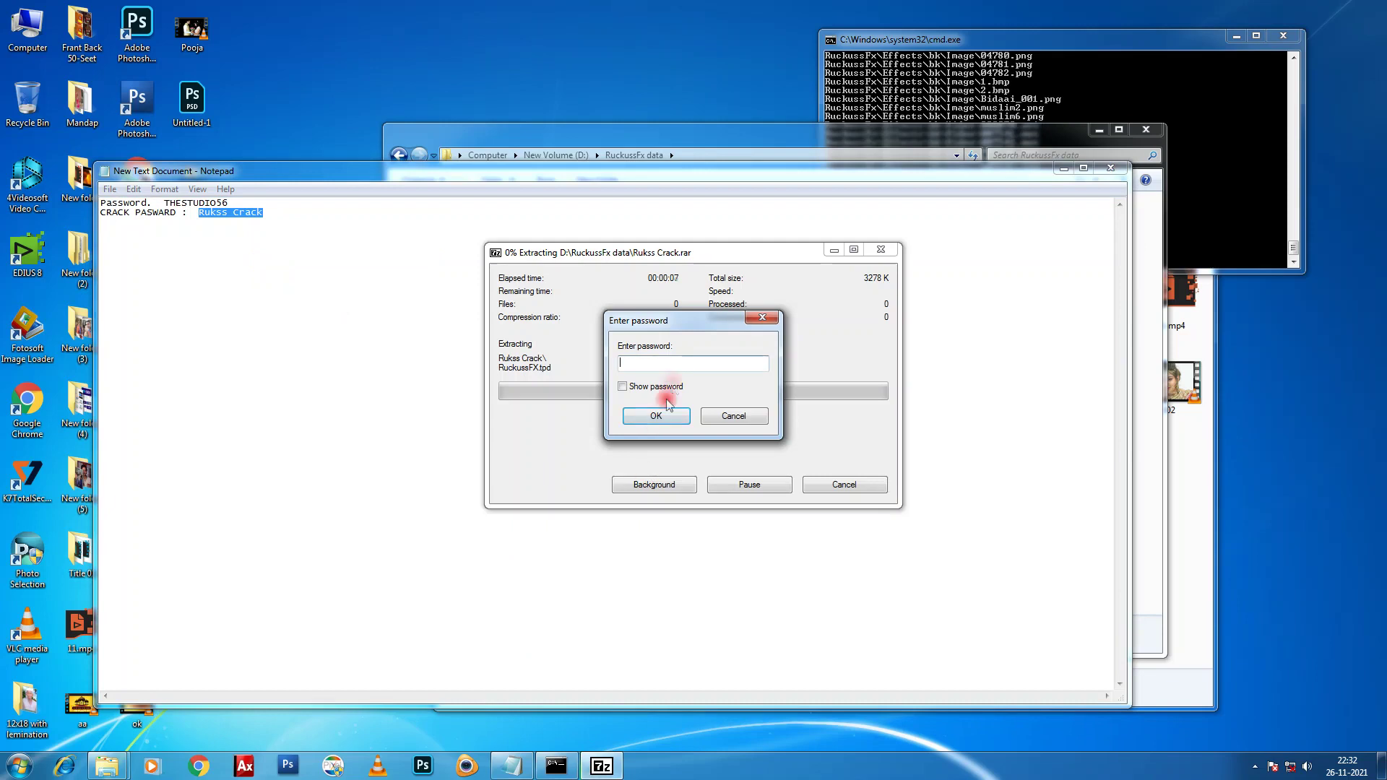
right_click(684, 365)
left_click(719, 428)
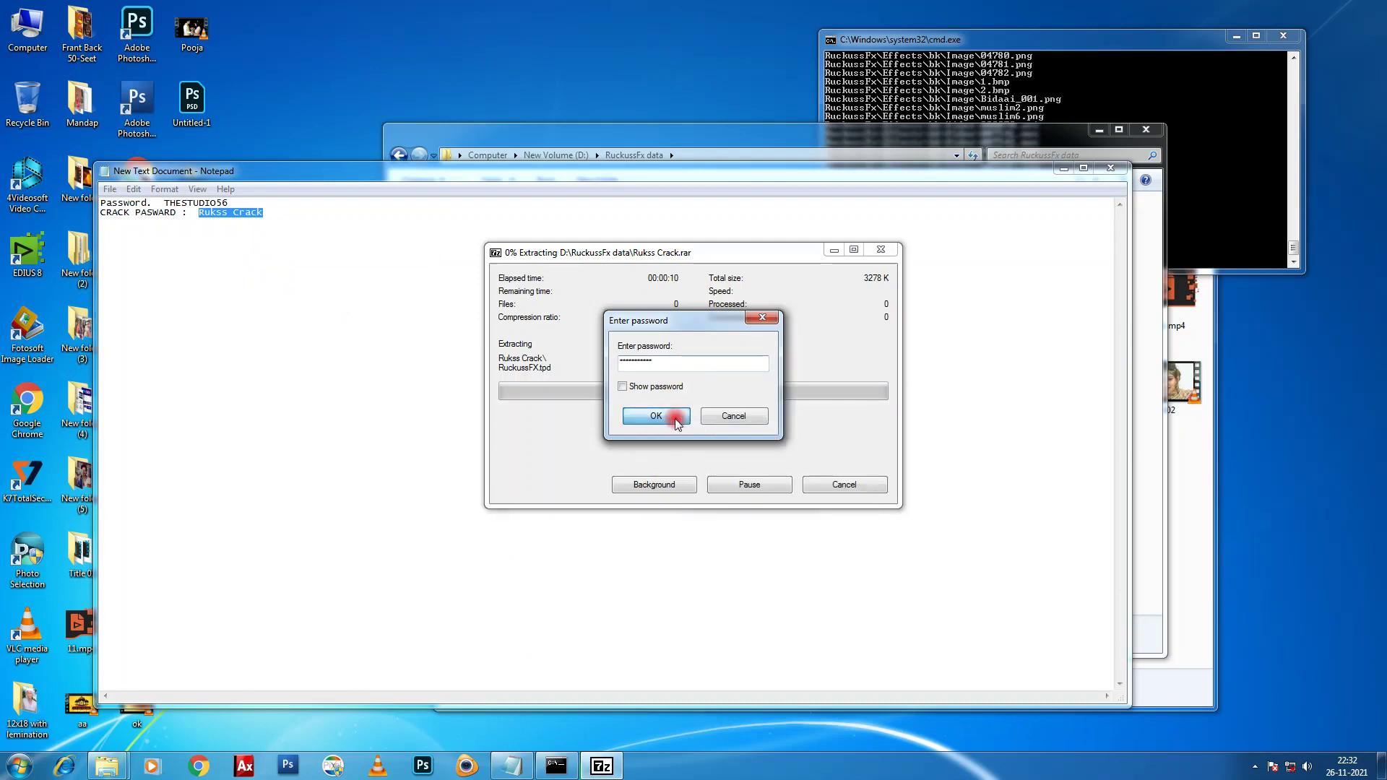
left_click(659, 417)
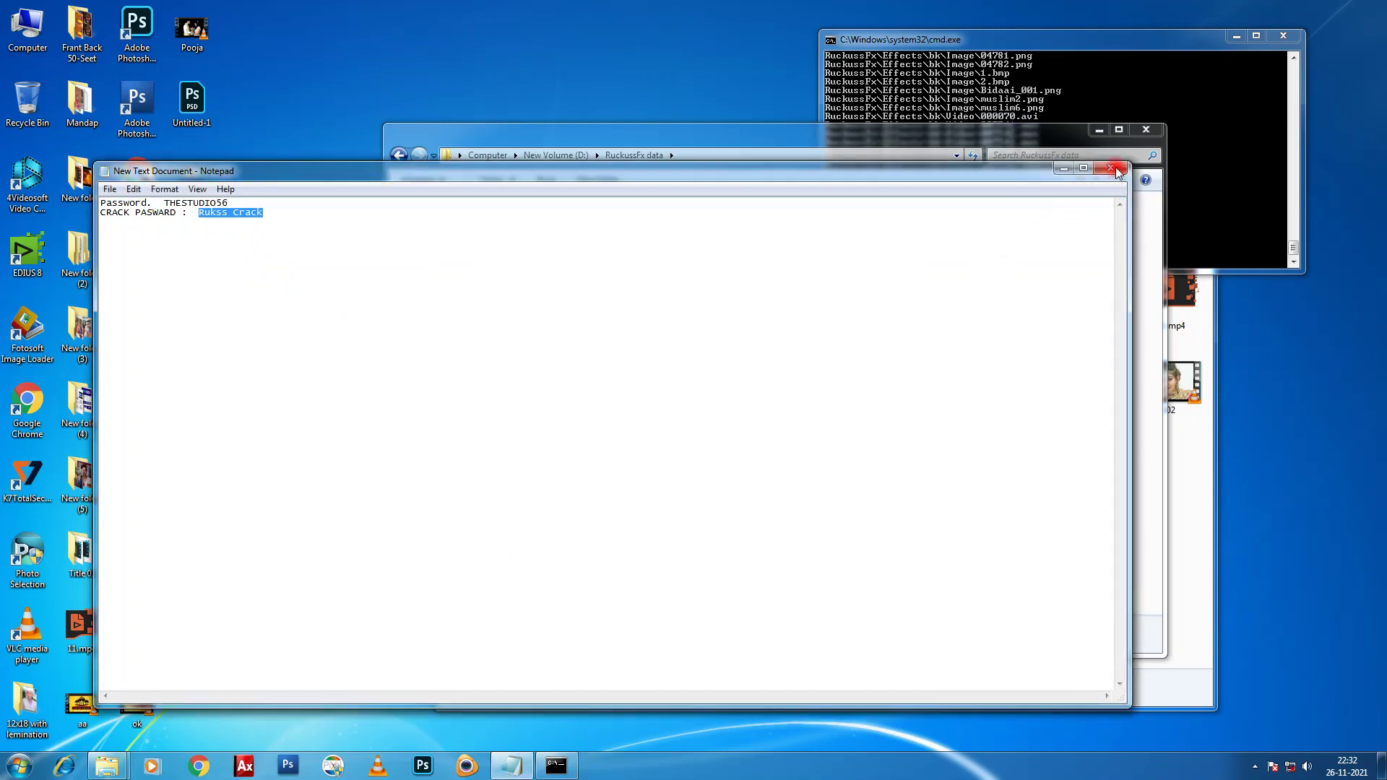
left_click(1110, 168)
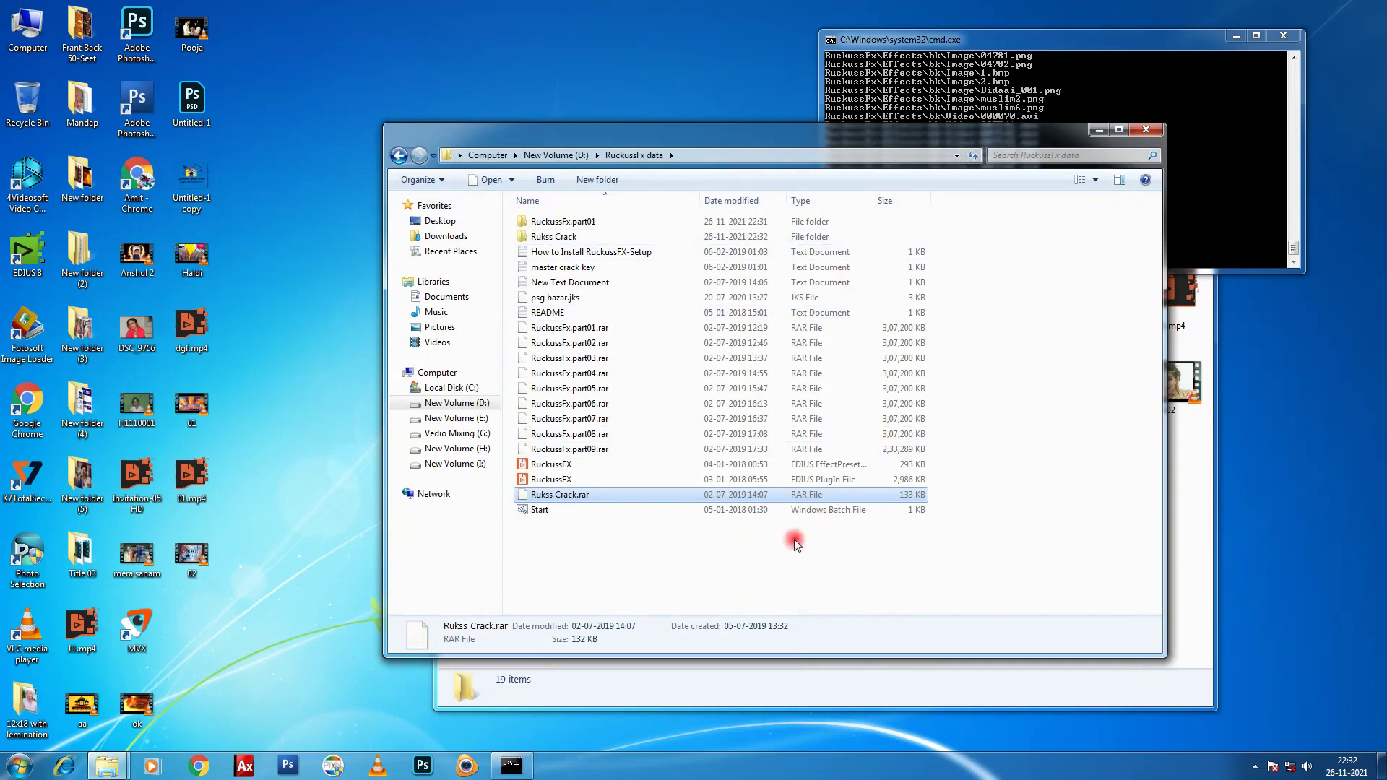
Open the extracted Rukss Crack folder and shift its window slightly.
left_click(821, 532)
double_click(600, 237)
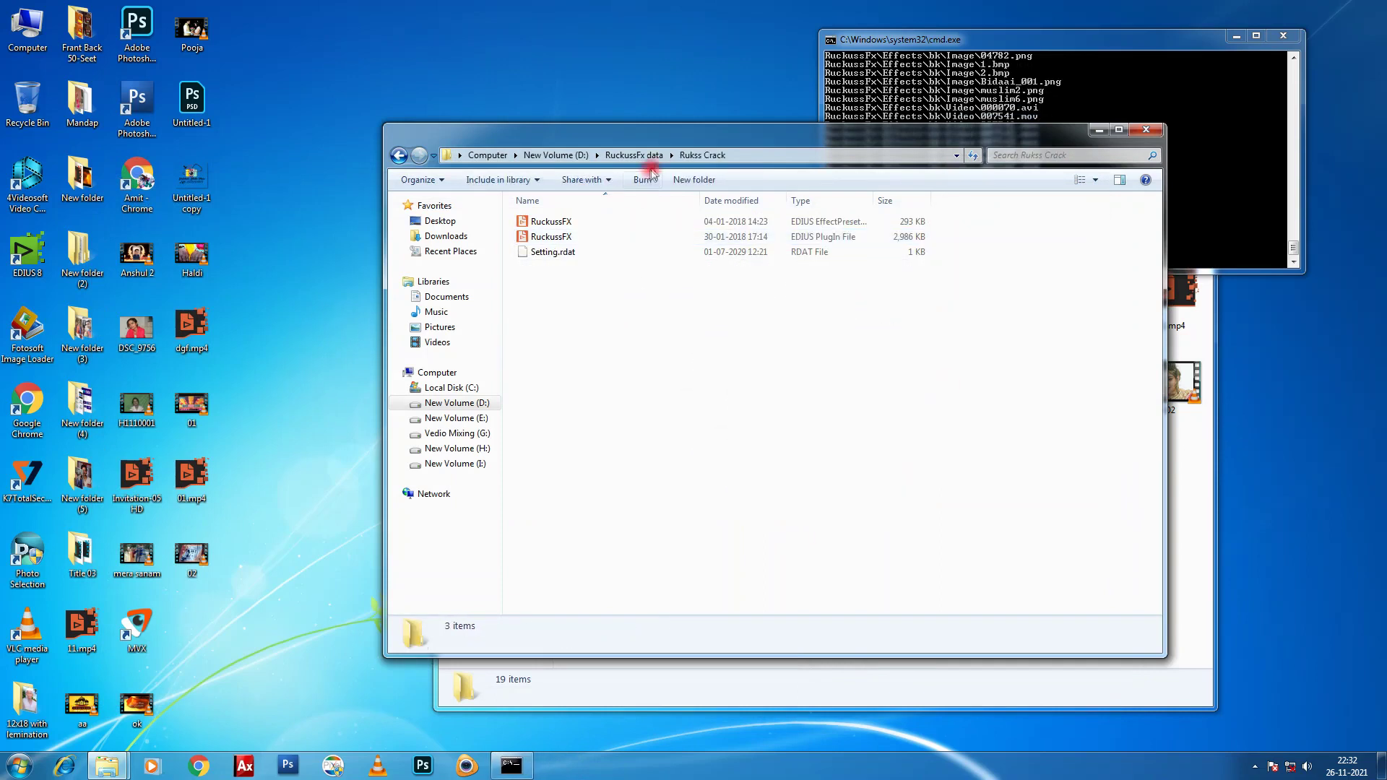
left_click_drag(679, 143, 646, 167)
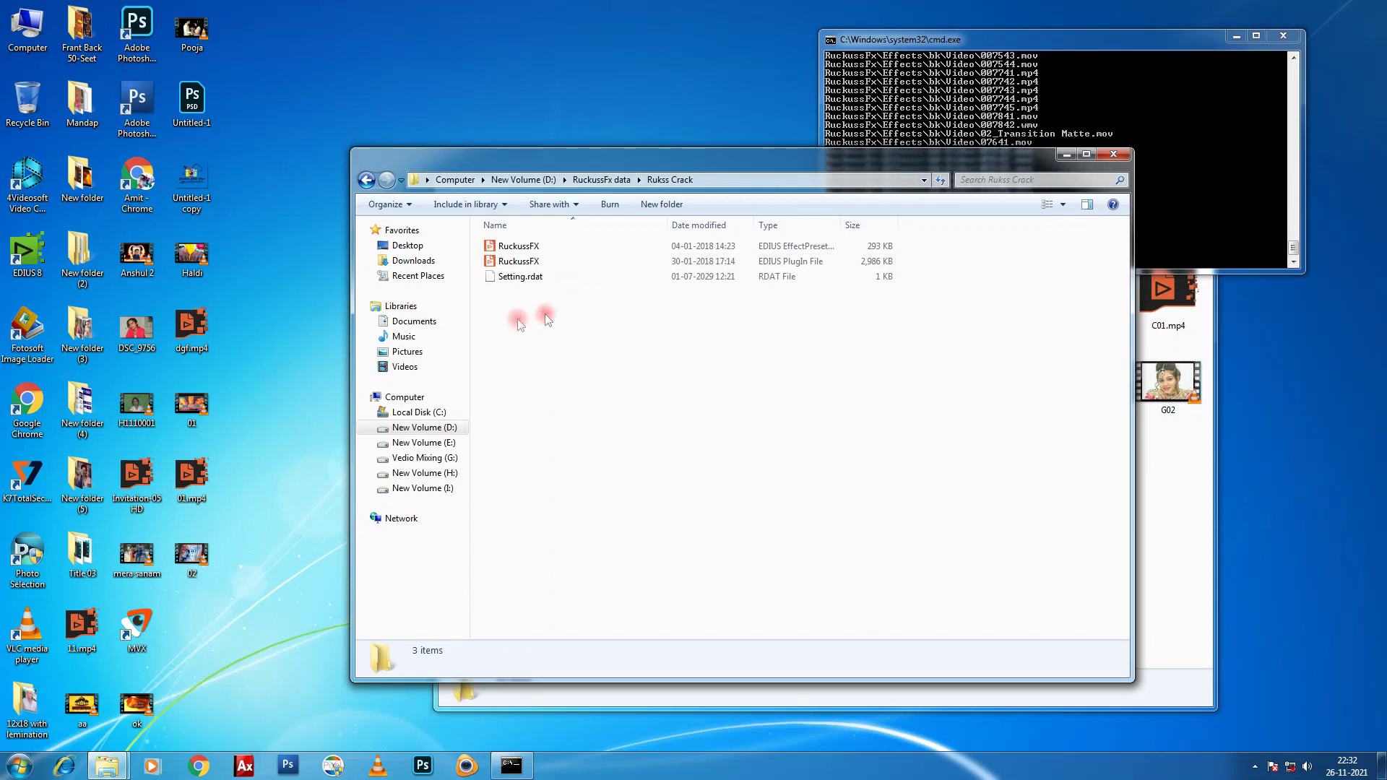
Open the EDIUS 8 program location from its desktop shortcut, enter the PlugIn folder and place it beside the Rukss Crack window.
right_click(43, 264)
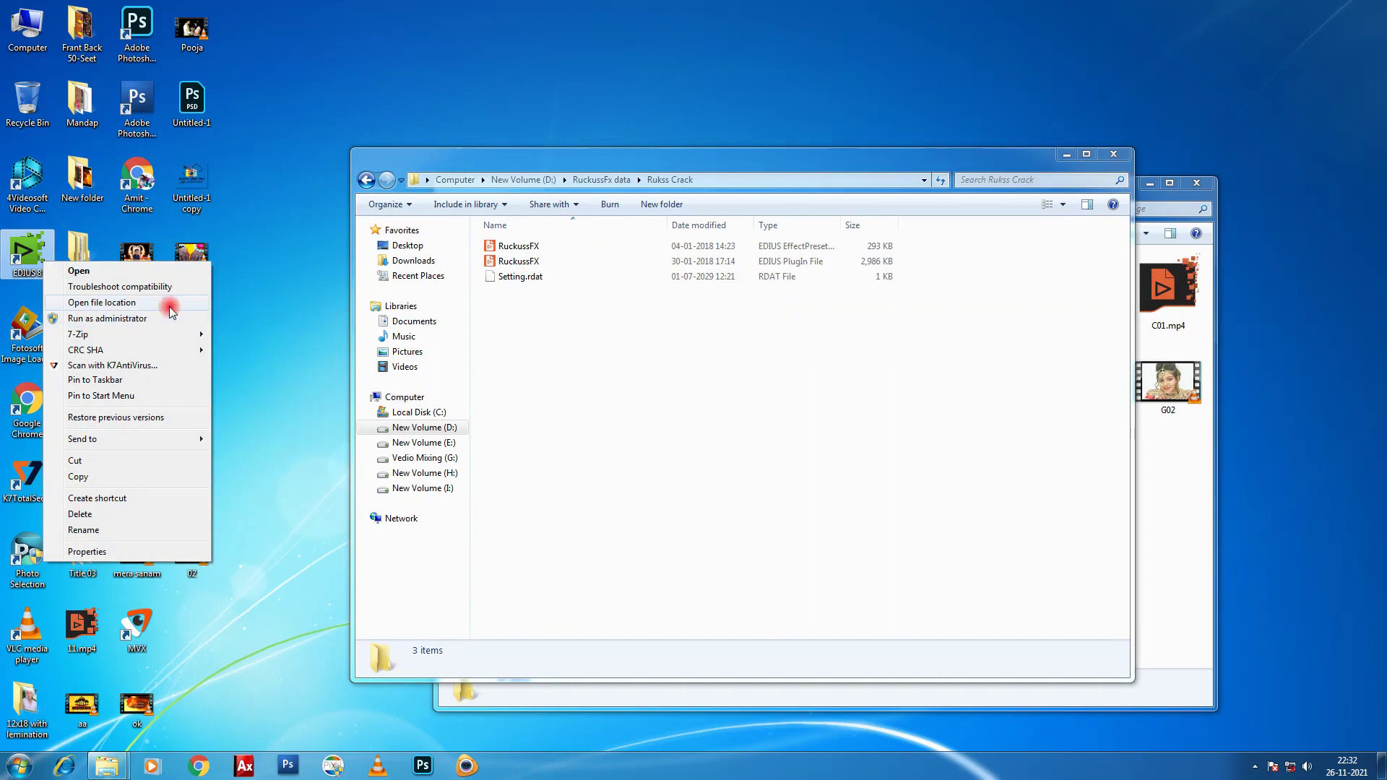
left_click(172, 307)
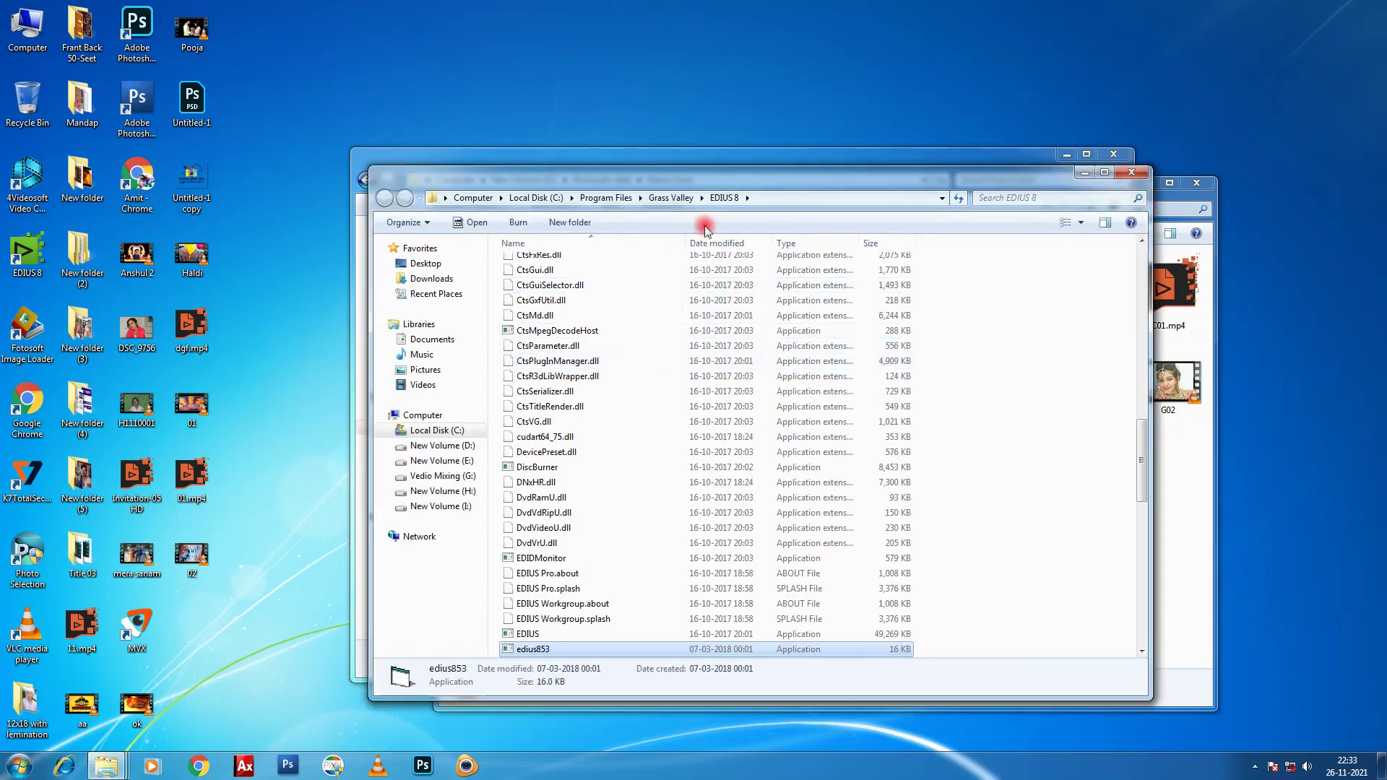
left_click(737, 367)
scroll(740, 372, "up", 15)
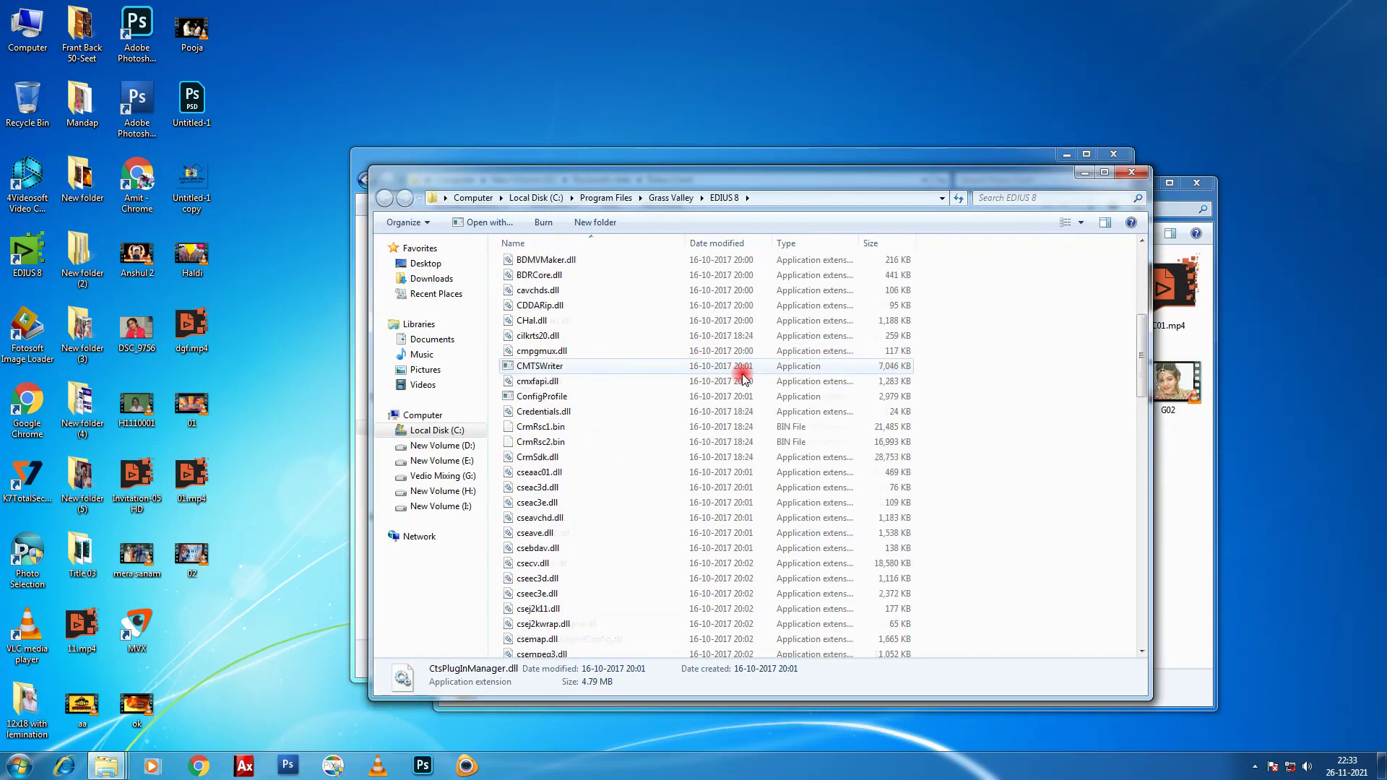
scroll(744, 376, "up", 6)
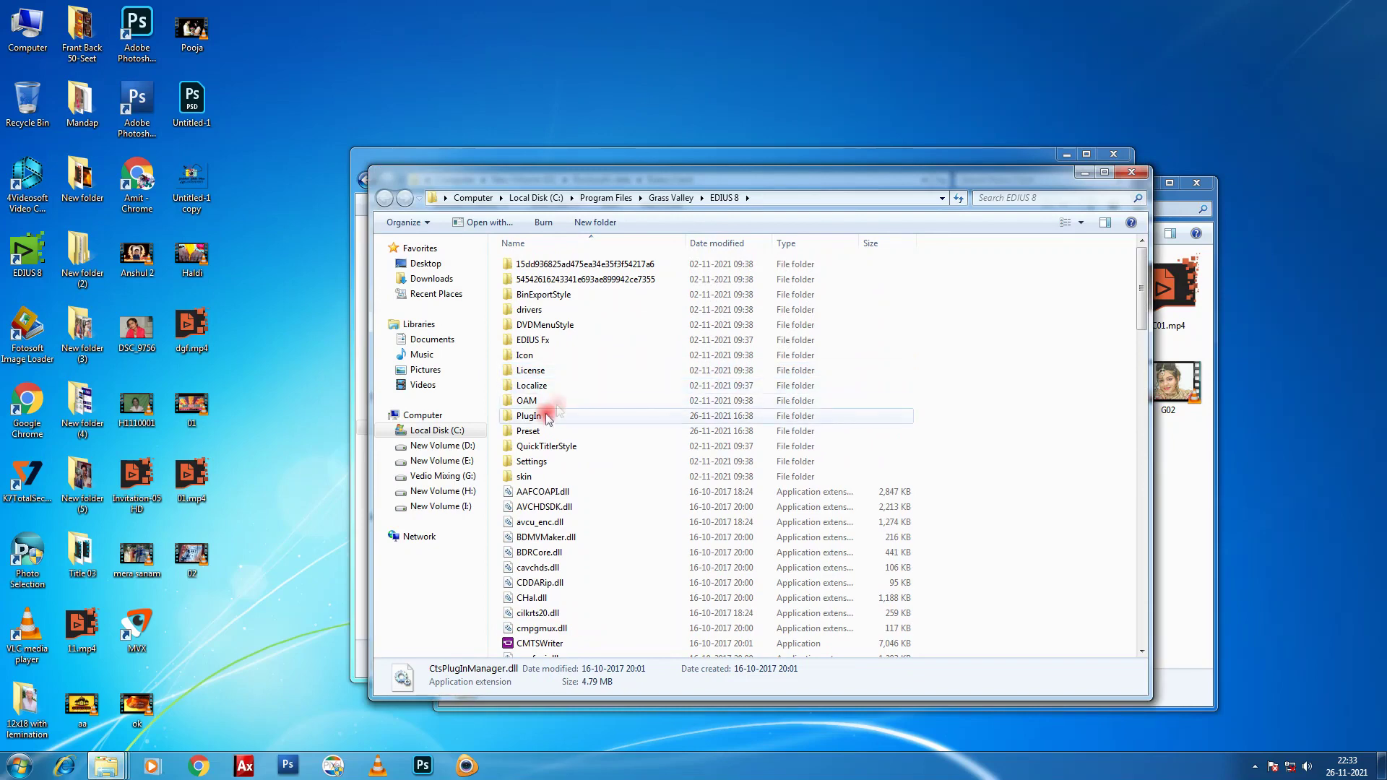
double_click(534, 416)
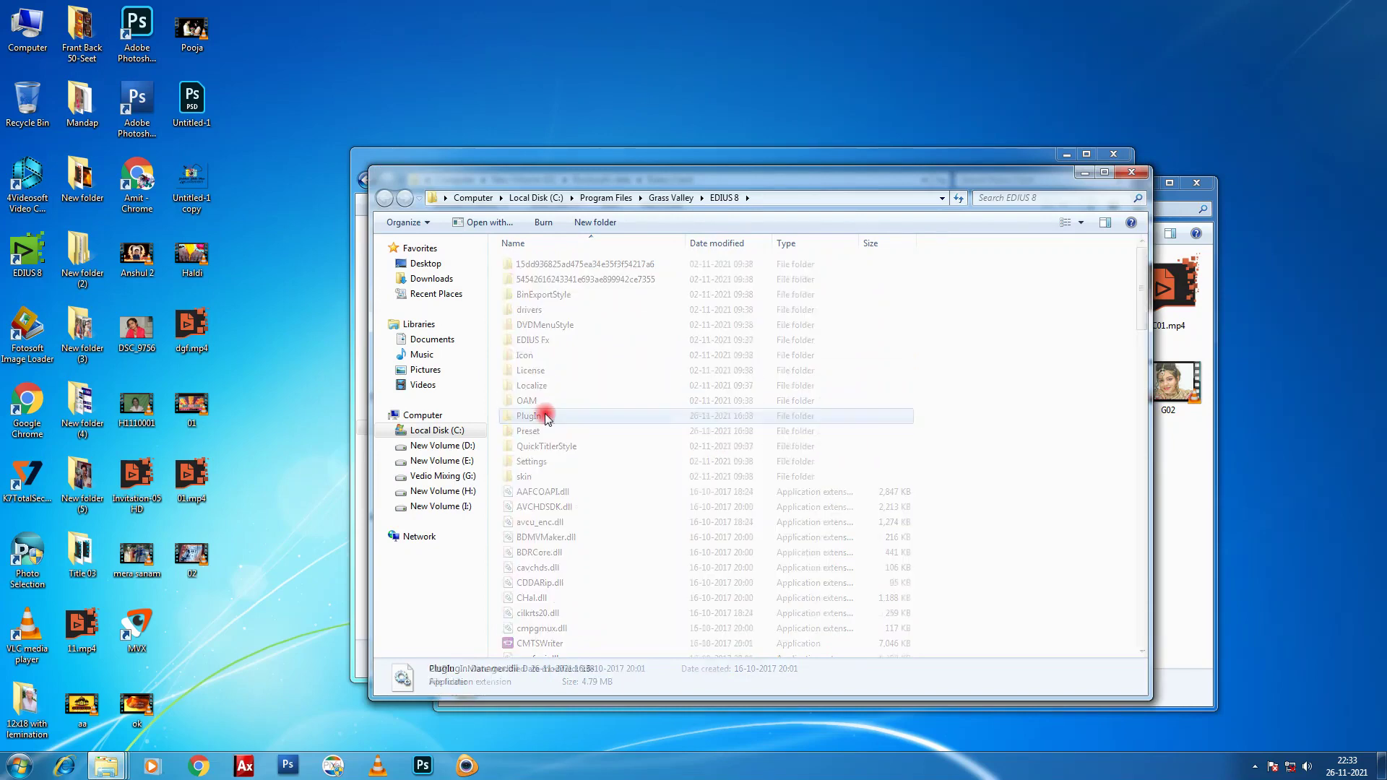
left_click_drag(718, 180, 442, 161)
Copy the RuckussFX EDIUS PlugIn file from Rukss Crack into the PlugIn folder, replacing the existing file with administrator permission.
left_click(978, 417)
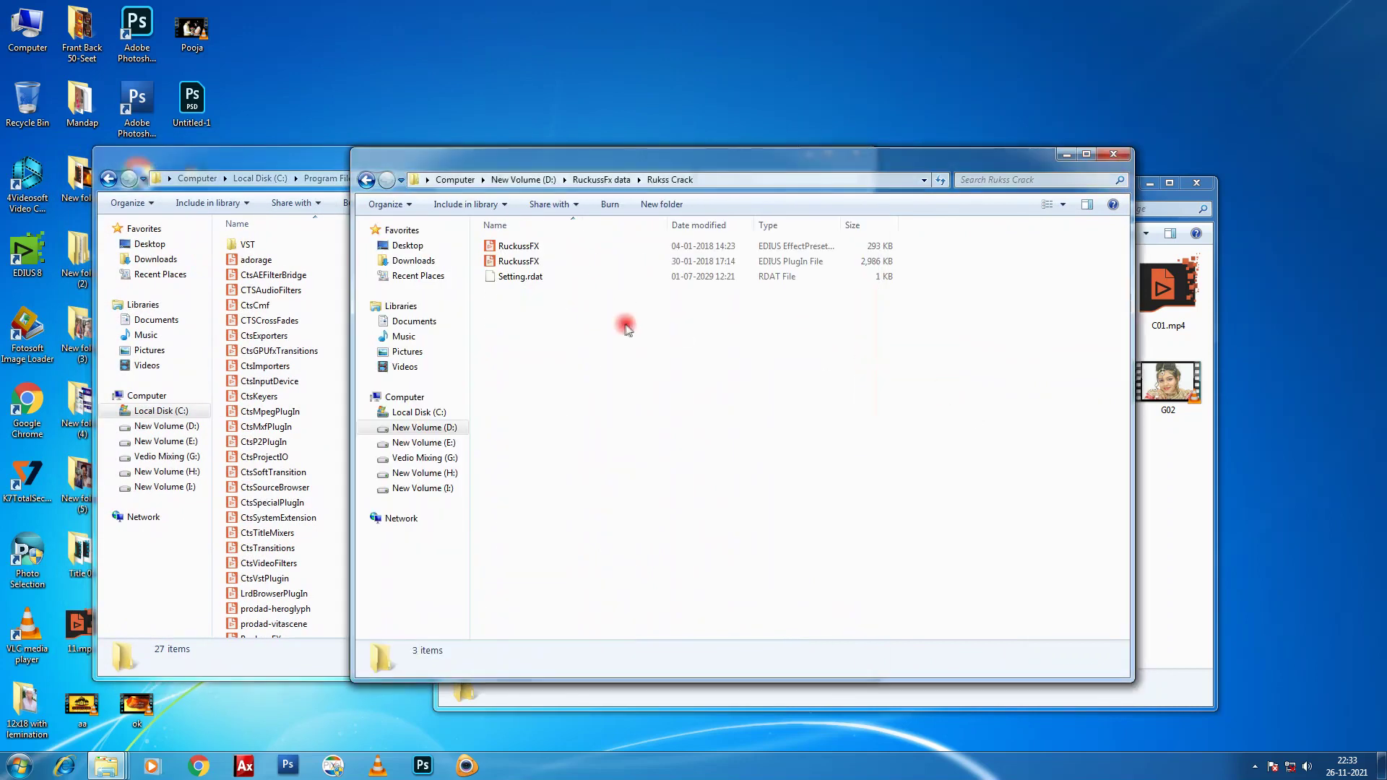
left_click(698, 260)
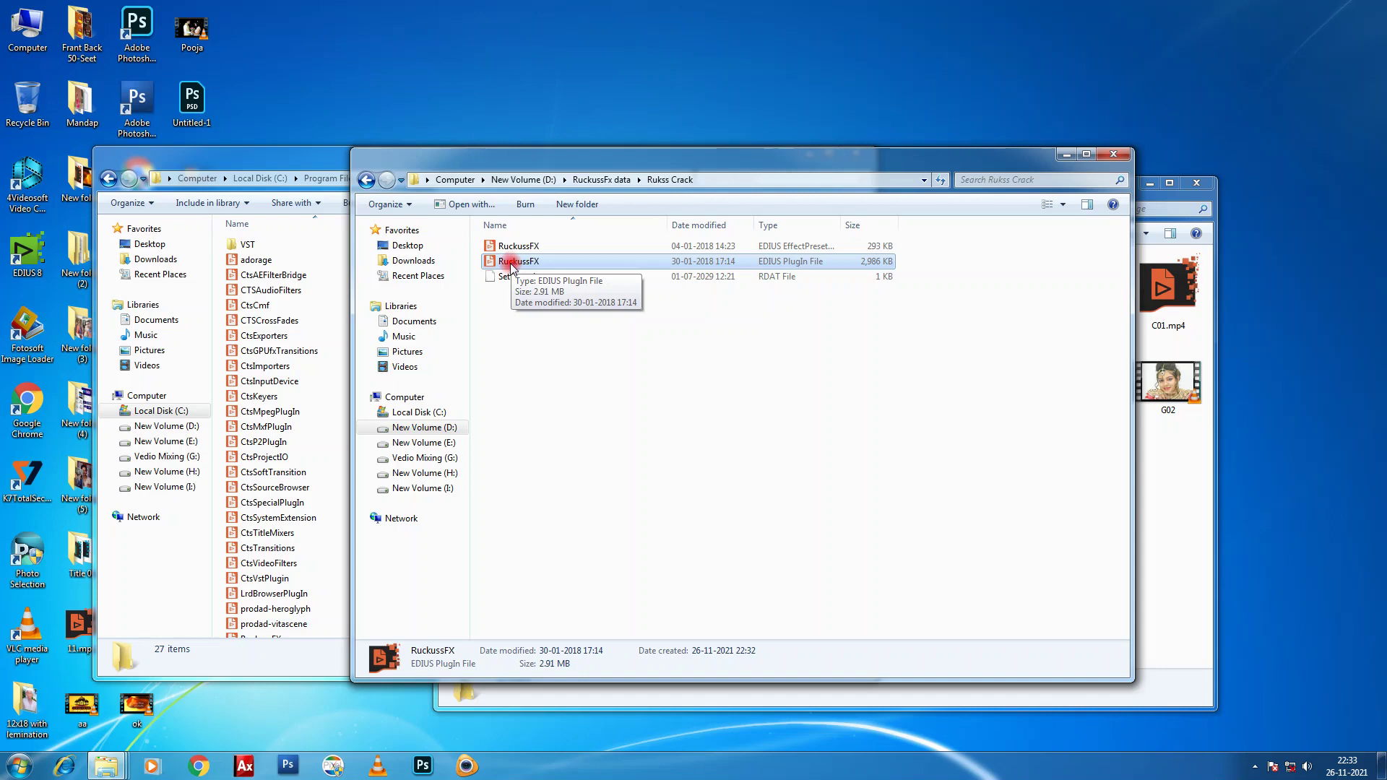
left_click_drag(511, 264, 304, 356)
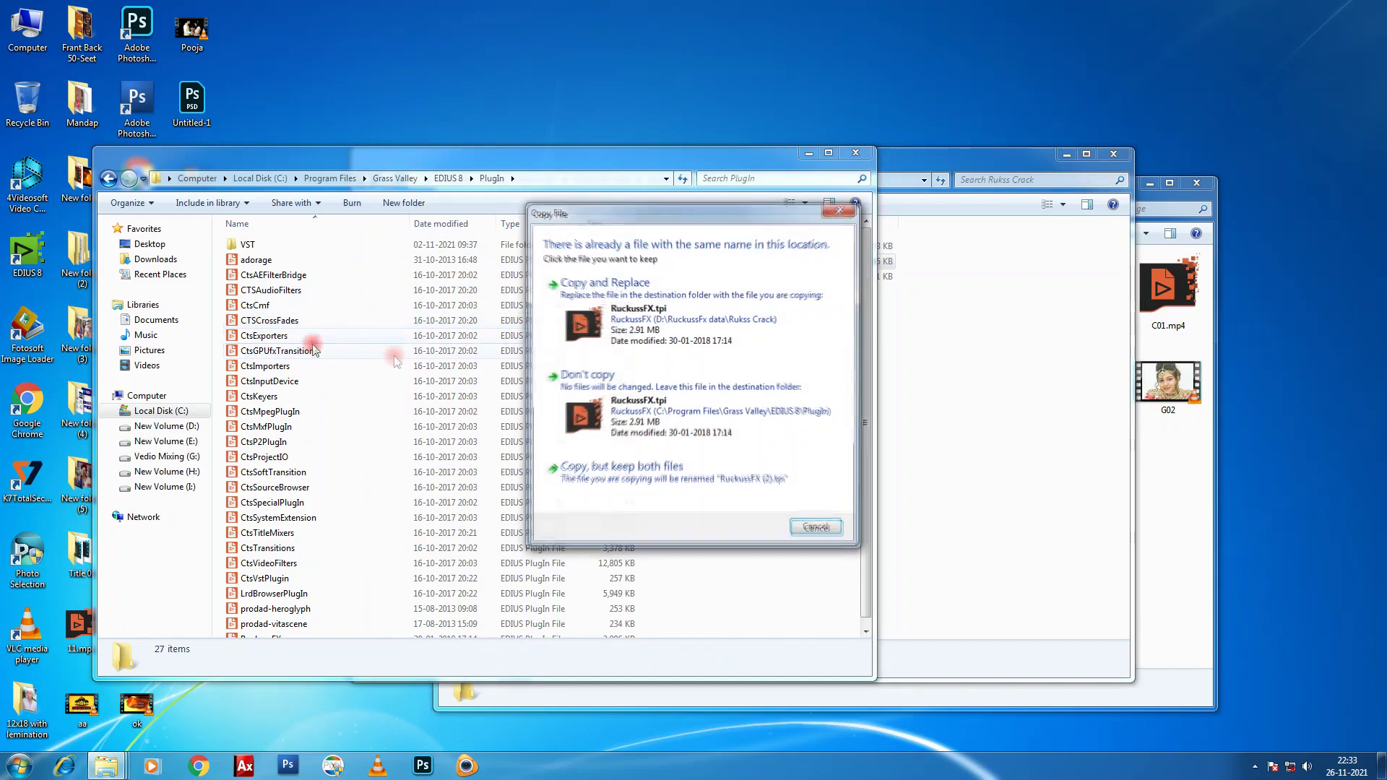
left_click(692, 333)
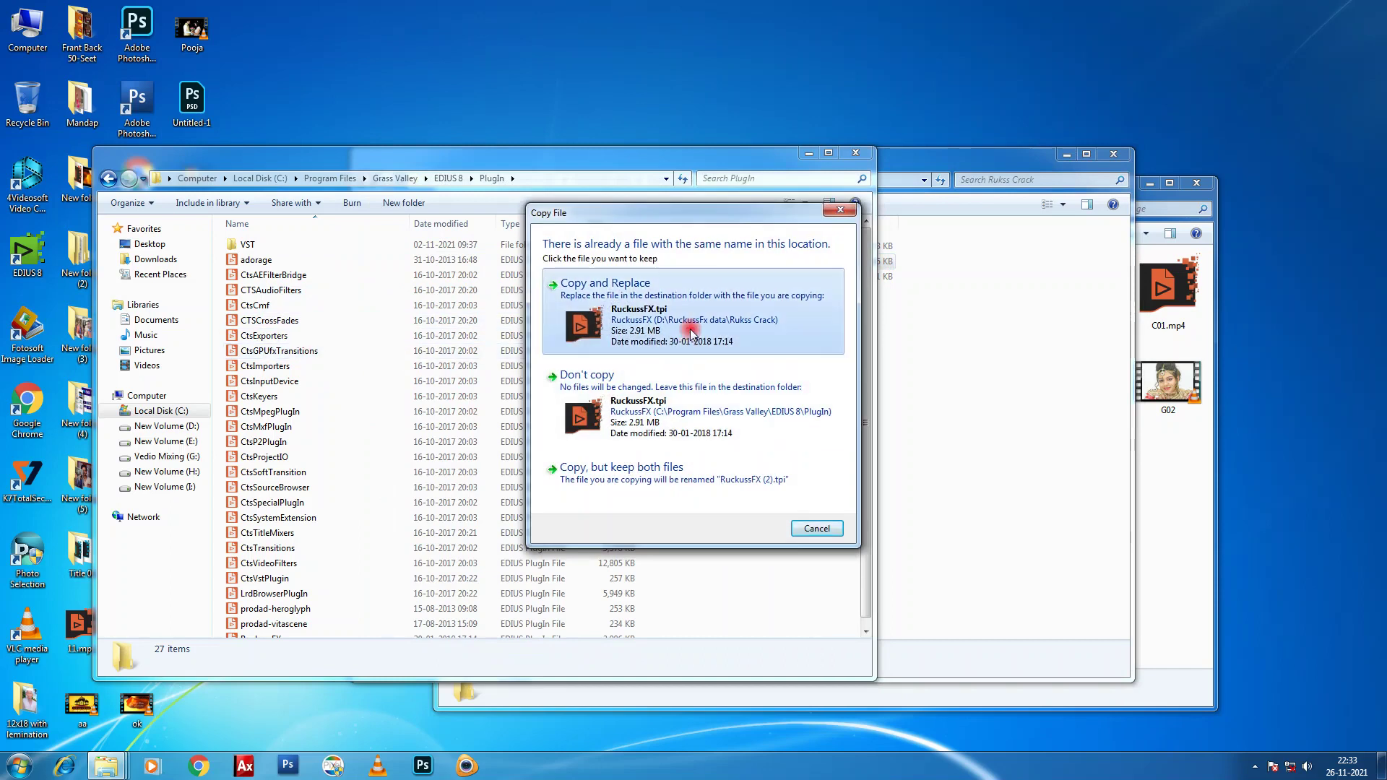
left_click(679, 441)
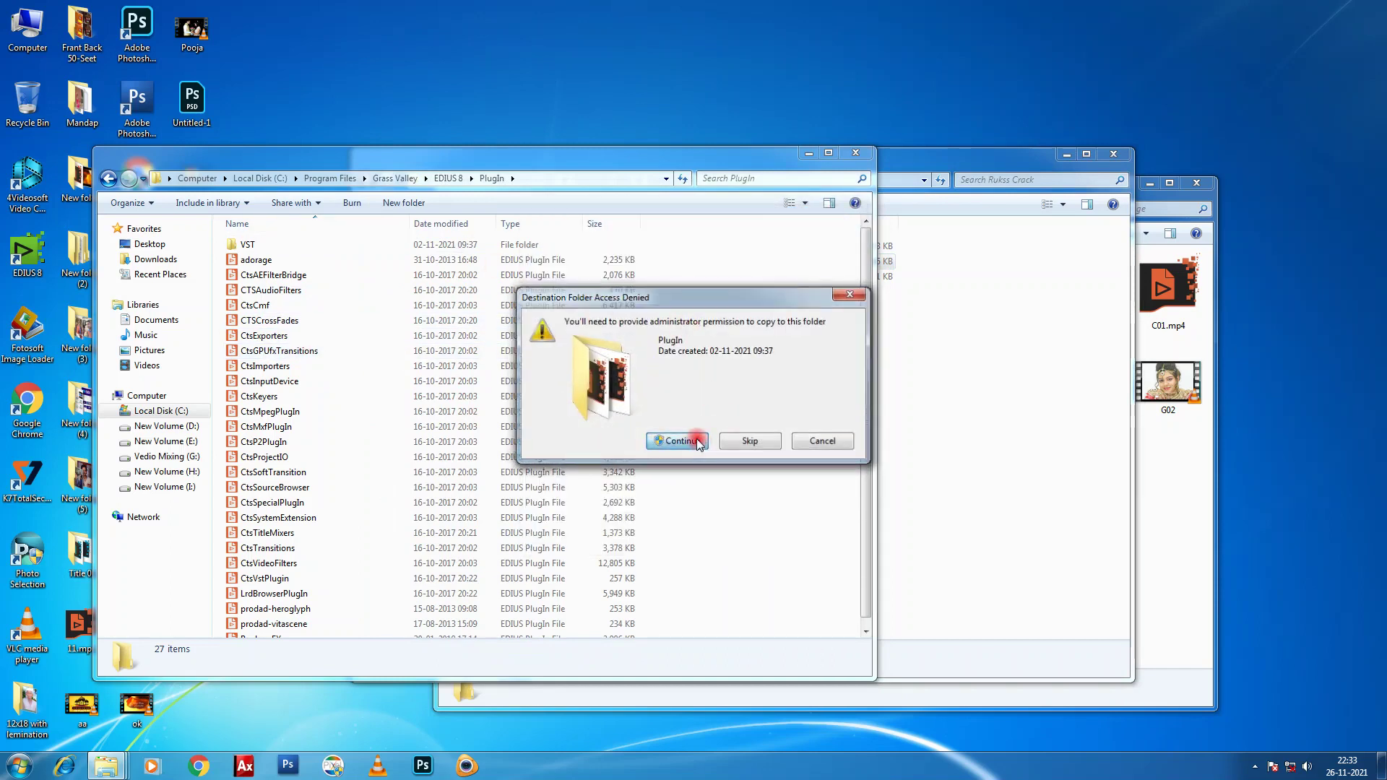
Copy the RuckussFX EDIUS EffectPreset file from Rukss Crack into the EDIUS 8 Preset folder, replacing the existing file with administrator permission.
left_click(448, 179)
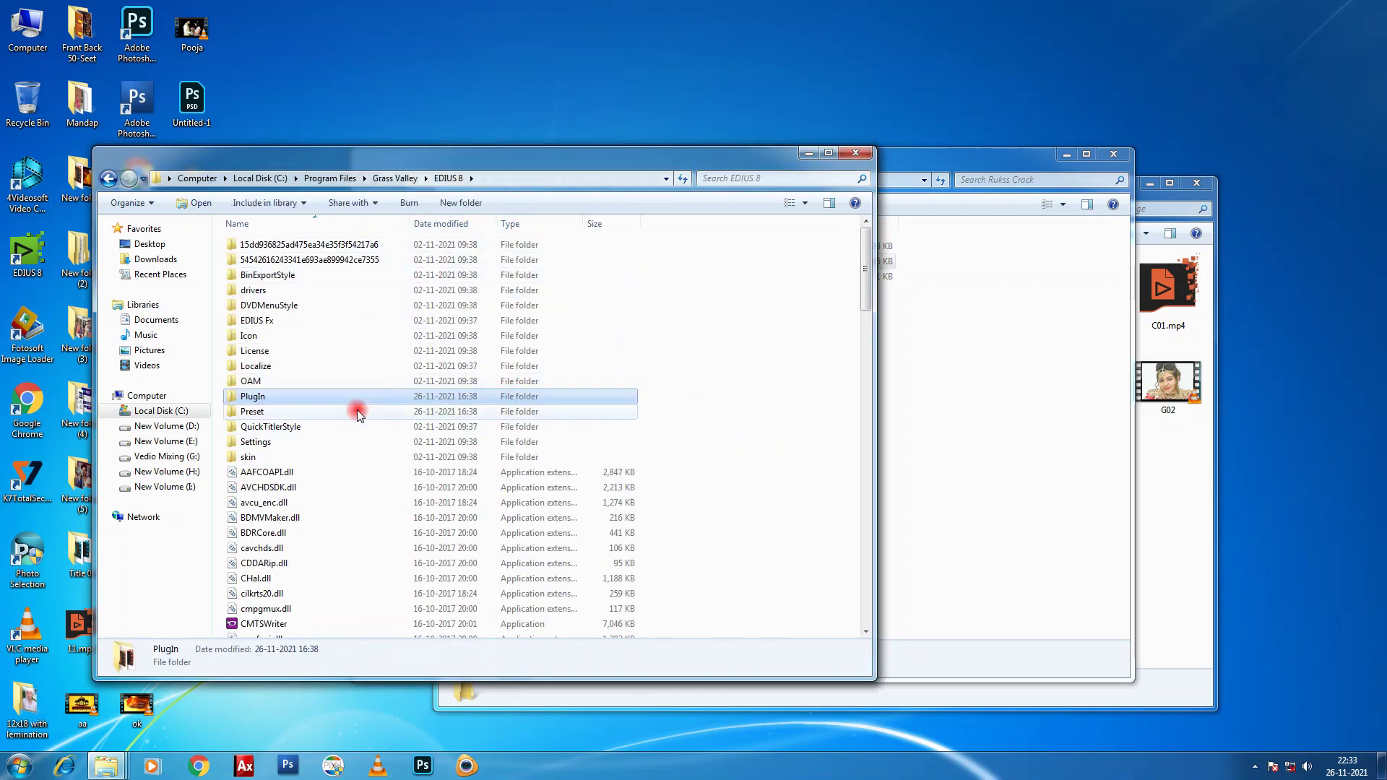
left_click(358, 412)
double_click(358, 412)
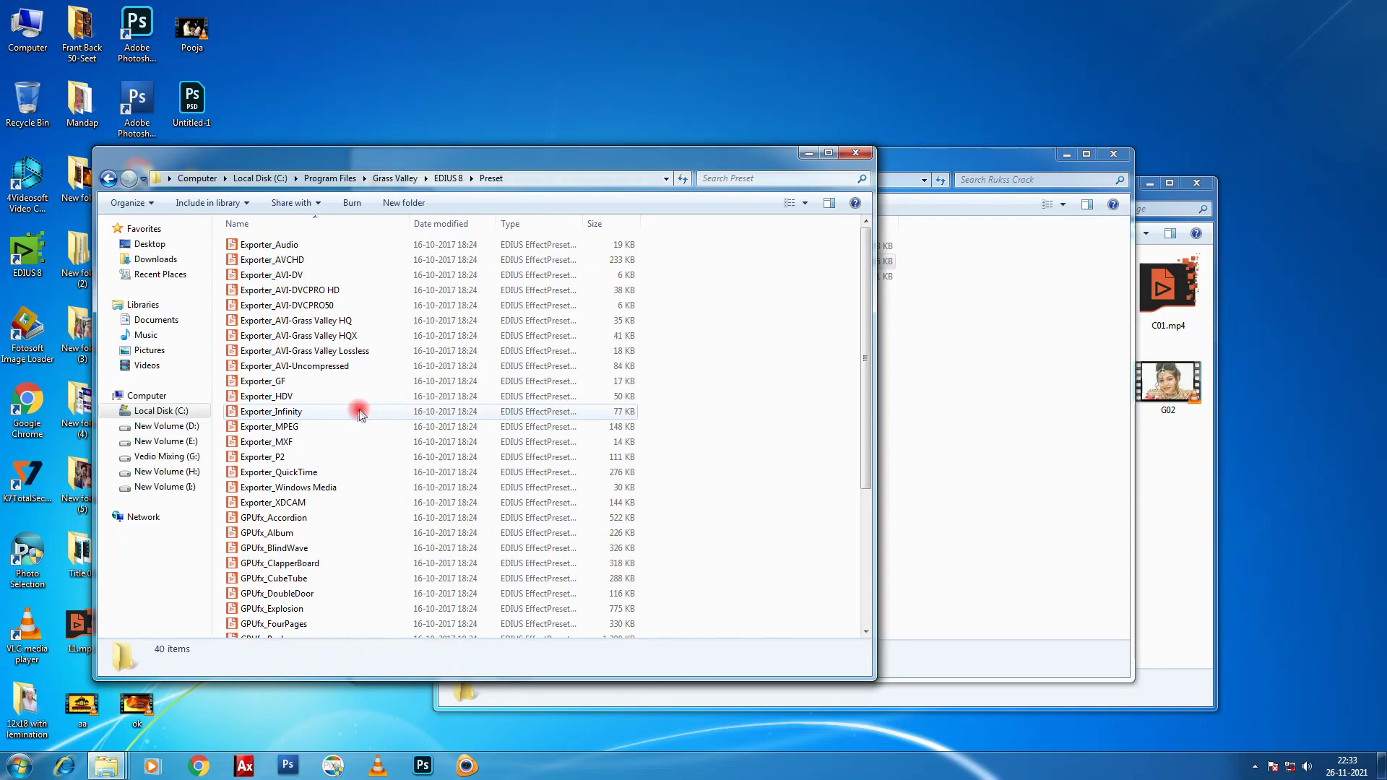
left_click(952, 406)
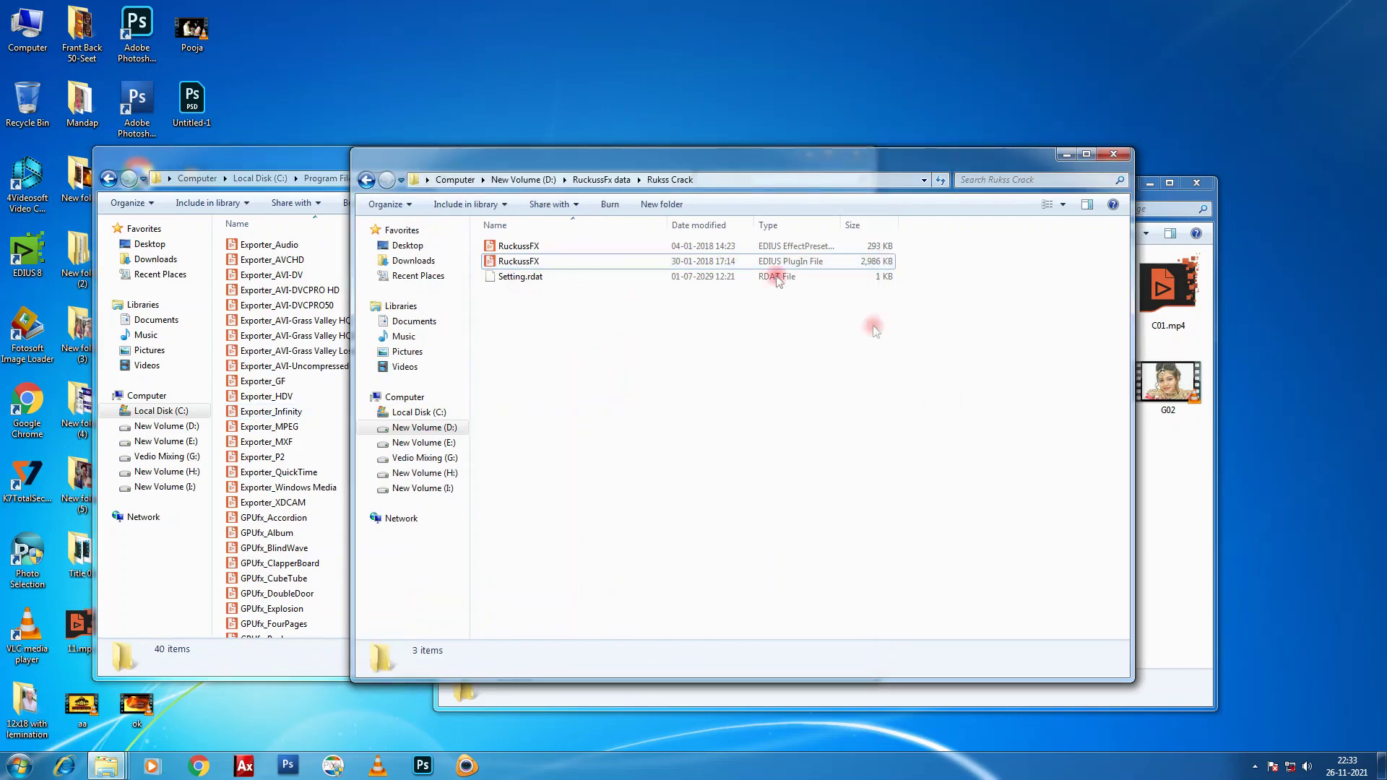
left_click(680, 247)
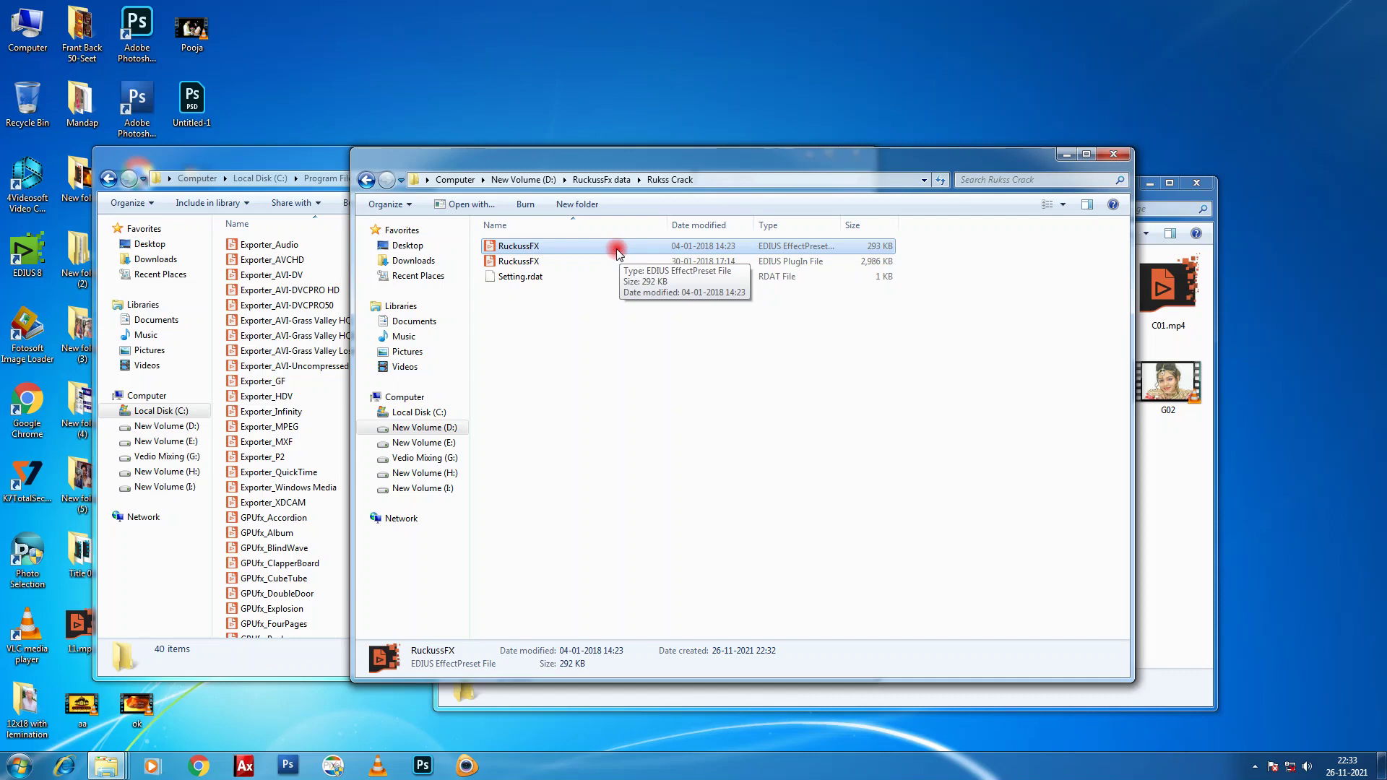
left_click_drag(617, 248, 310, 407)
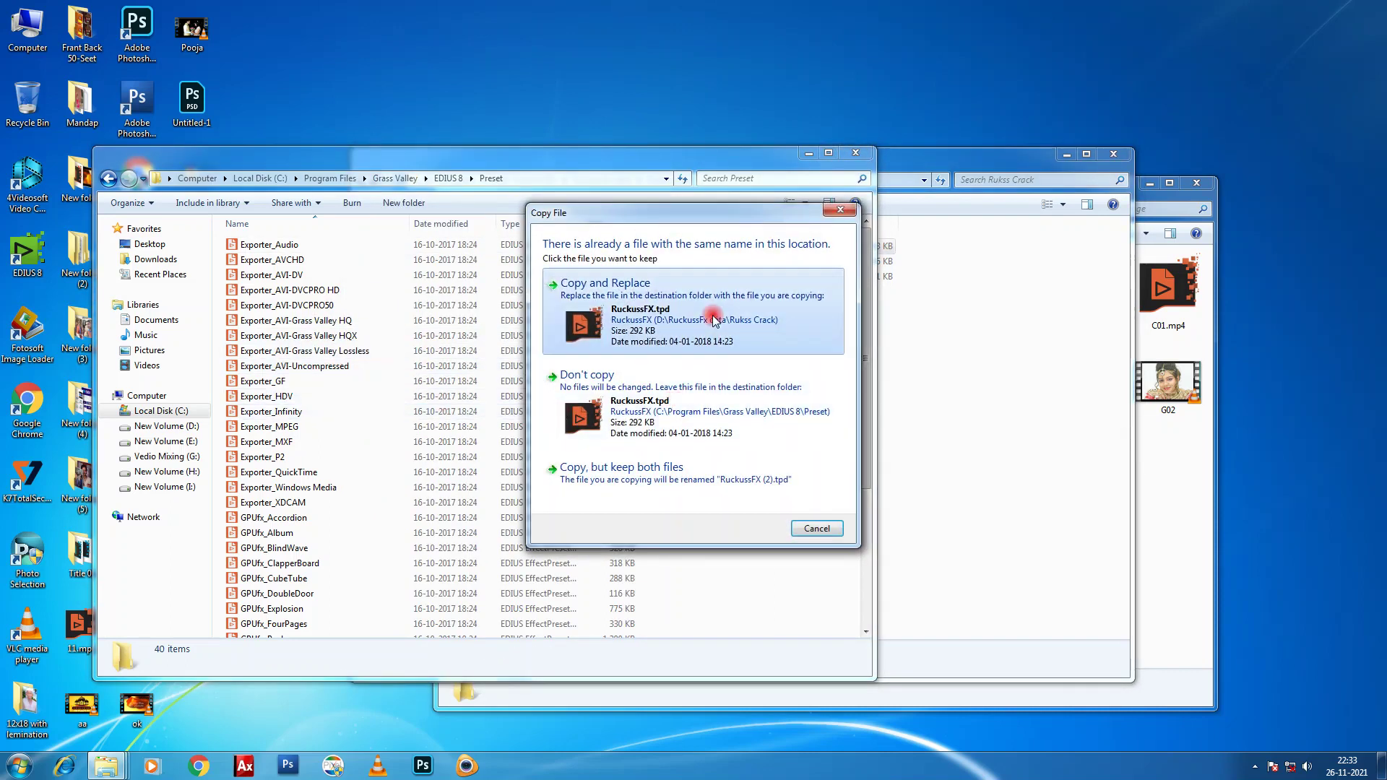
left_click(713, 320)
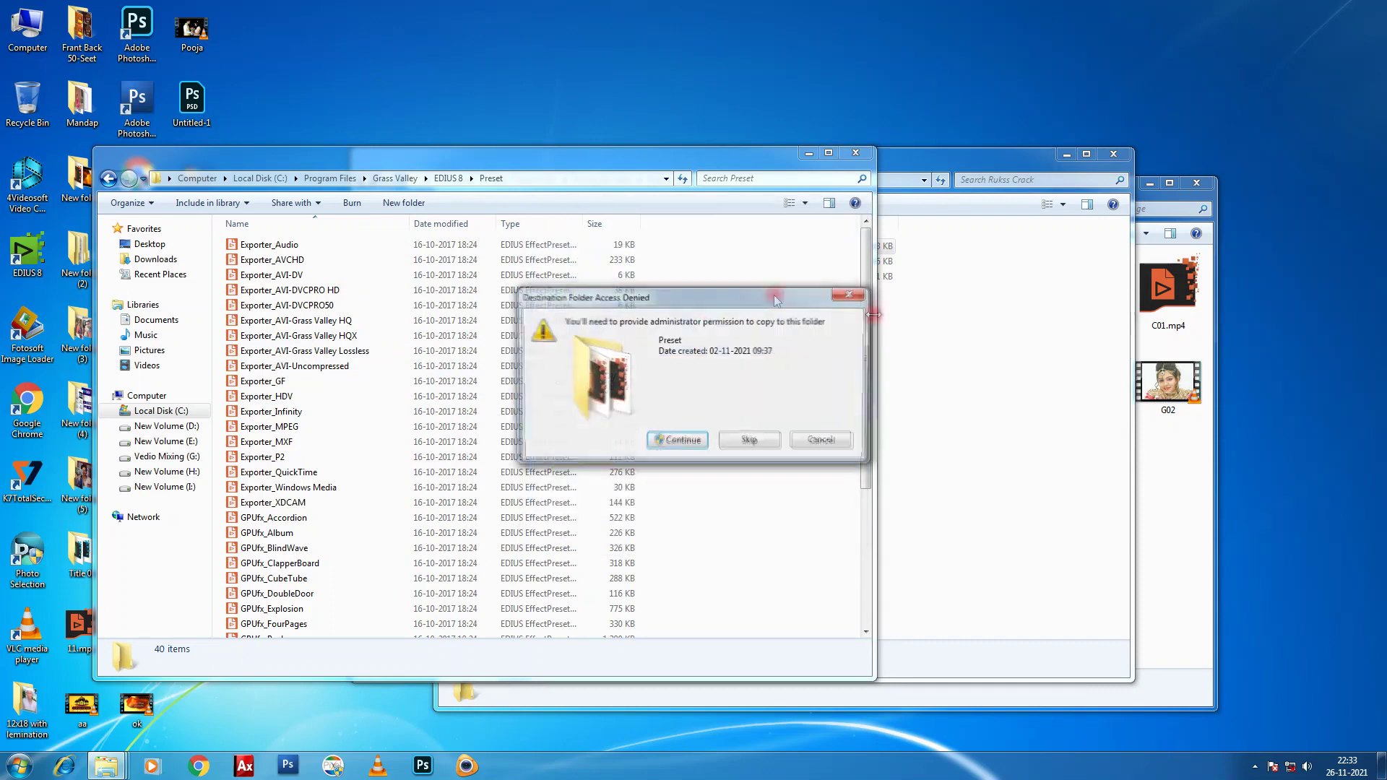
left_click(677, 442)
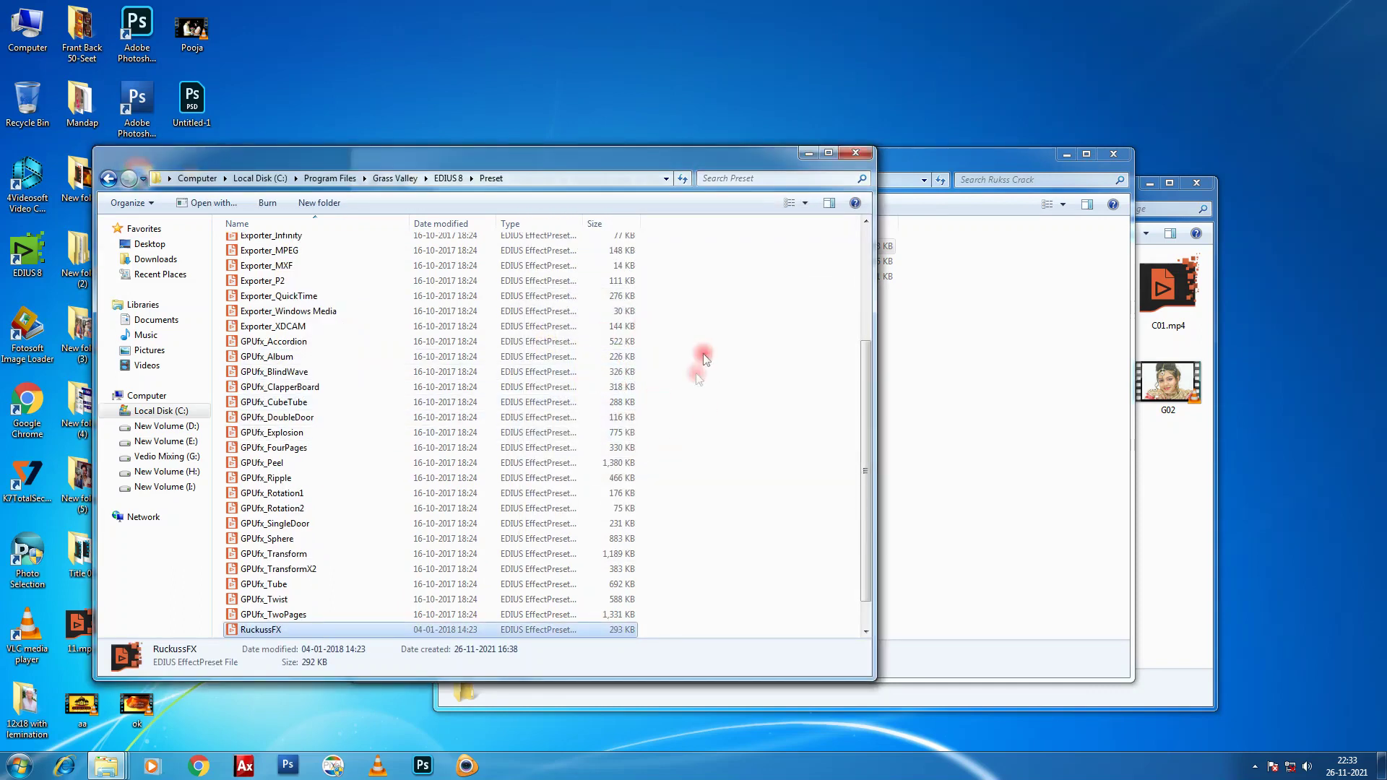
Copy the Setting.rdat file from Rukss Crack into the RuckussFx folder on drive D, replacing the existing file.
left_click(1000, 449)
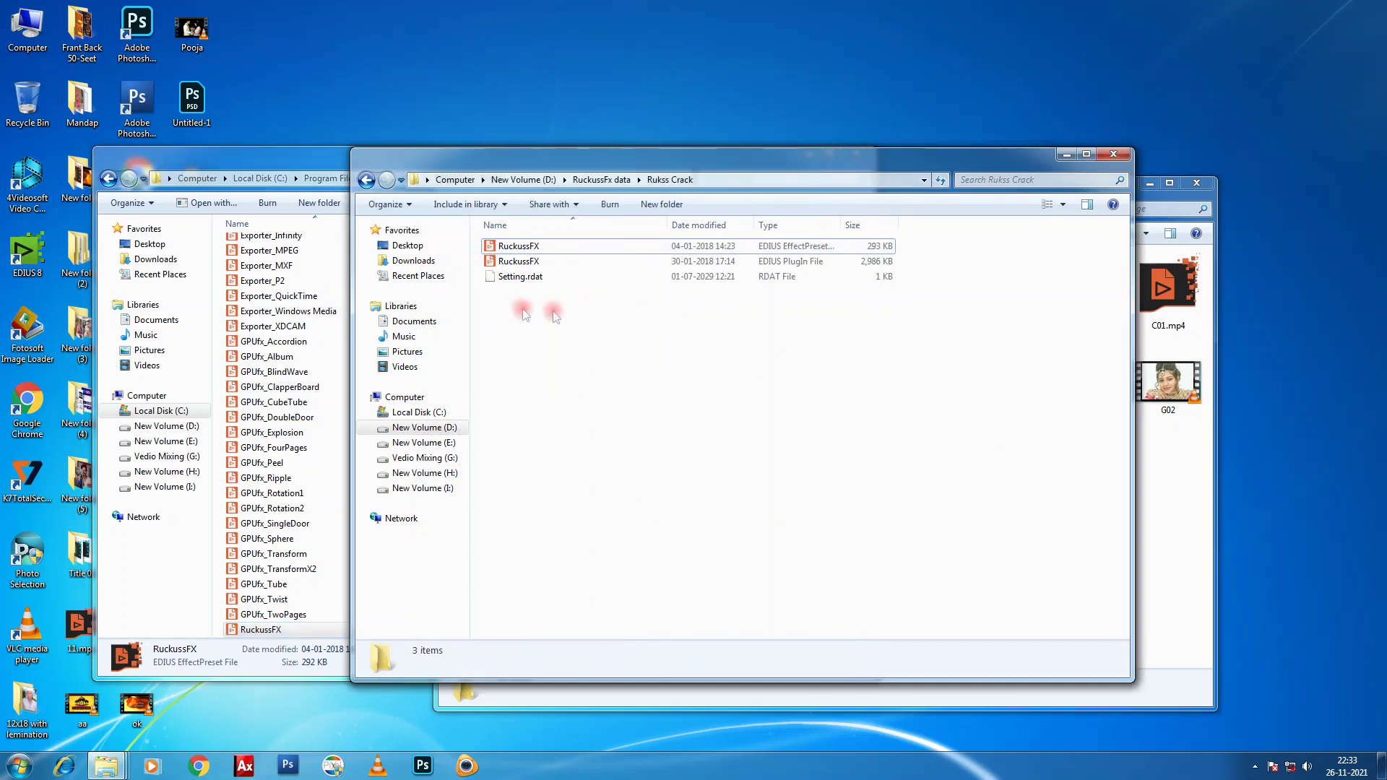
left_click(518, 283)
right_click(529, 280)
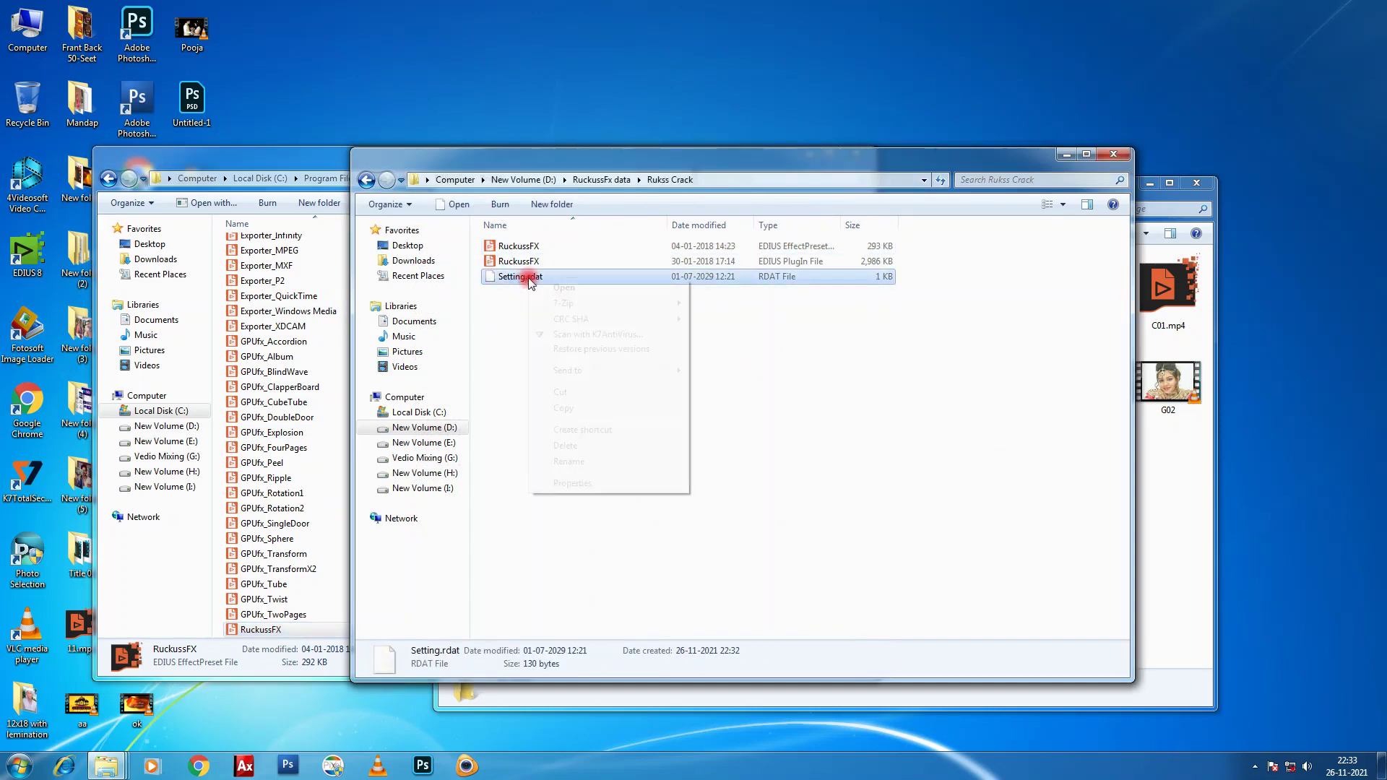
left_click(574, 409)
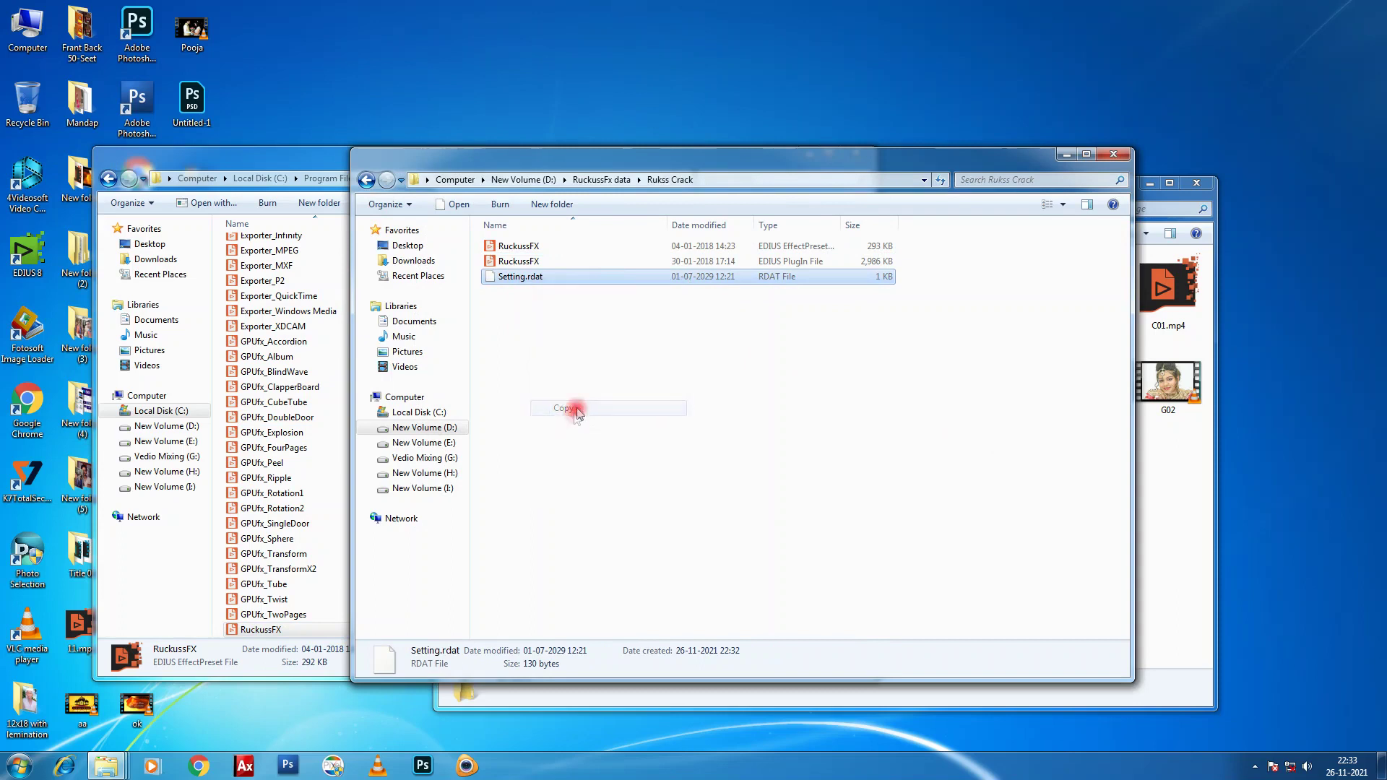
left_click(527, 180)
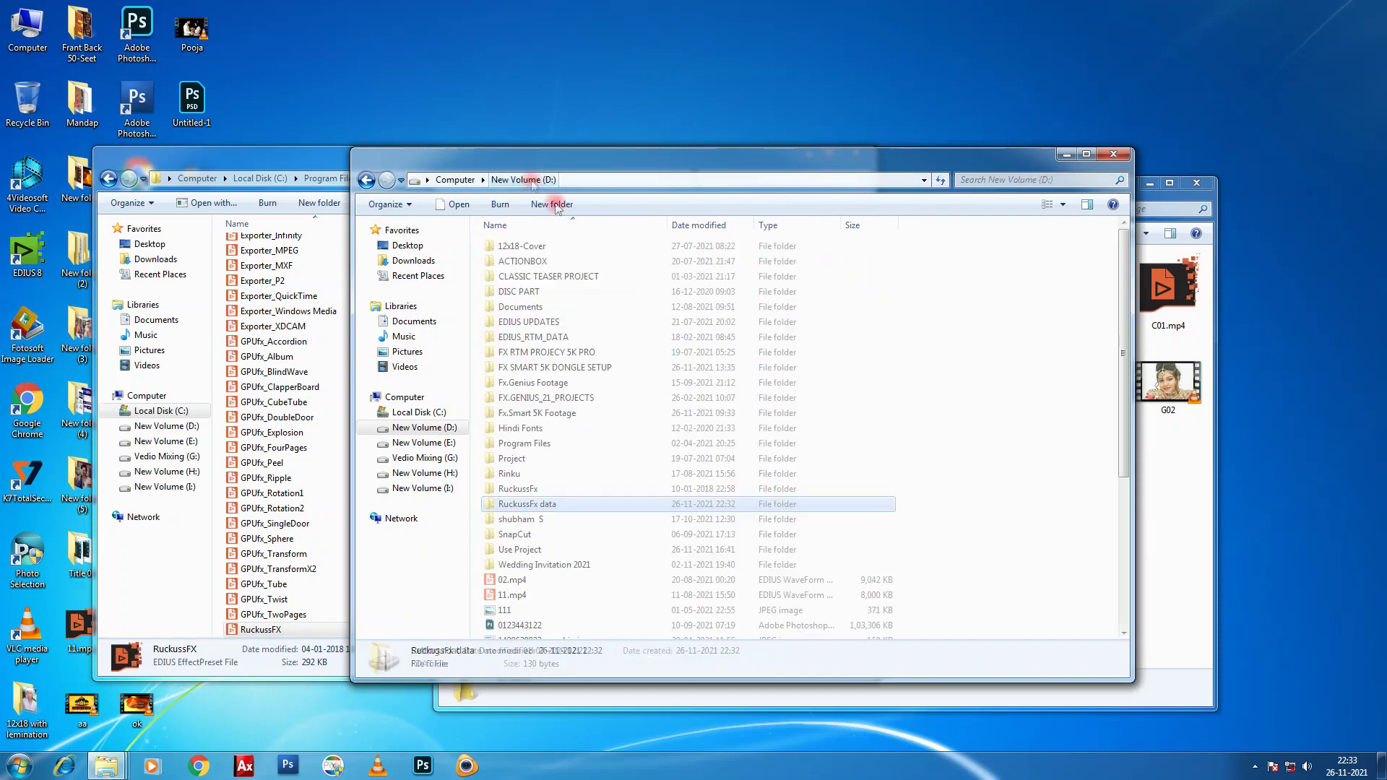
left_click(553, 490)
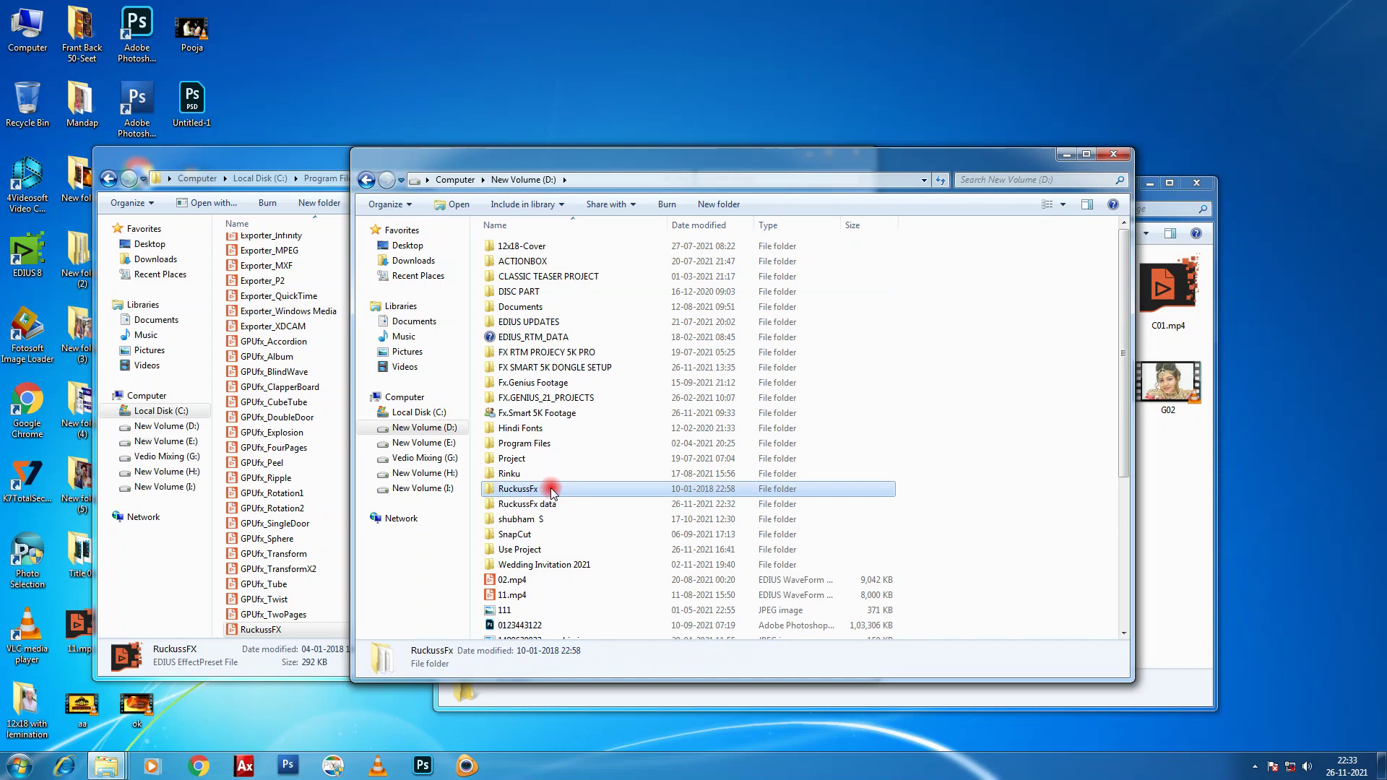
double_click(550, 487)
right_click(577, 400)
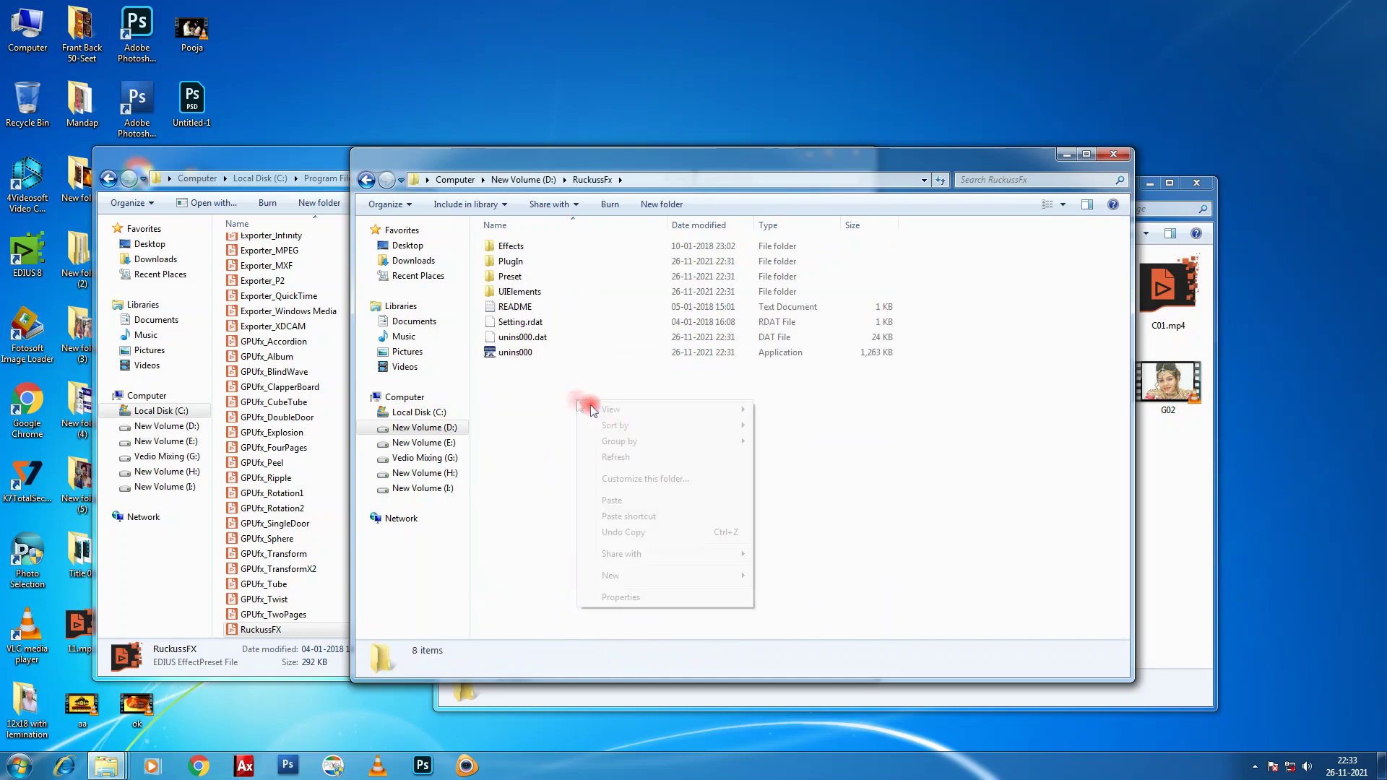
left_click(620, 500)
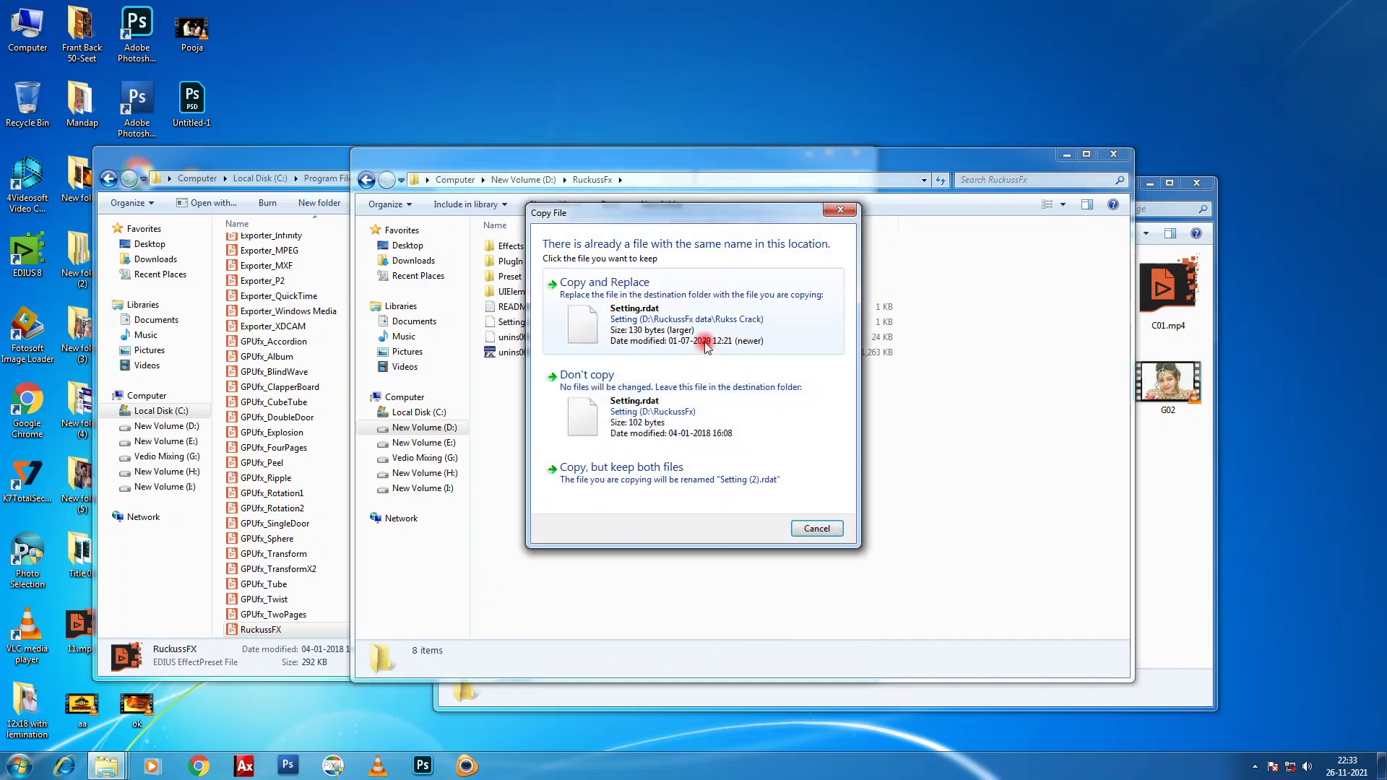
left_click(707, 346)
left_click(811, 485)
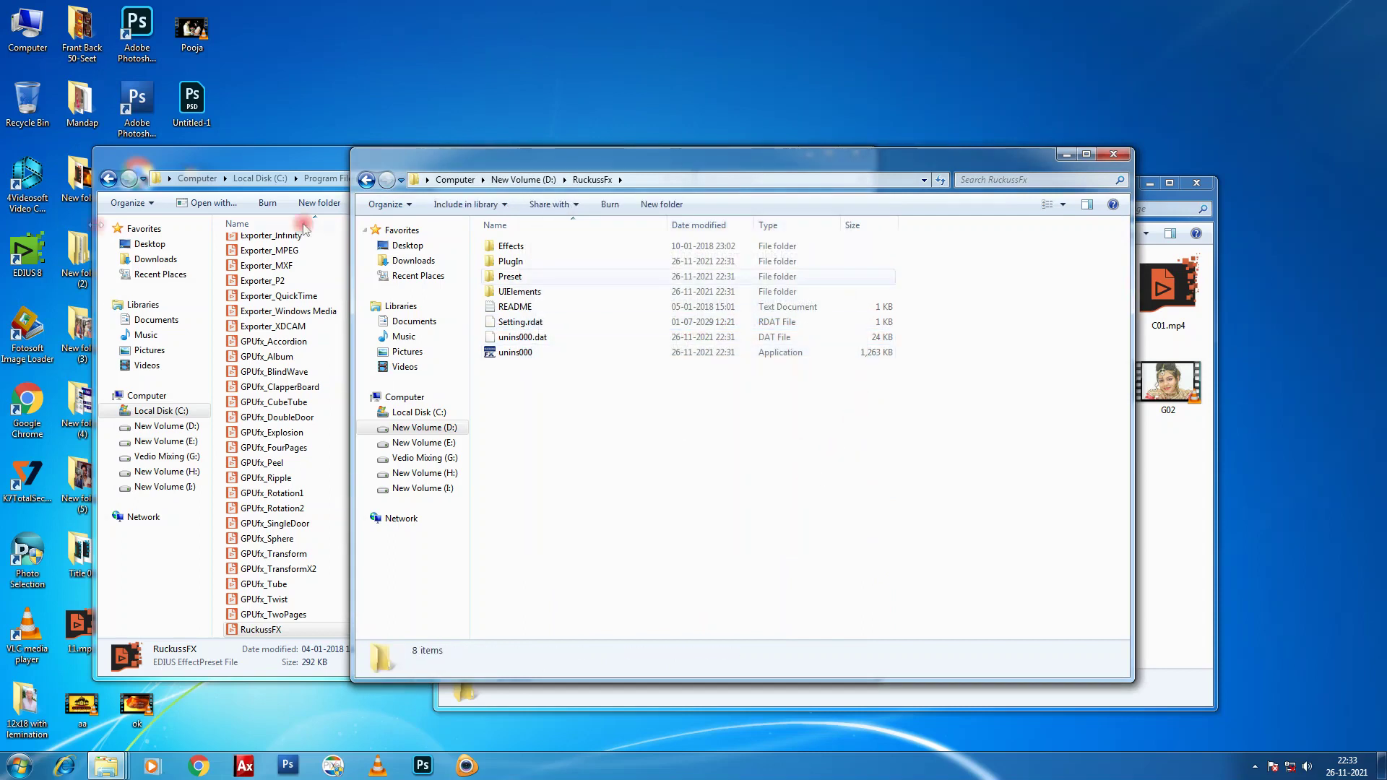
Launch EDIUS 8 and create a new project.
left_click(41, 264)
double_click(41, 263)
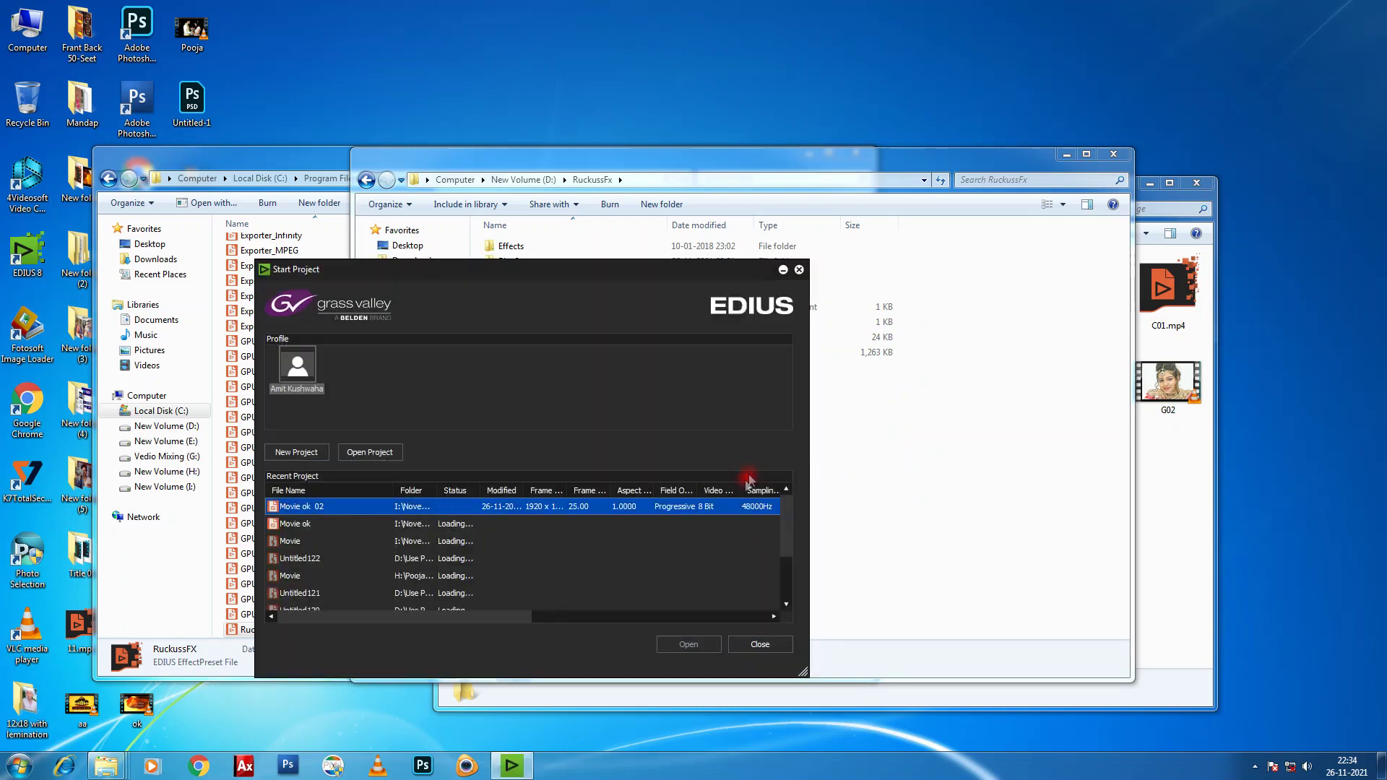
left_click(296, 452)
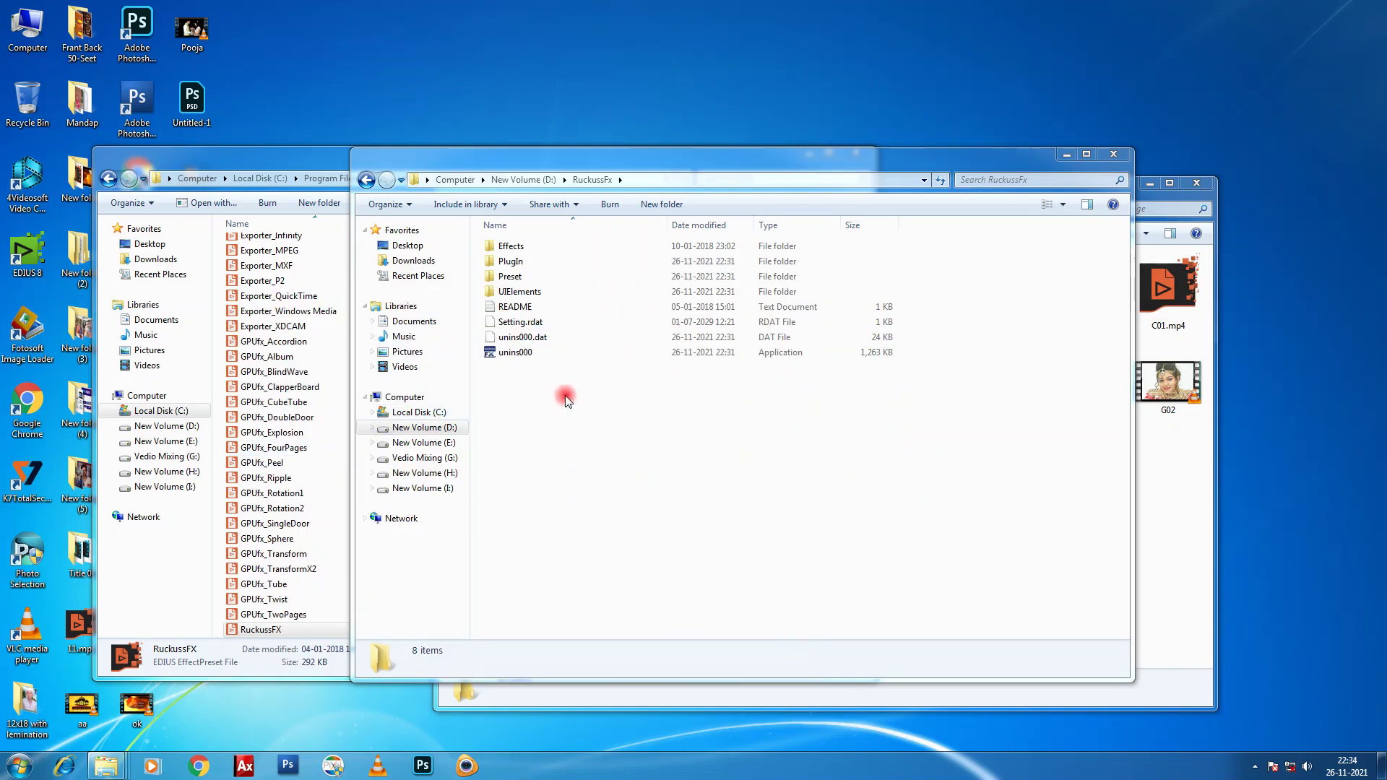
double_click(558, 356)
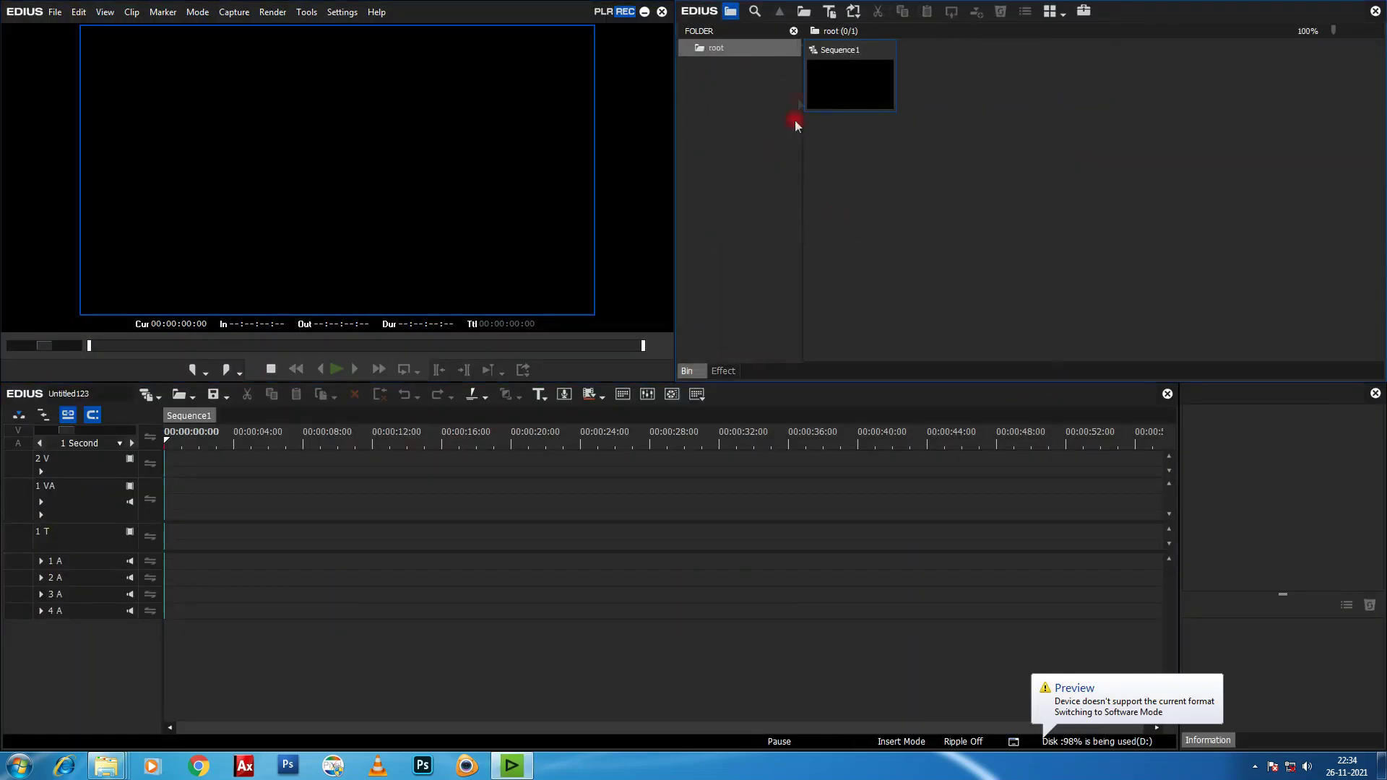
Import the RuckussFX preset file from the EDIUS 8 Preset folder into the root Effect folder.
left_click(719, 371)
left_click_drag(806, 186, 801, 81)
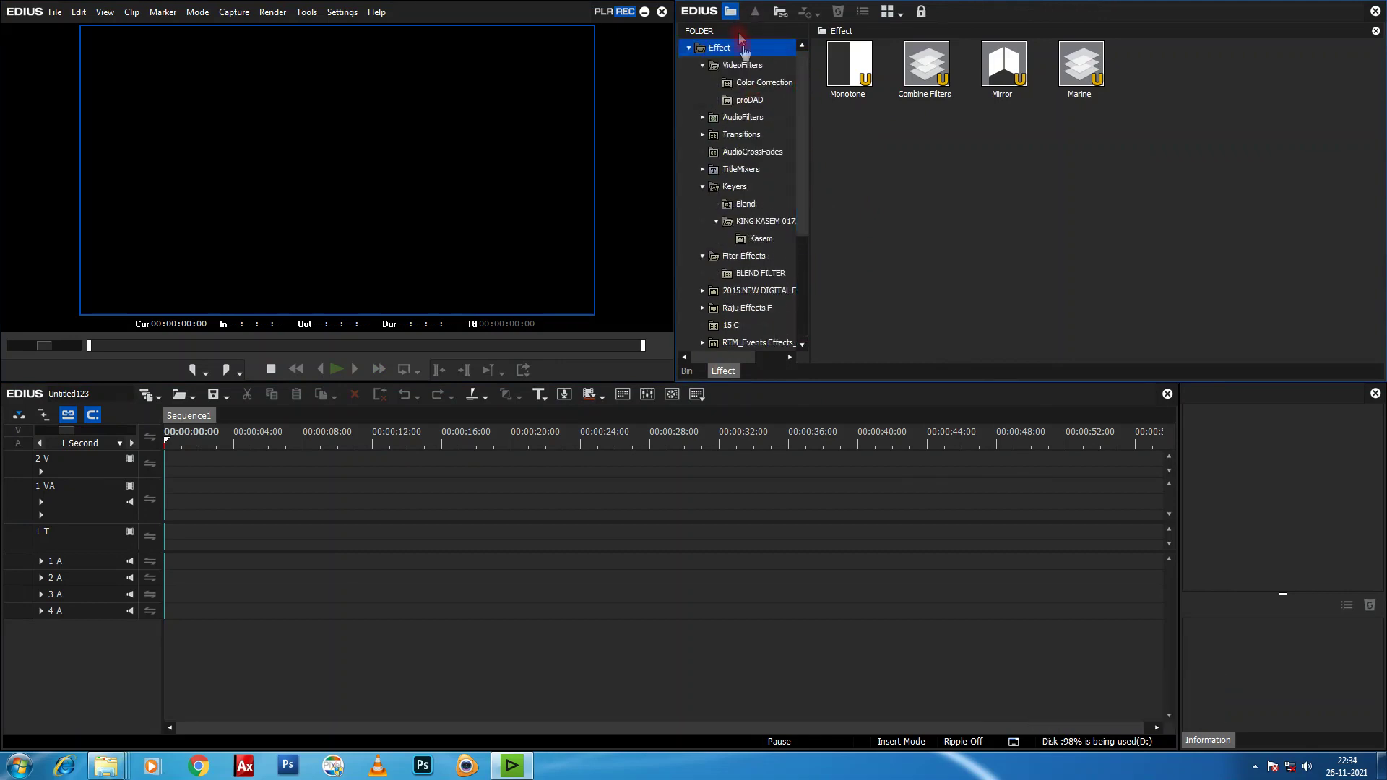
left_click(744, 67)
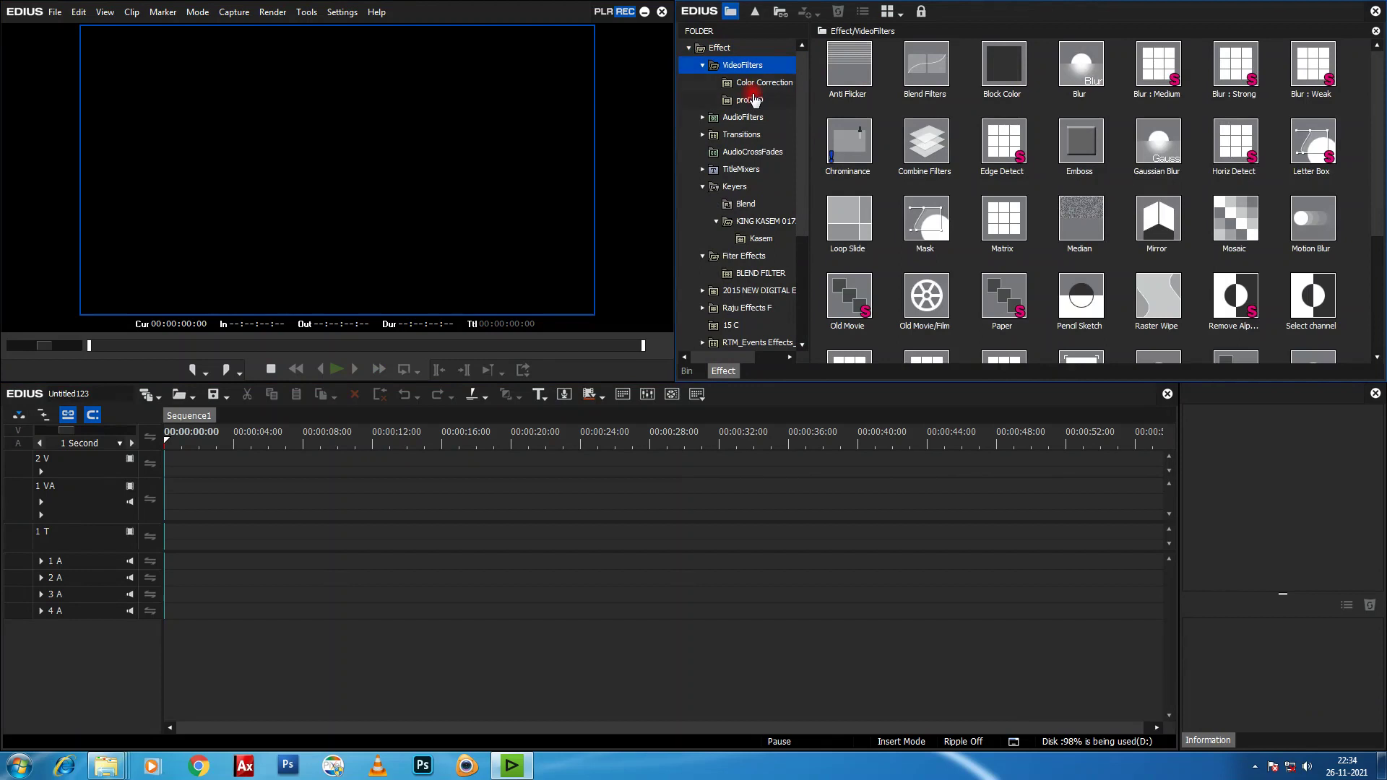
left_click(753, 99)
left_click(759, 86)
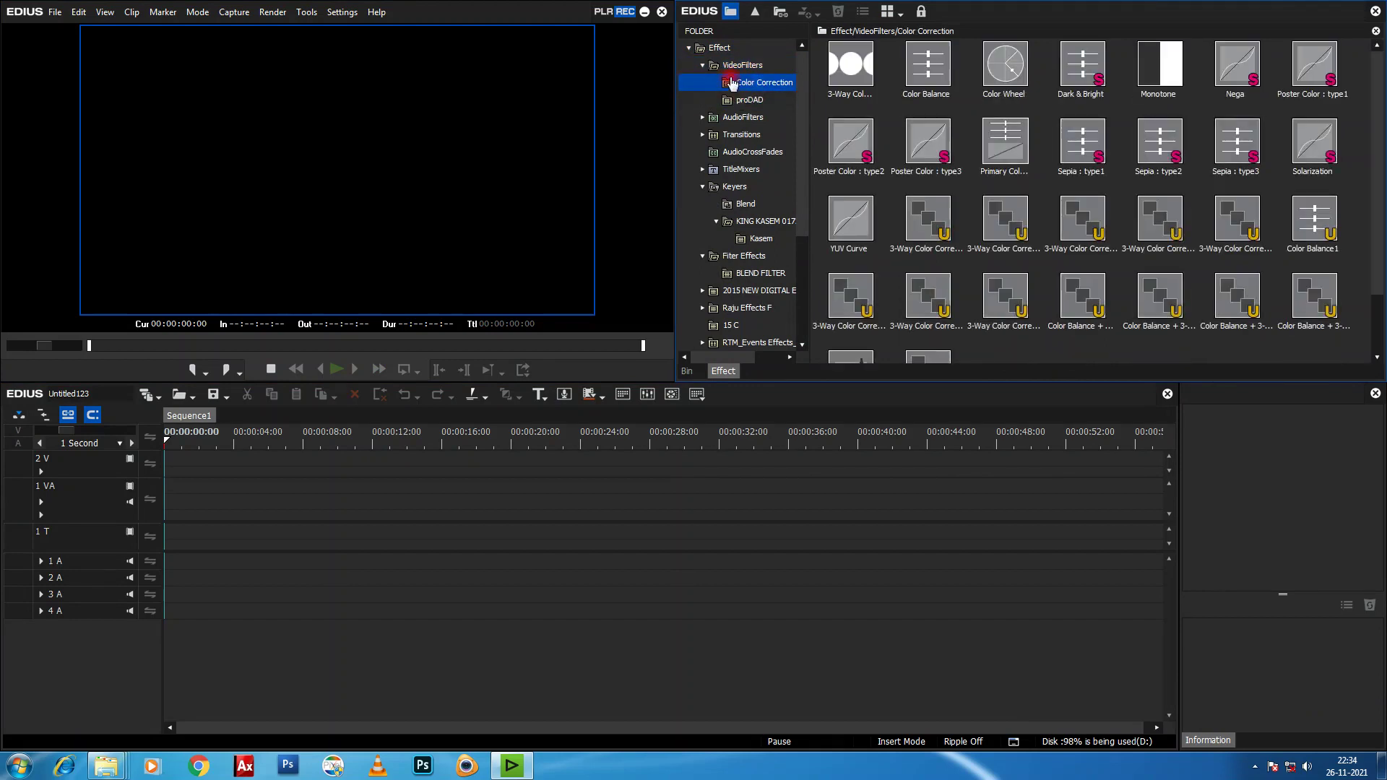
left_click(719, 48)
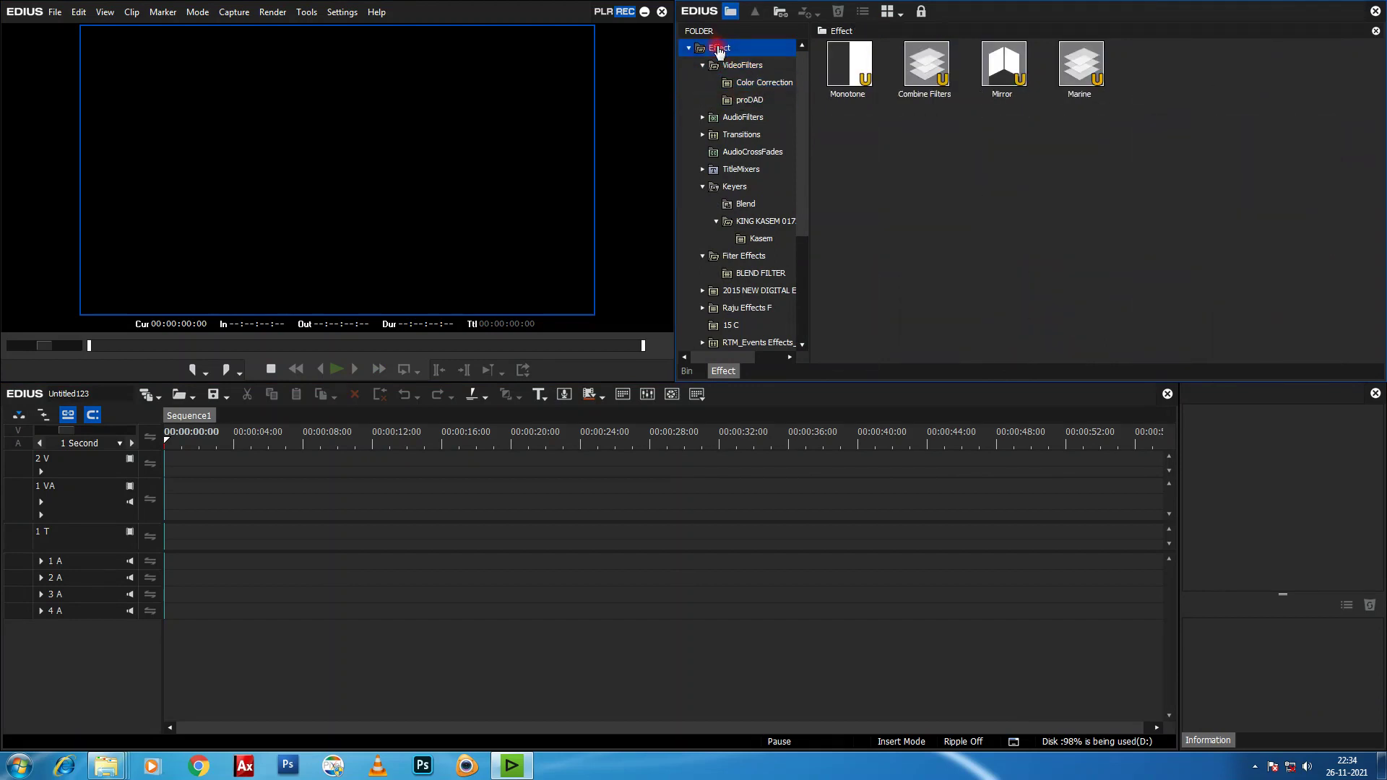
right_click(728, 55)
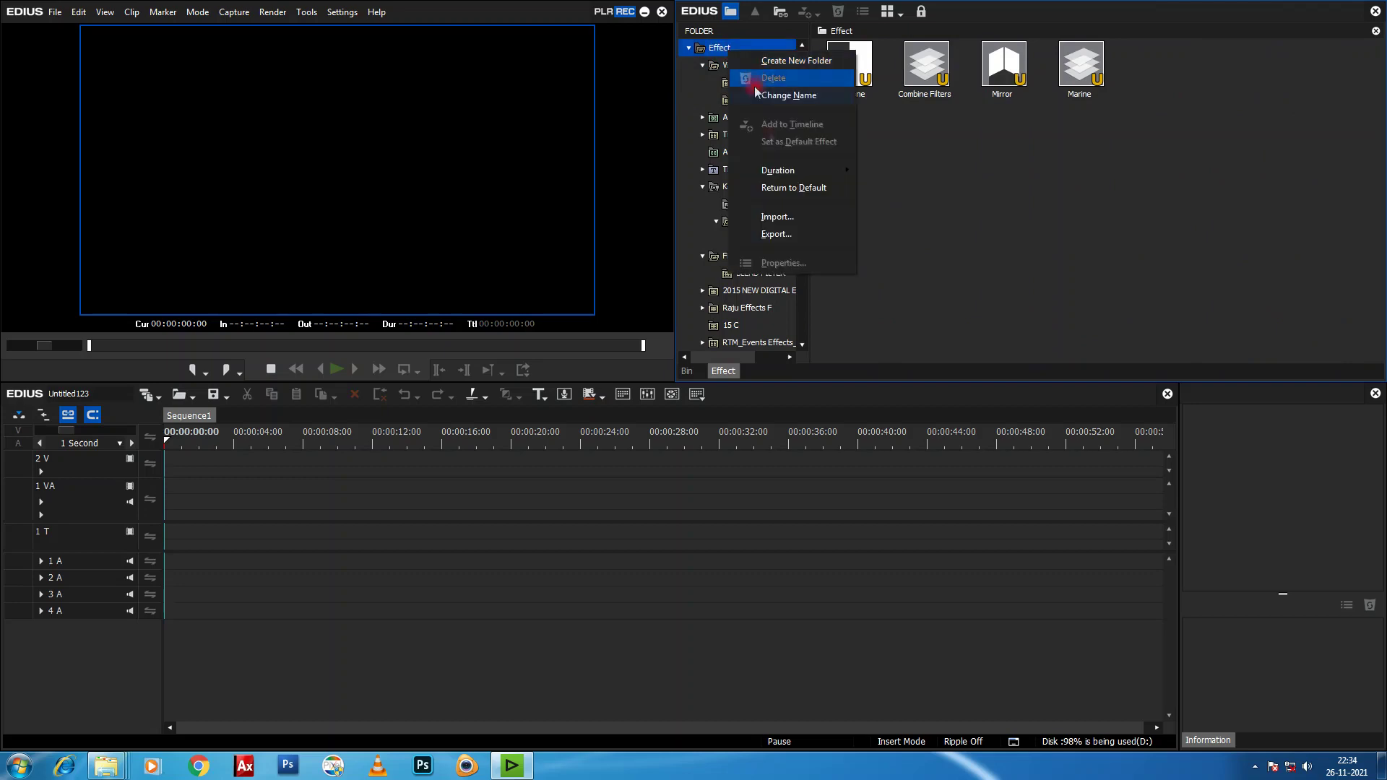
left_click(769, 213)
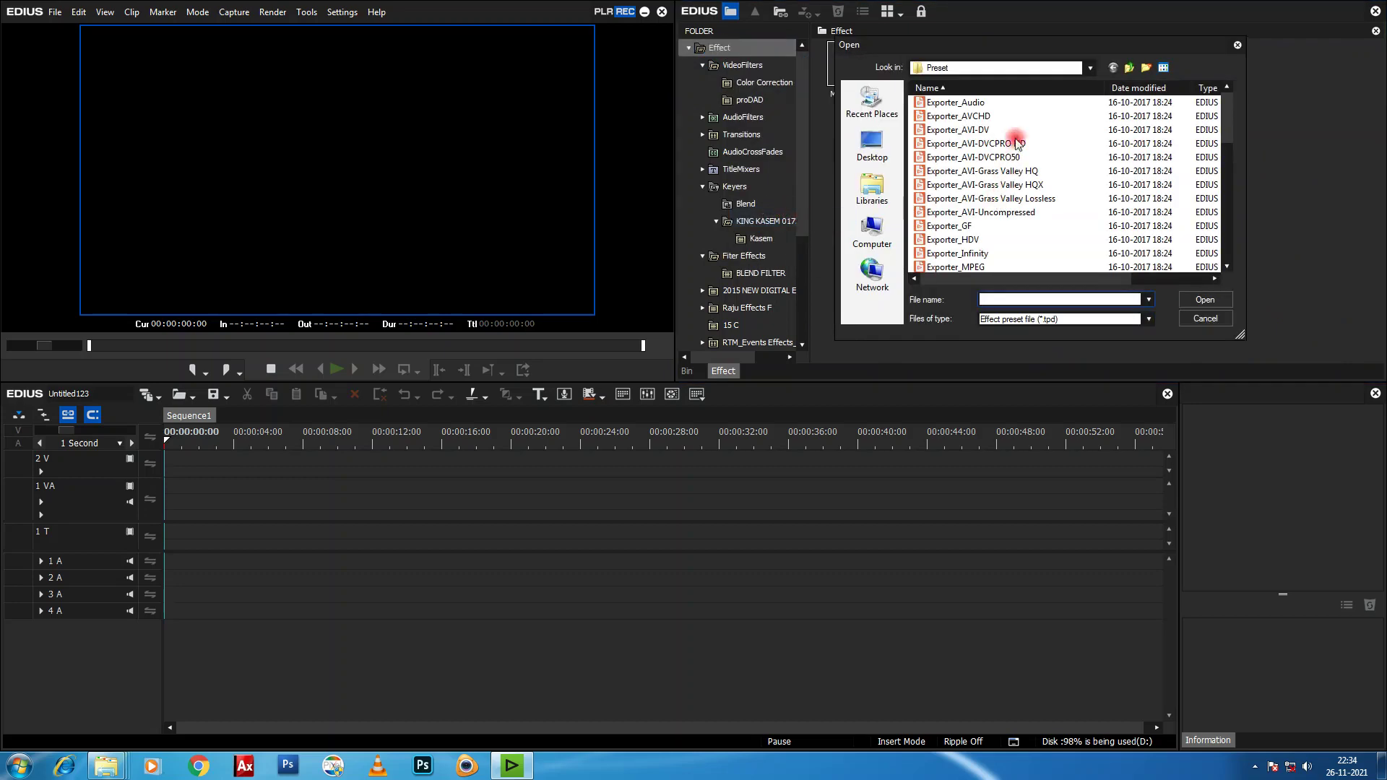
left_click(1022, 71)
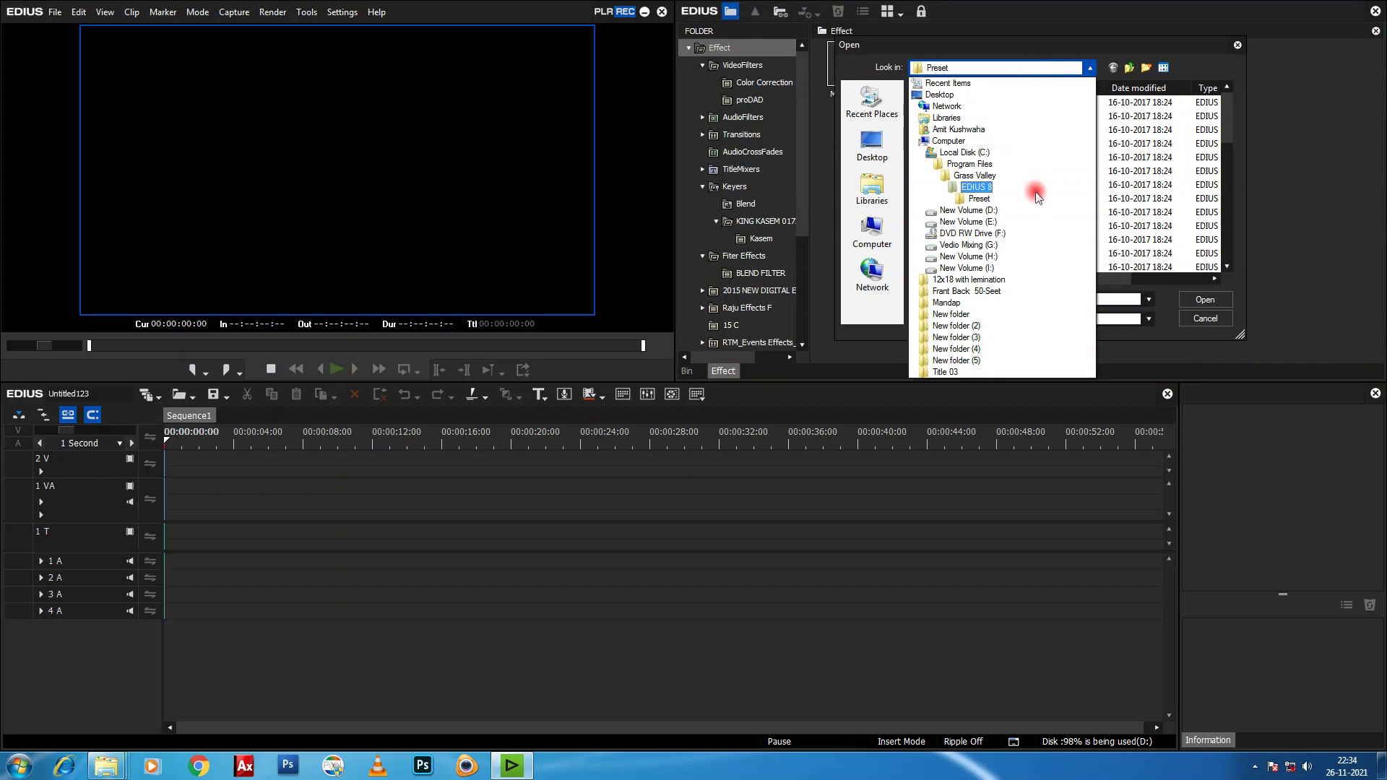
left_click(1037, 198)
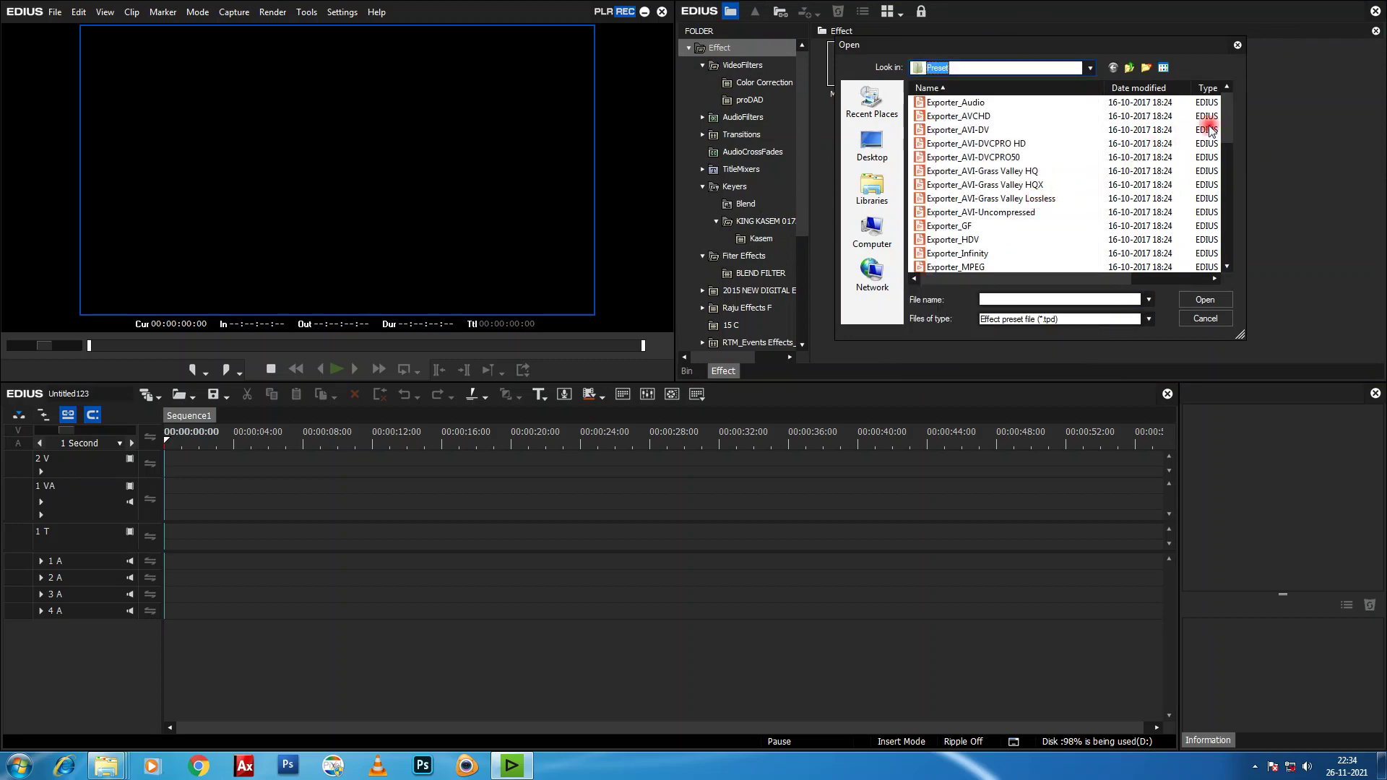
left_click_drag(1225, 134, 1229, 258)
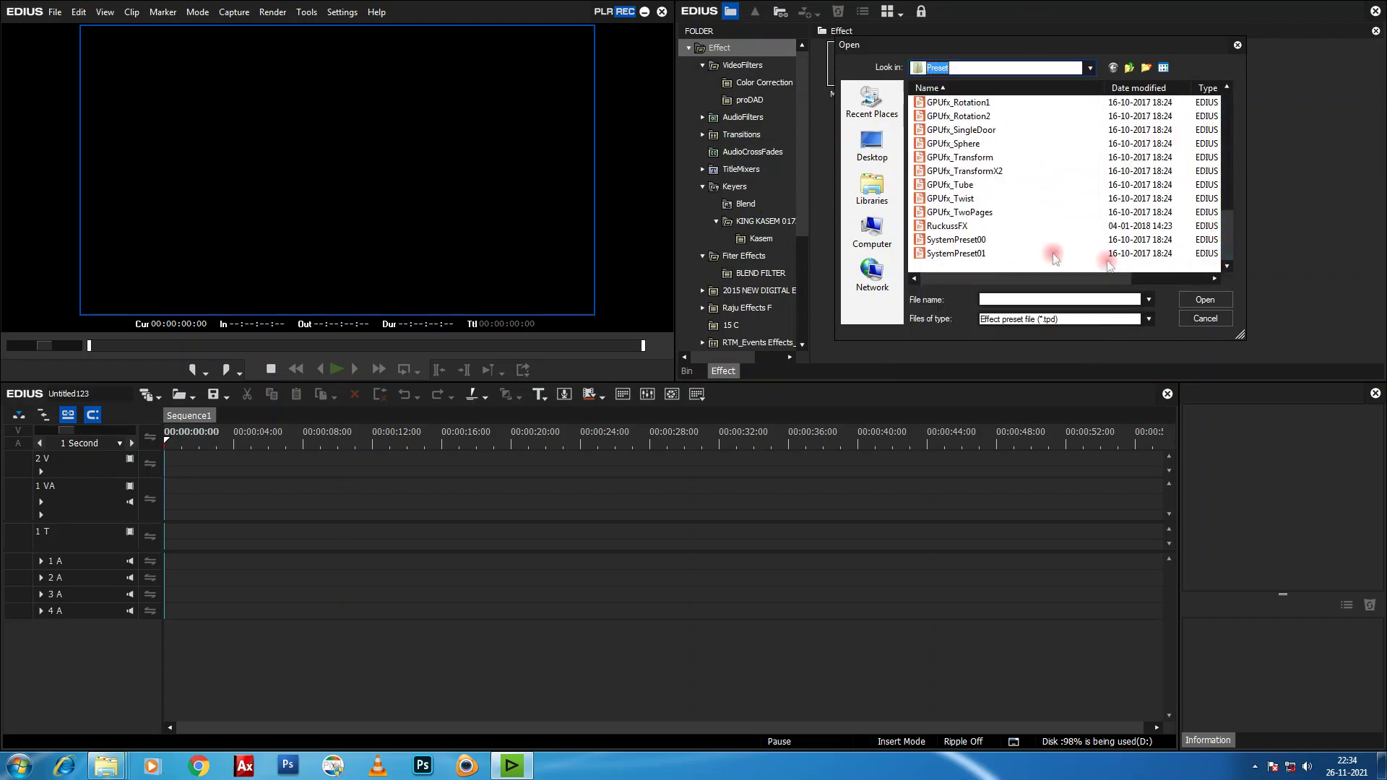
double_click(945, 227)
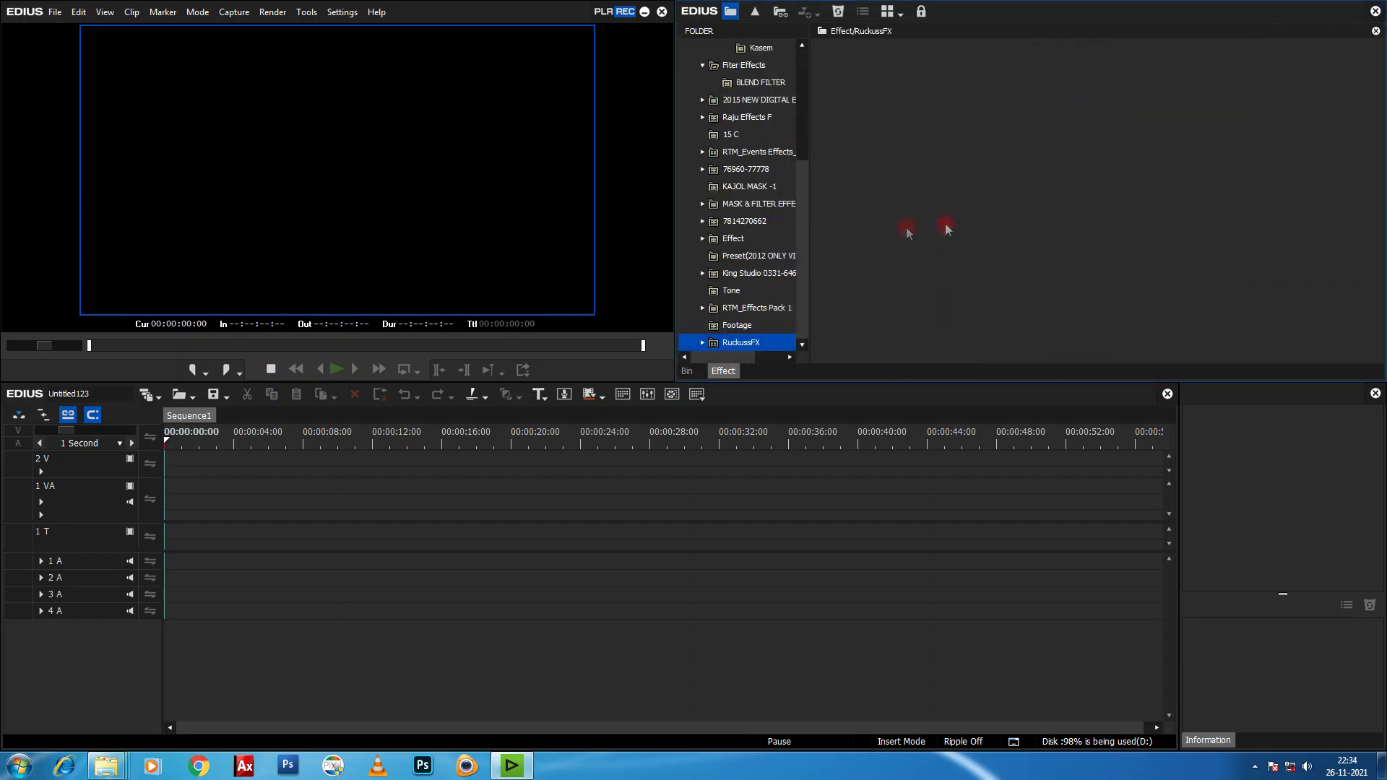
Expand the imported RuckussFX effect folder and look through its 3D-Fx, Ind-God and Ind-Wed categories.
left_click_drag(807, 296, 807, 327)
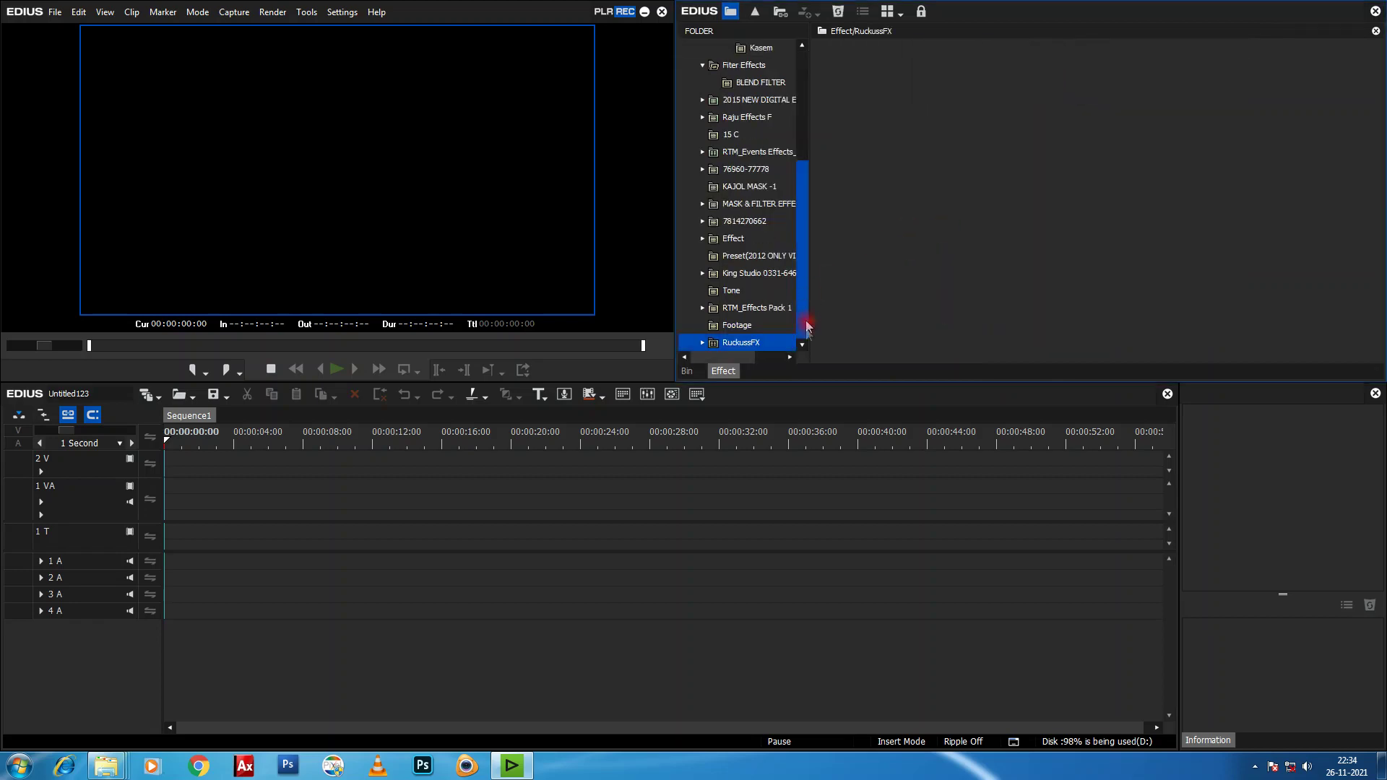
left_click(701, 345)
scroll(715, 340, "down", 5)
left_click(750, 128)
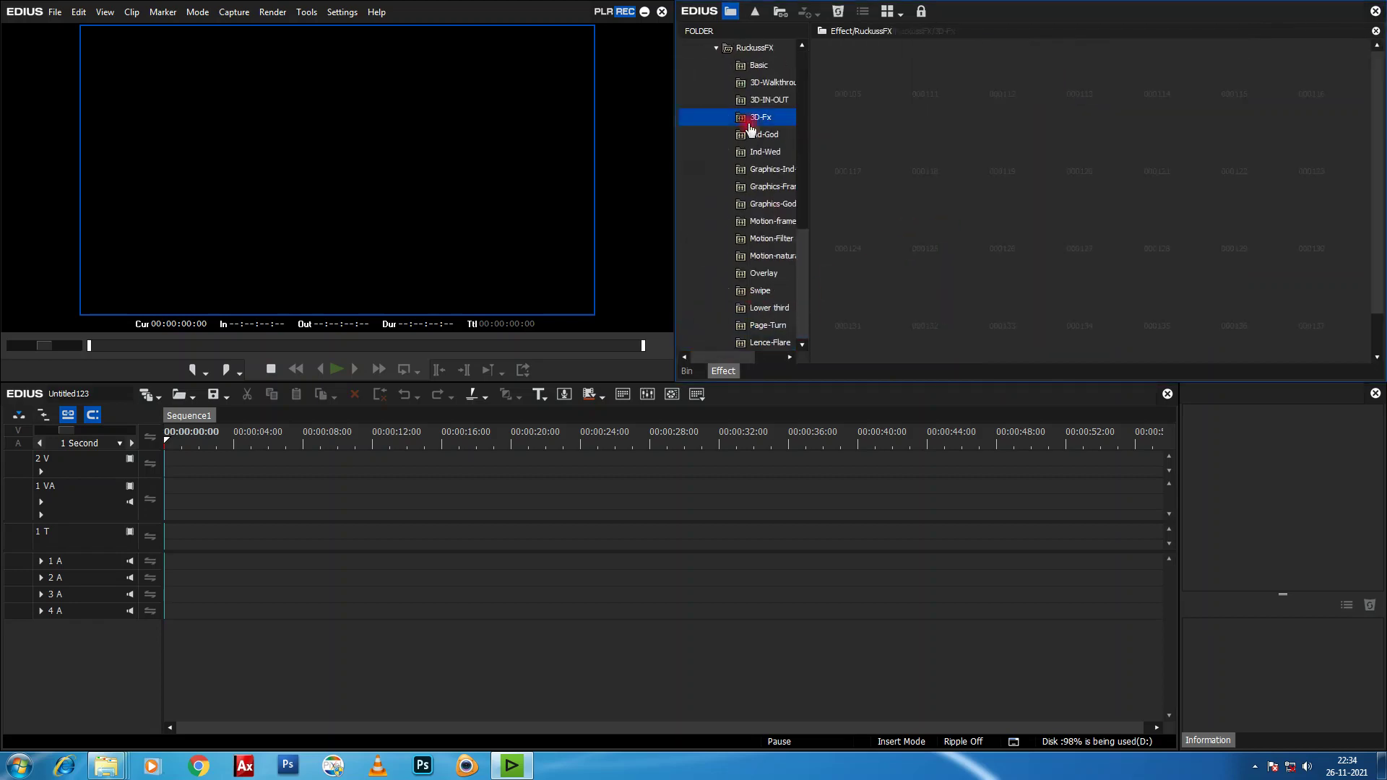
left_click(764, 134)
left_click(773, 151)
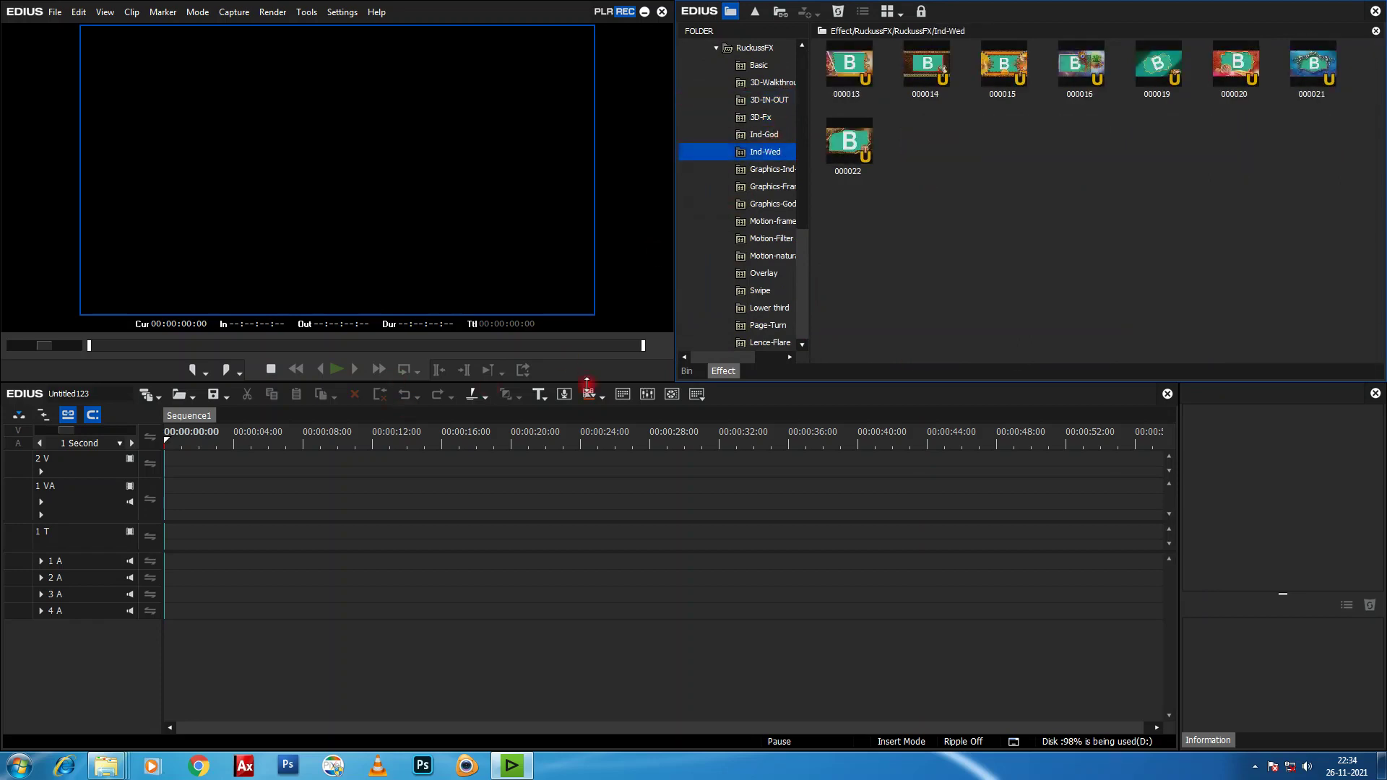
Add the C04 and G05 clips to the bin and place them at the sequence start, C04 on track 1 VA and G05 on 2 V.
left_click(687, 370)
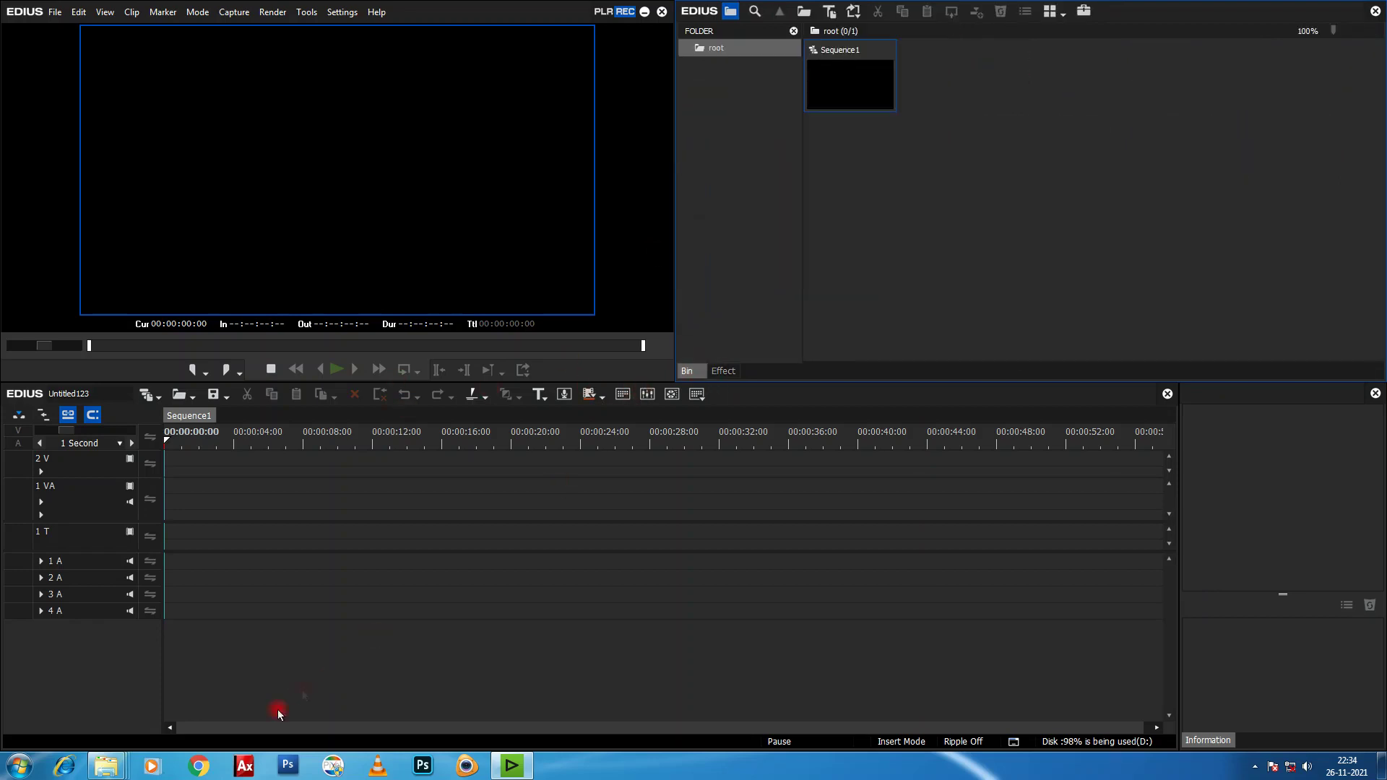
left_click(106, 766)
left_click(94, 692)
left_click_drag(797, 520, 1008, 146)
left_click_drag(942, 83, 217, 491)
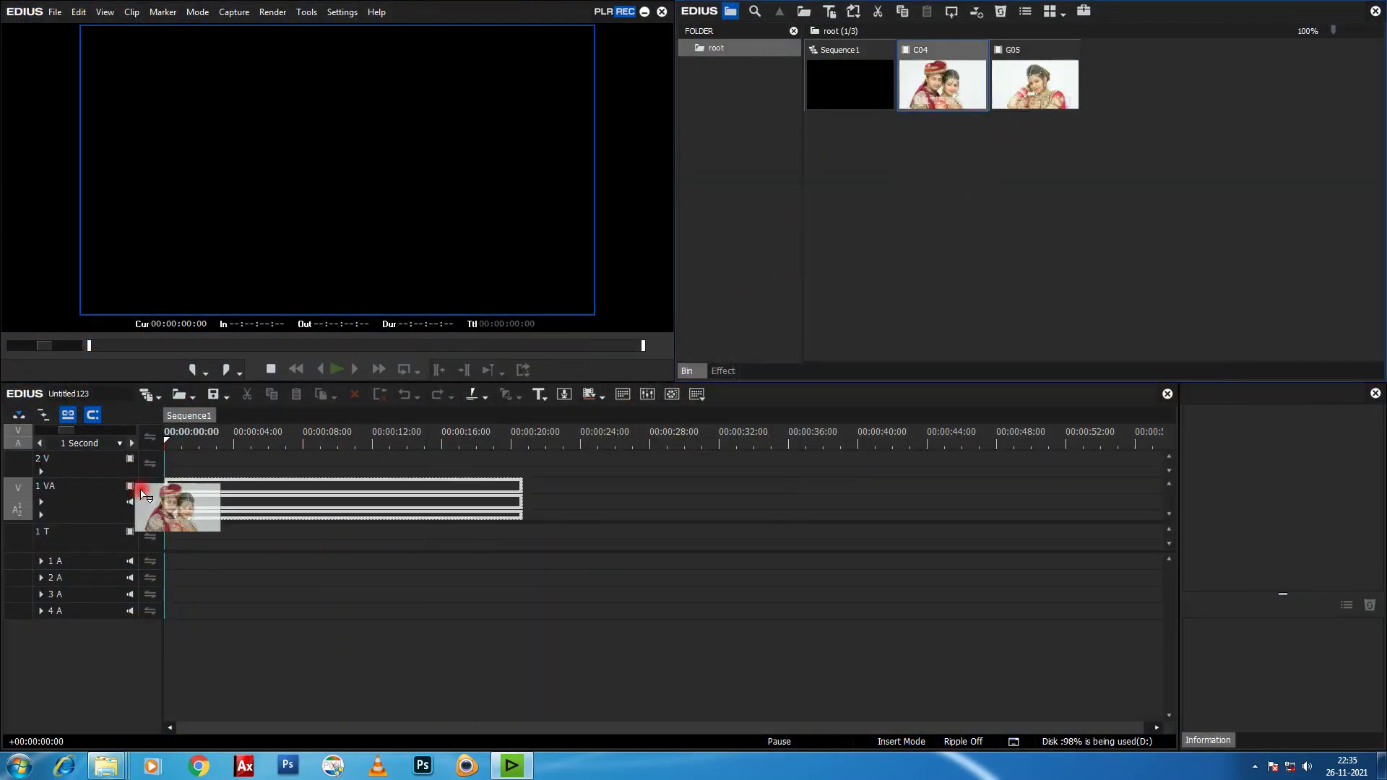
left_click_drag(1033, 85, 191, 462)
Apply the RuckussFX 3D-Fx effect 000119 to the G05 clip on track 2 V.
left_click(722, 371)
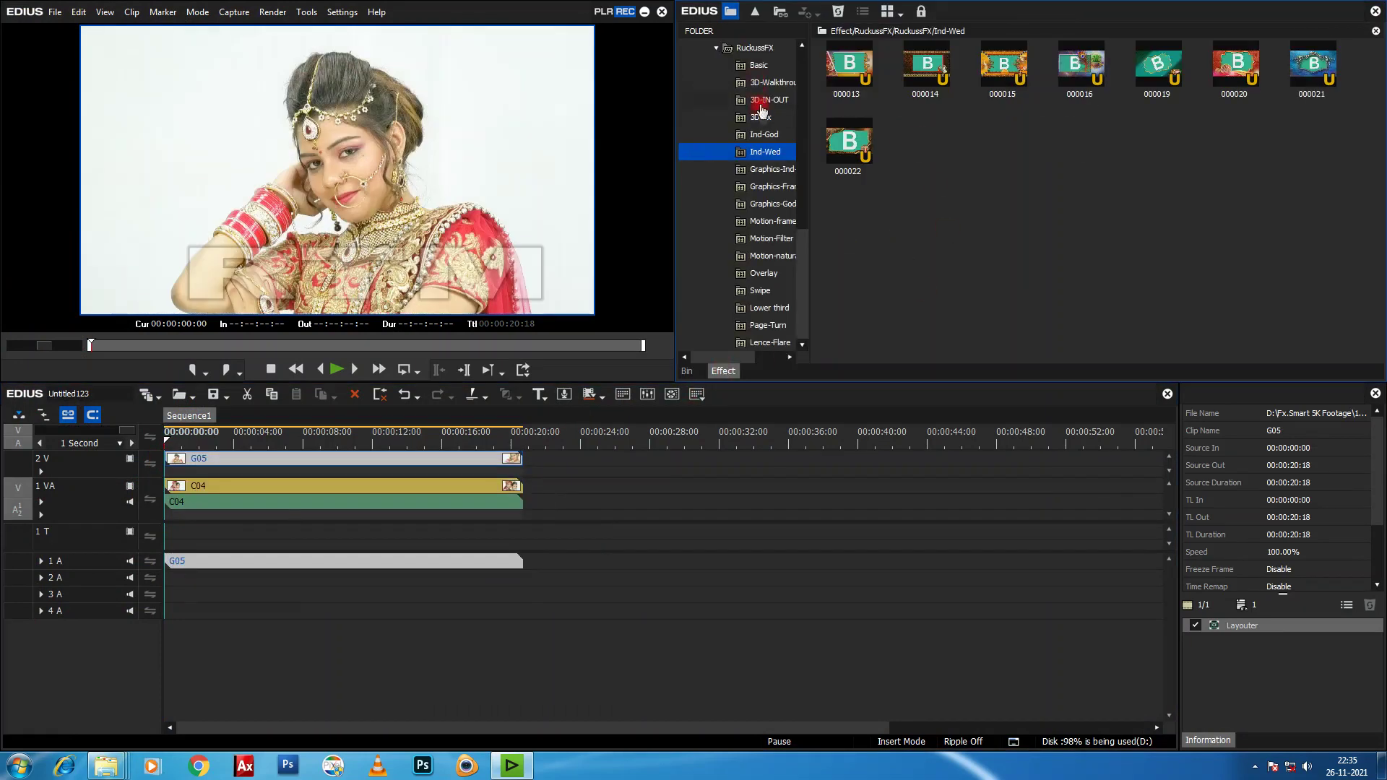
left_click(762, 114)
left_click_drag(1003, 141, 318, 461)
Preview the 000119 transition by scrubbing the timeline and playing the sequence.
left_click(336, 437)
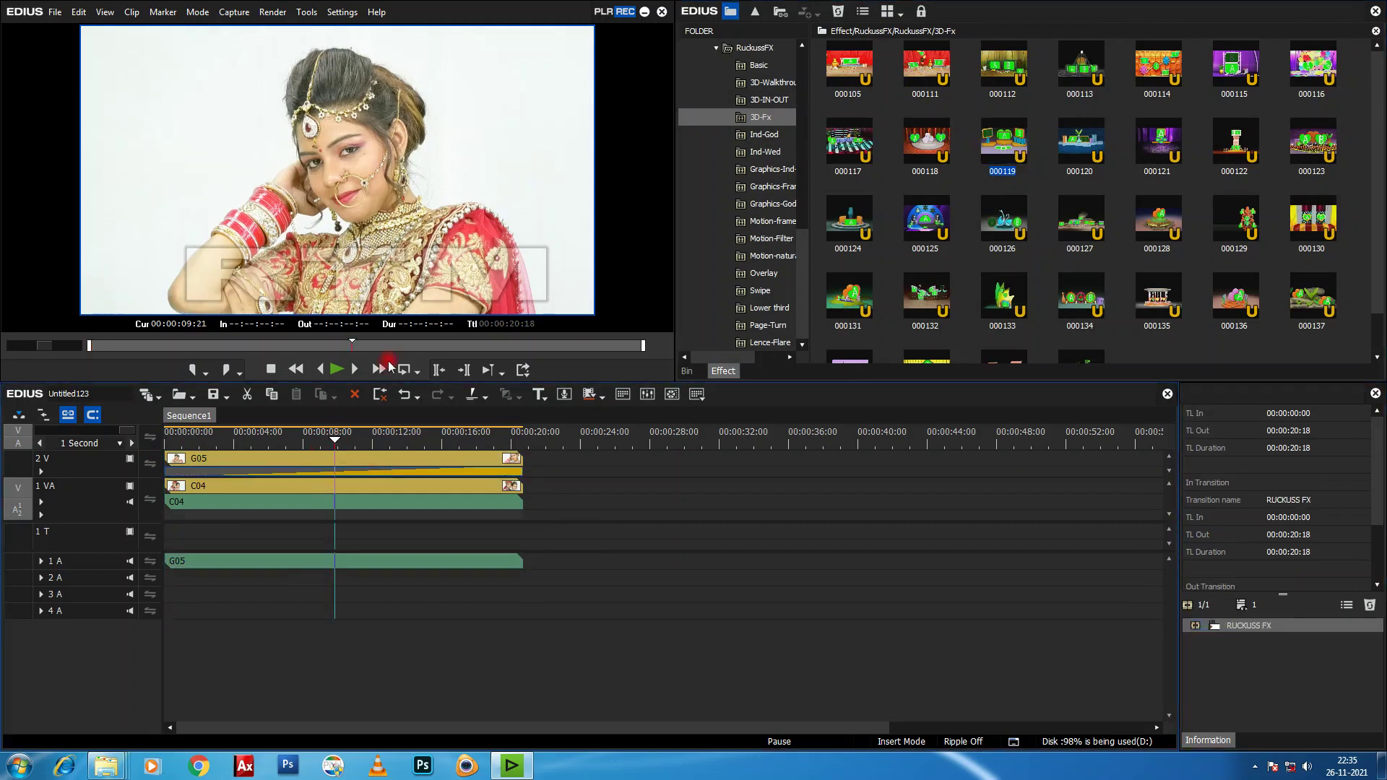
left_click(335, 370)
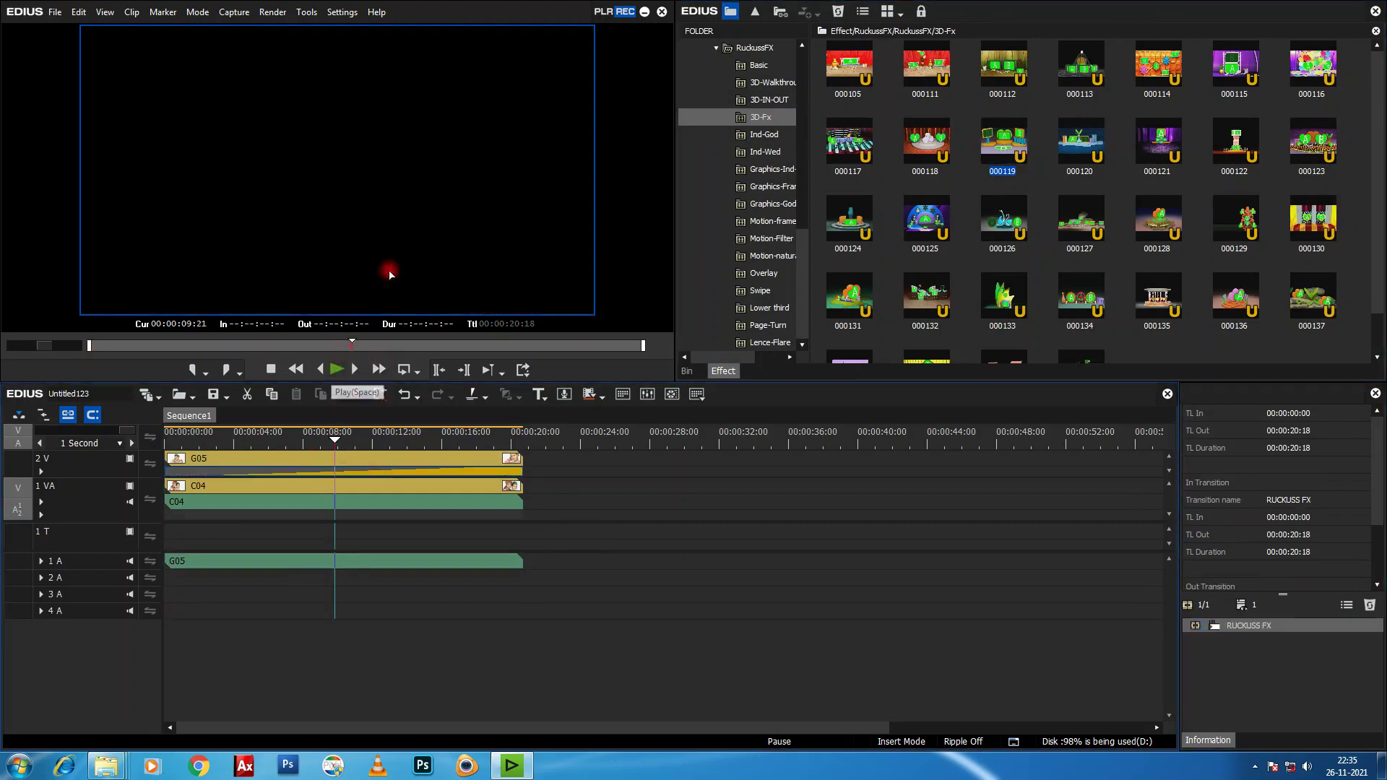
left_click(359, 439)
left_click_drag(329, 442, 281, 440)
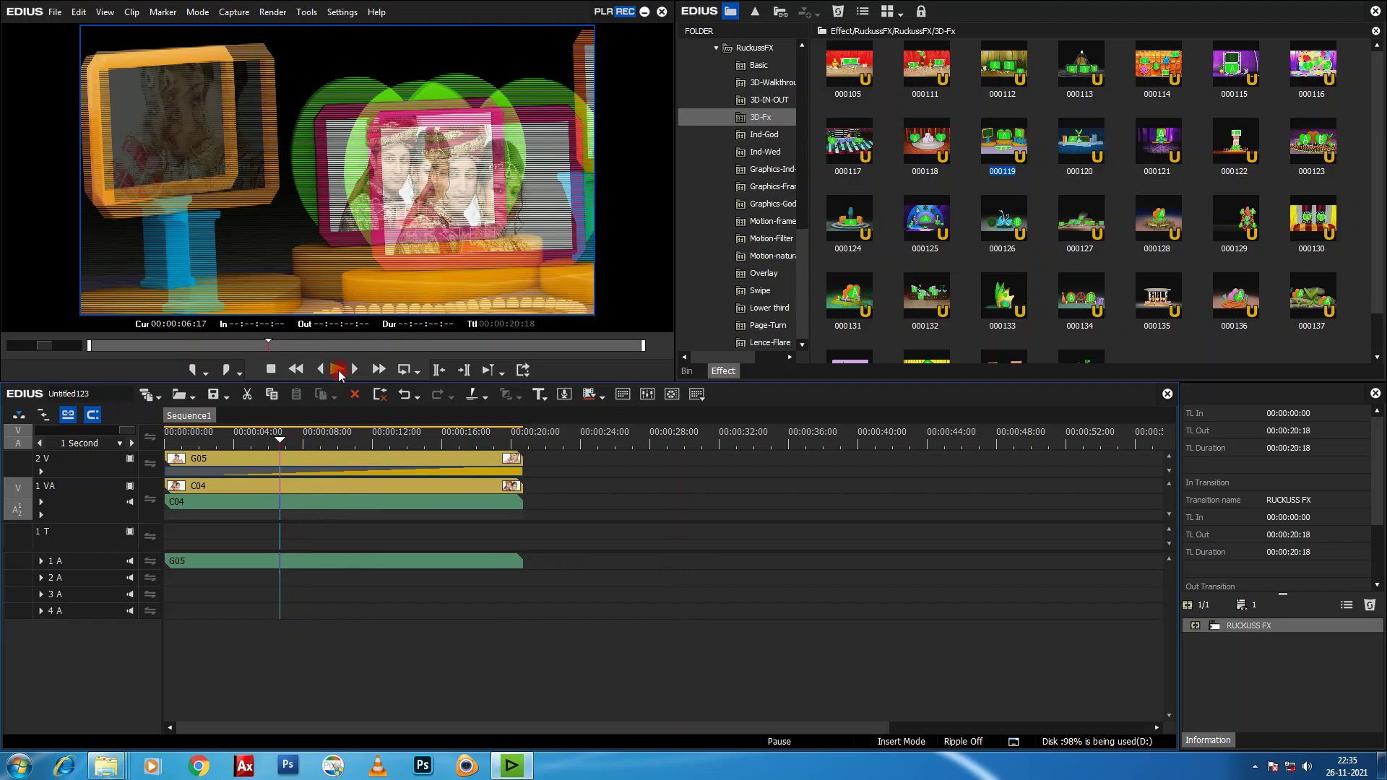
left_click(339, 371)
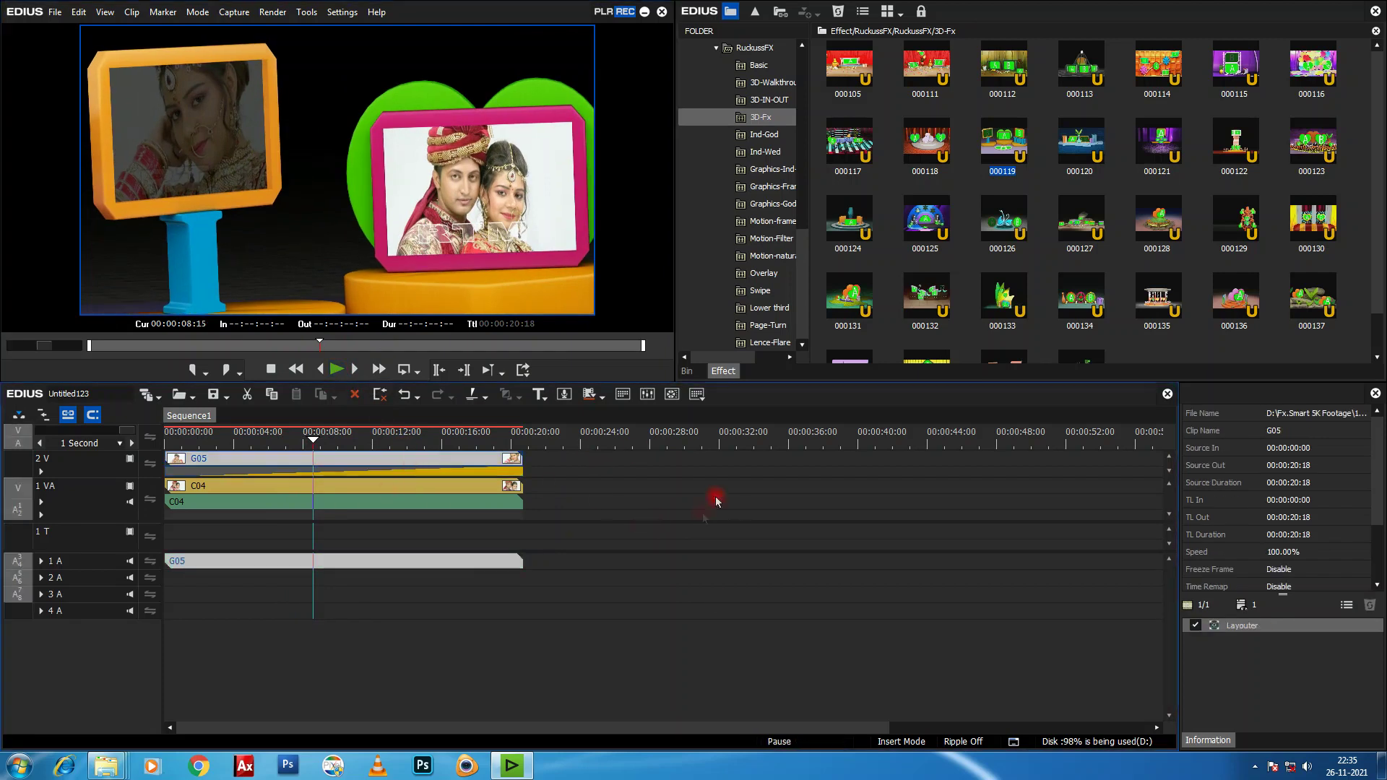
Delete the G05 clip from track 2 V and apply the 3D-Walkthrough effect 000101 to the C04 clip on 1 VA.
key("Delete")
left_click(769, 135)
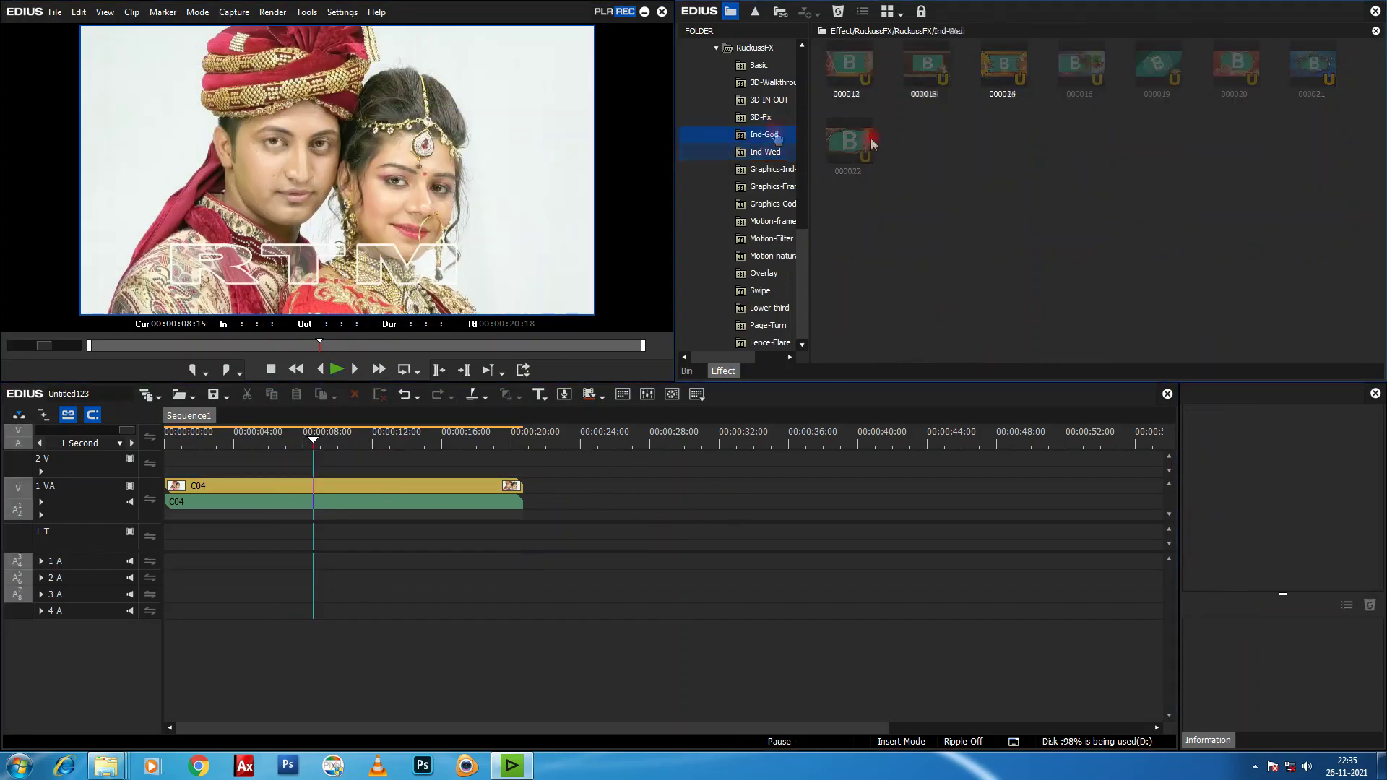
left_click(770, 86)
left_click_drag(924, 69, 373, 493)
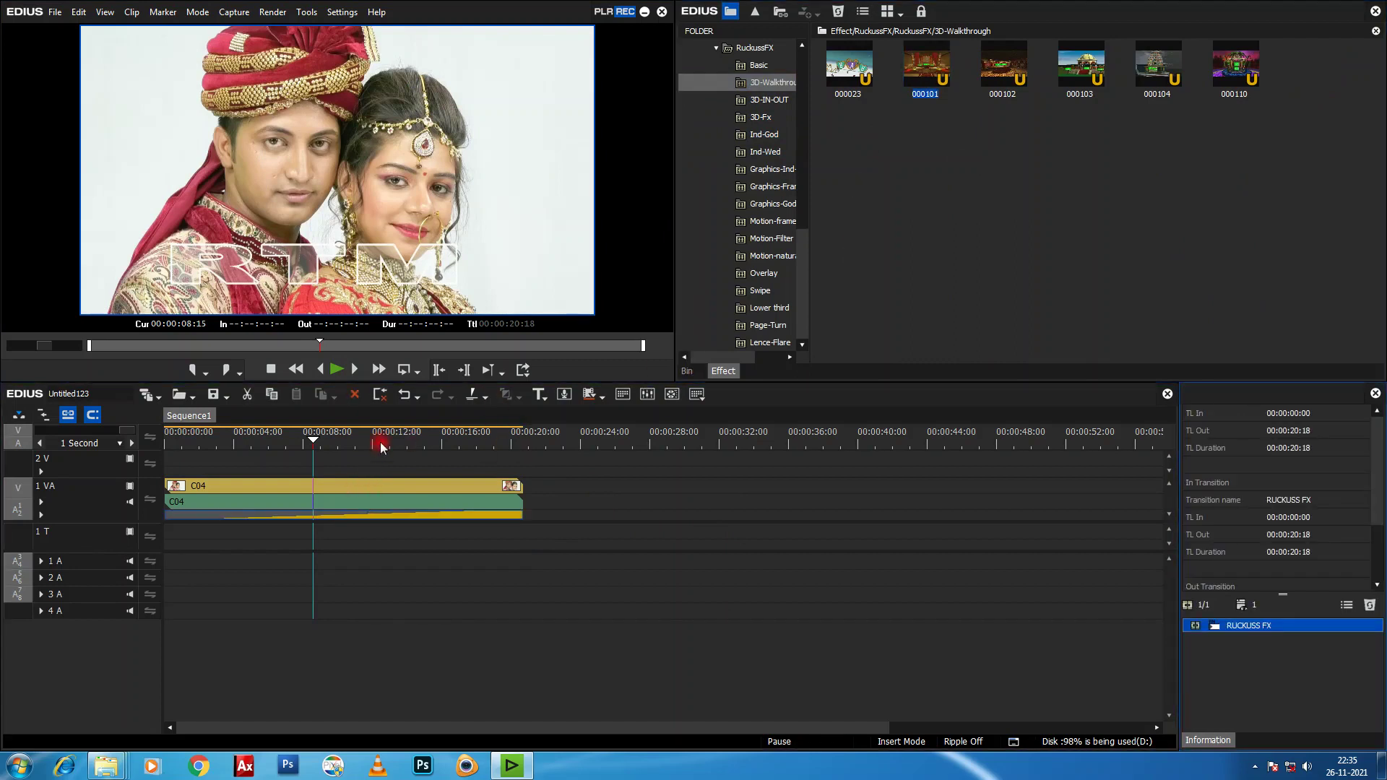
left_click(382, 443)
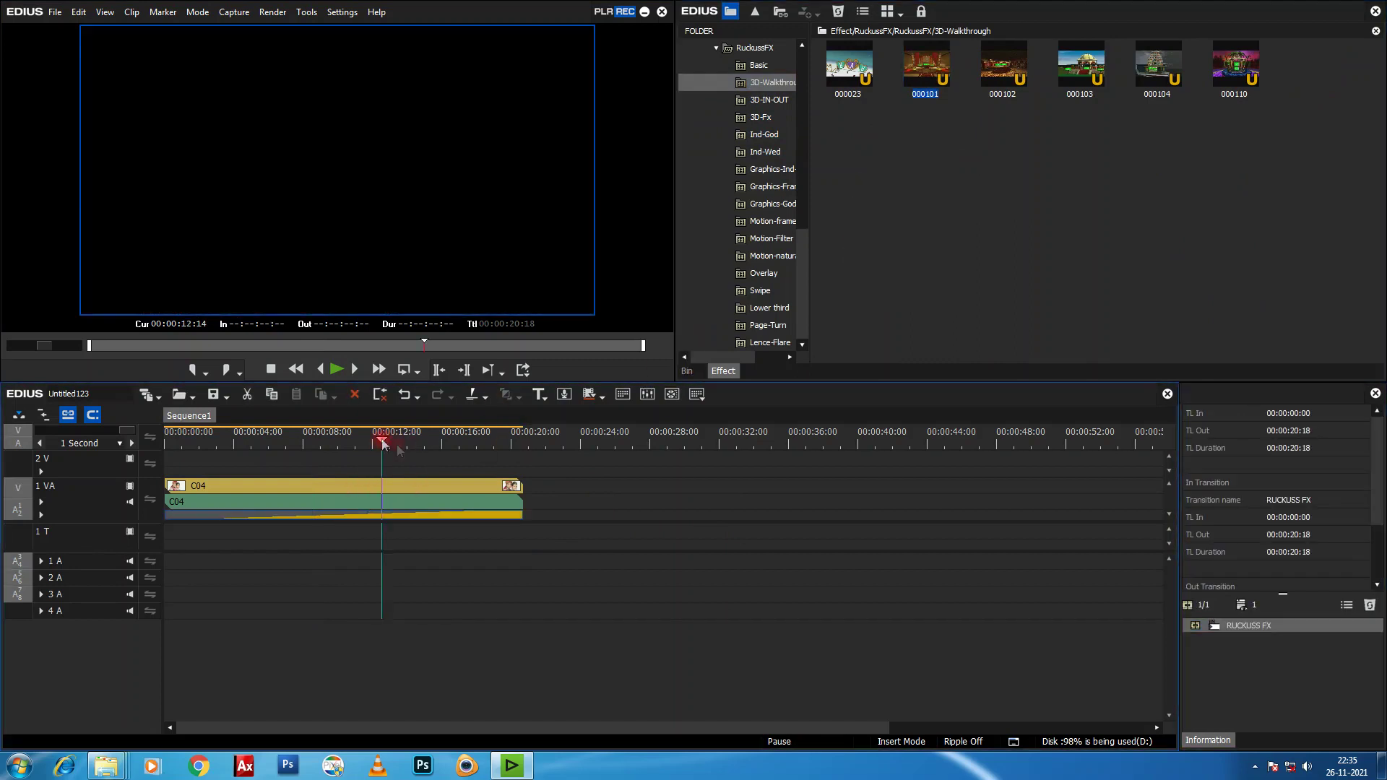
Place the G05 clip from the bin at the start of track 2 V.
left_click(688, 372)
left_click_drag(1040, 87, 179, 473)
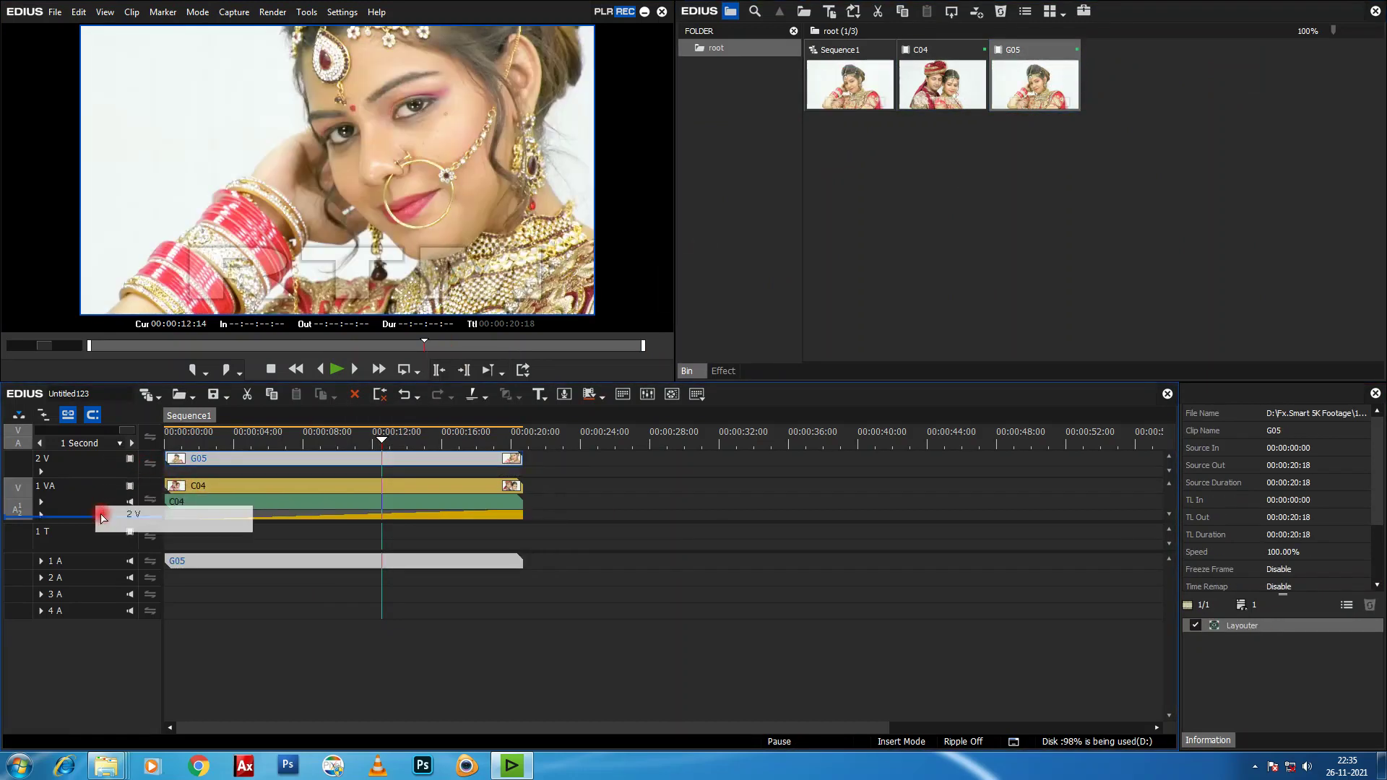
Preview the 3D-Walkthrough effect 000101 with the C04 and G05 clips by scrubbing the timeline and playing the sequence.
left_click(378, 443)
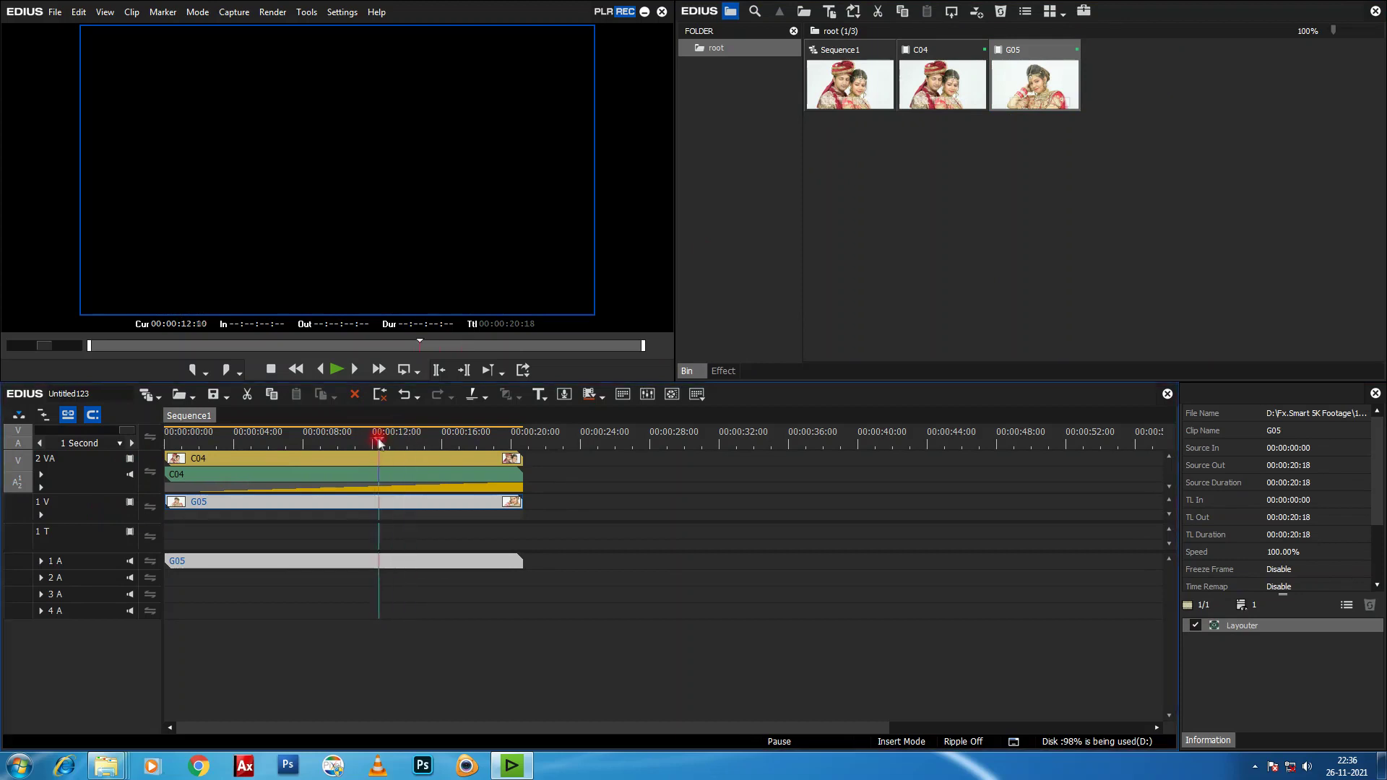
right_click(436, 437)
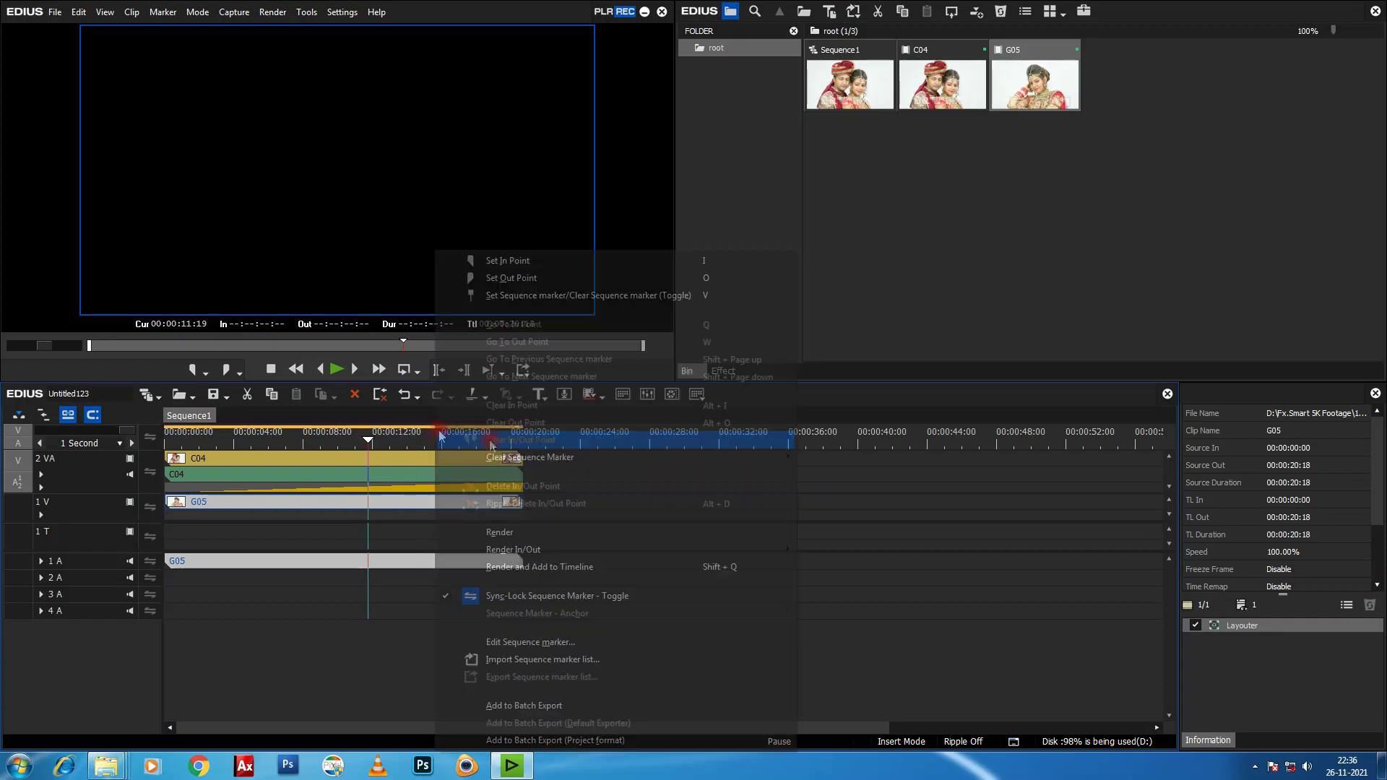
left_click(564, 538)
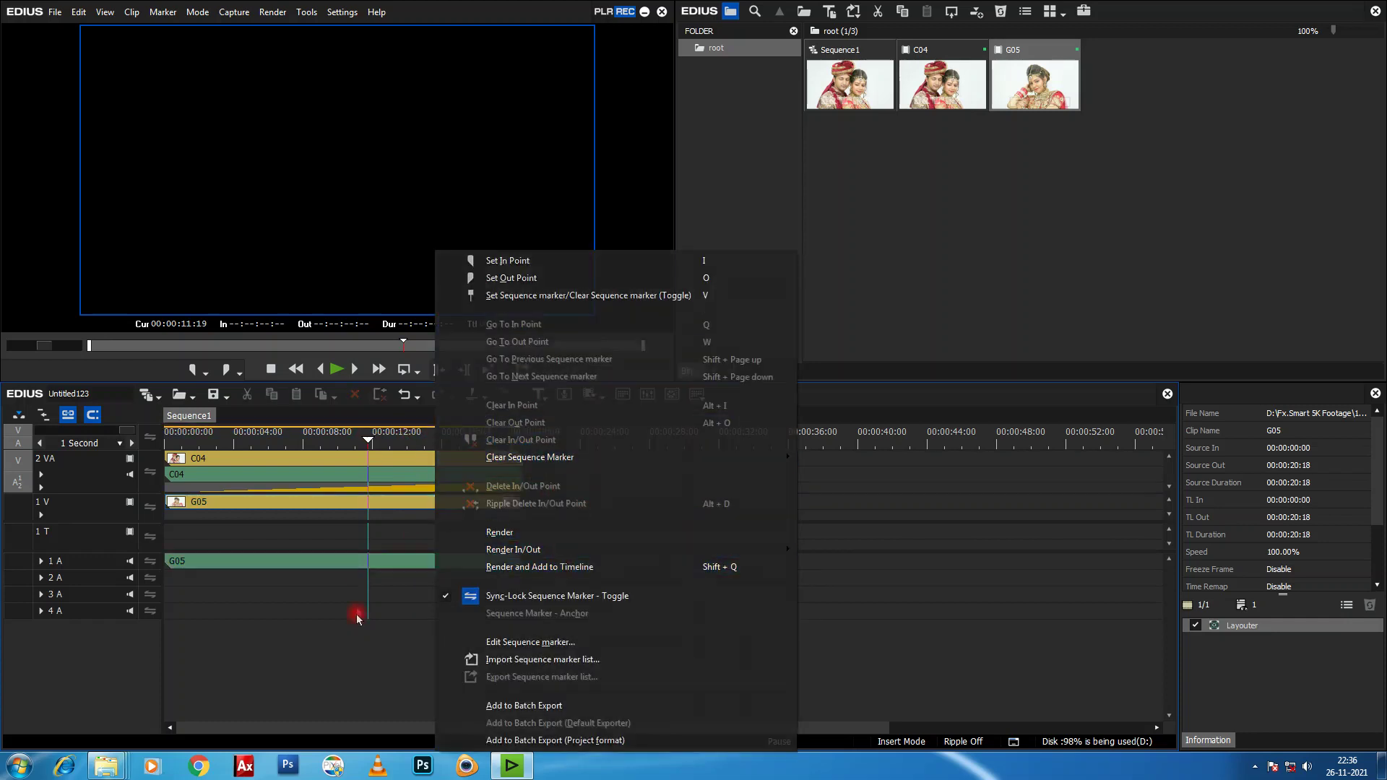
mouse_move(429, 442)
left_mouse_down()
mouse_move(370, 452)
mouse_move(404, 450)
left_mouse_up()
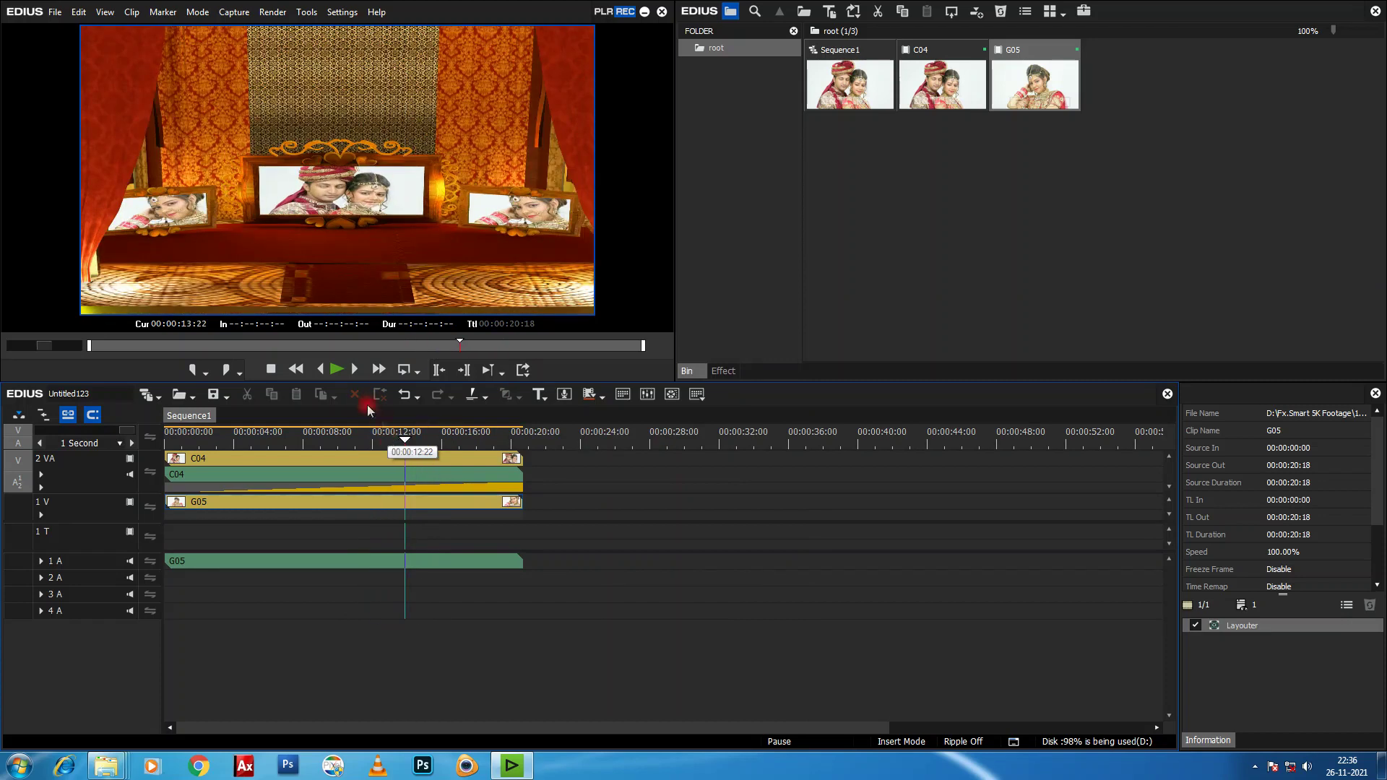
left_click(337, 370)
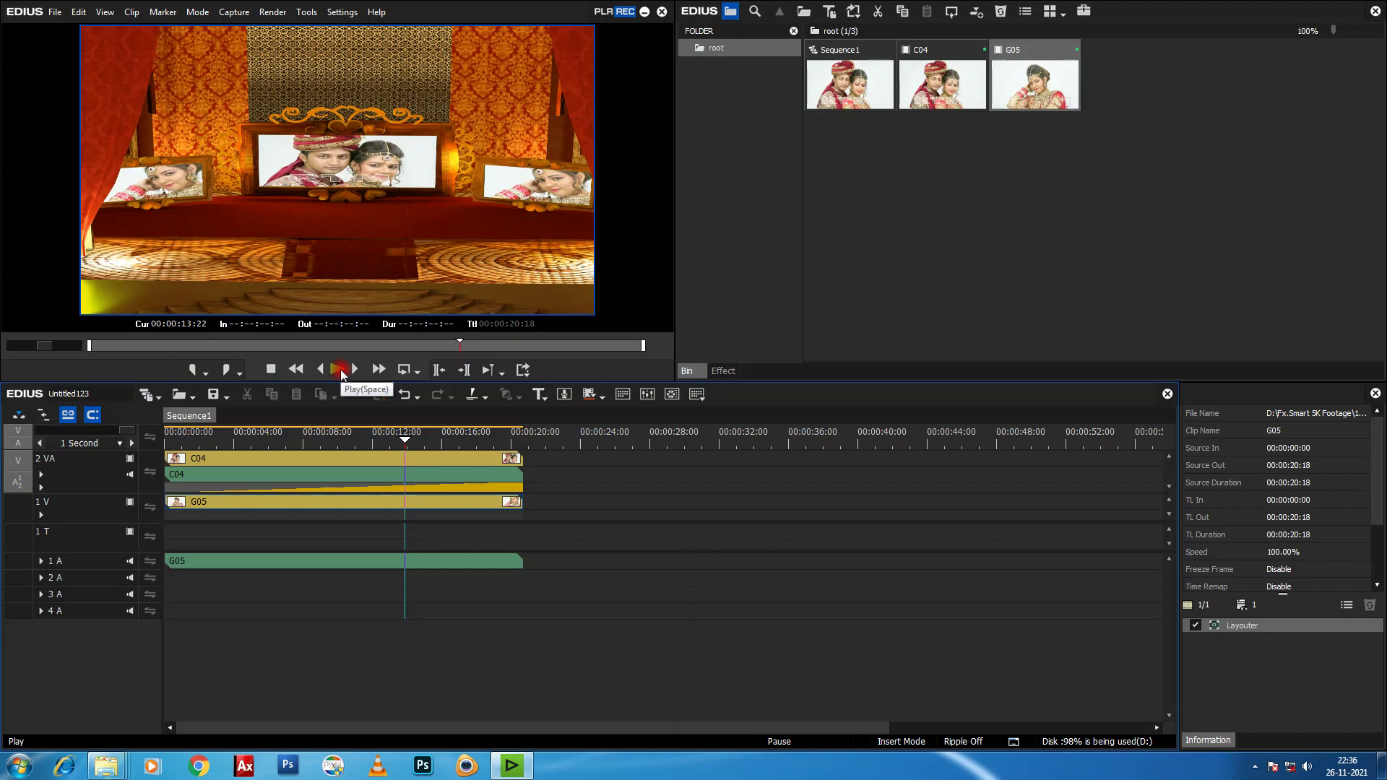
left_click(340, 370)
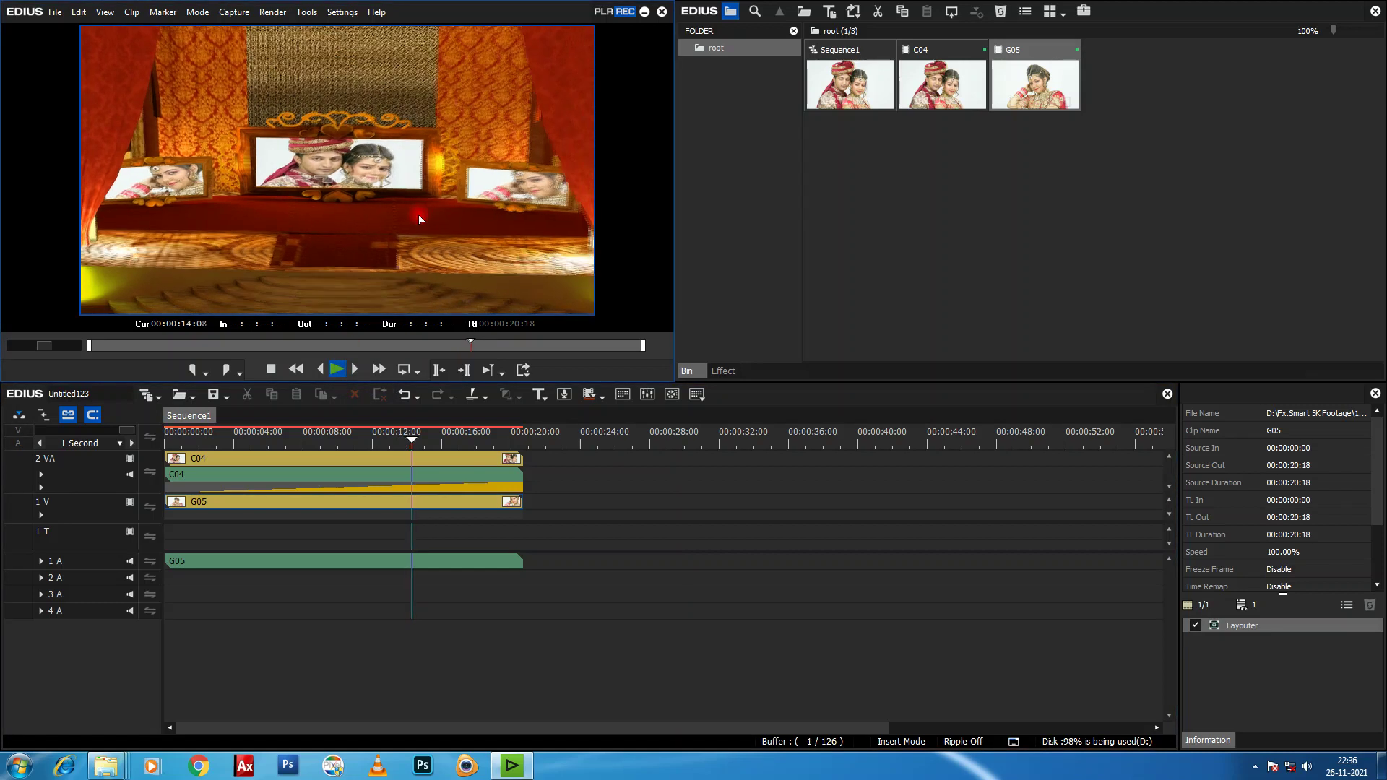
left_click(340, 370)
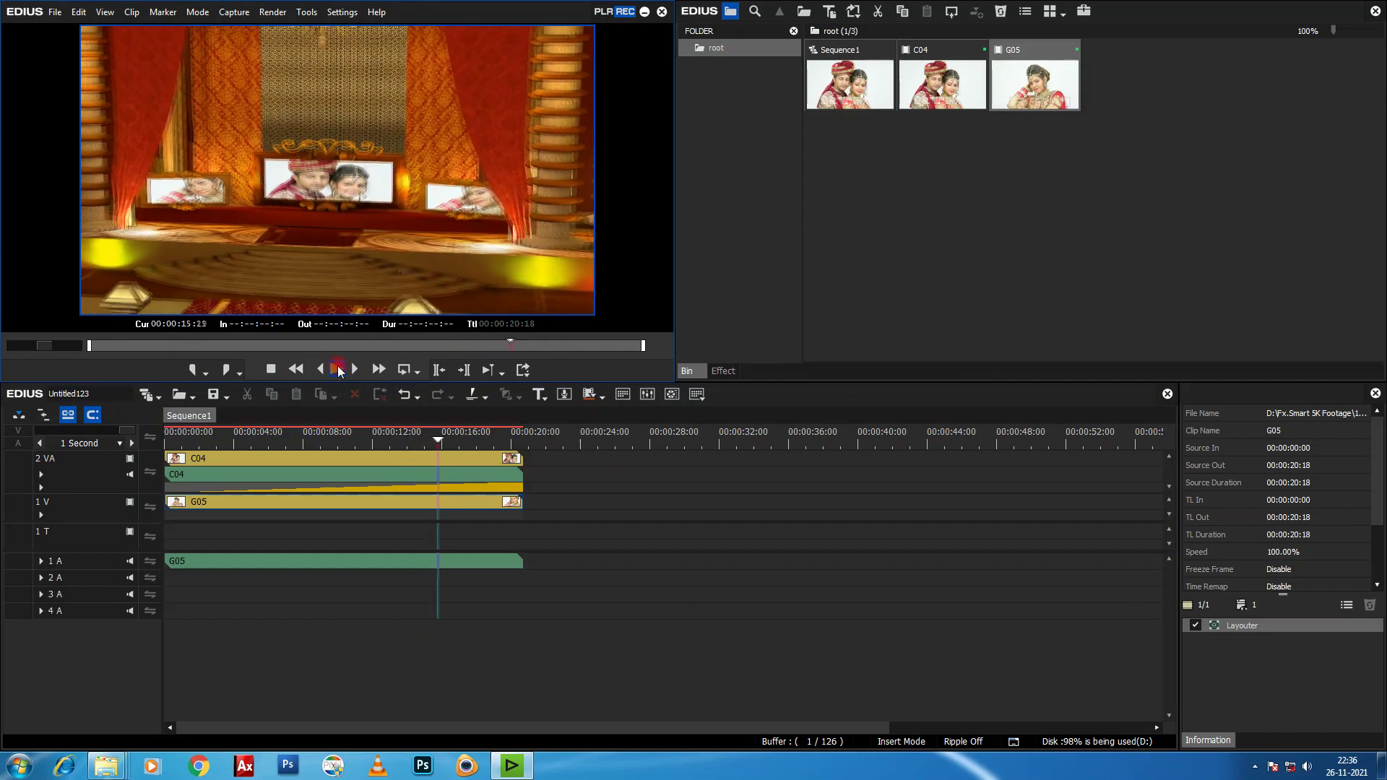
Browse the RuckussFX effect folders from Ind-God through the Graphics, Motion, Overlay, Swipe and Page-Turn folders to Lence-Flare.
left_click(722, 371)
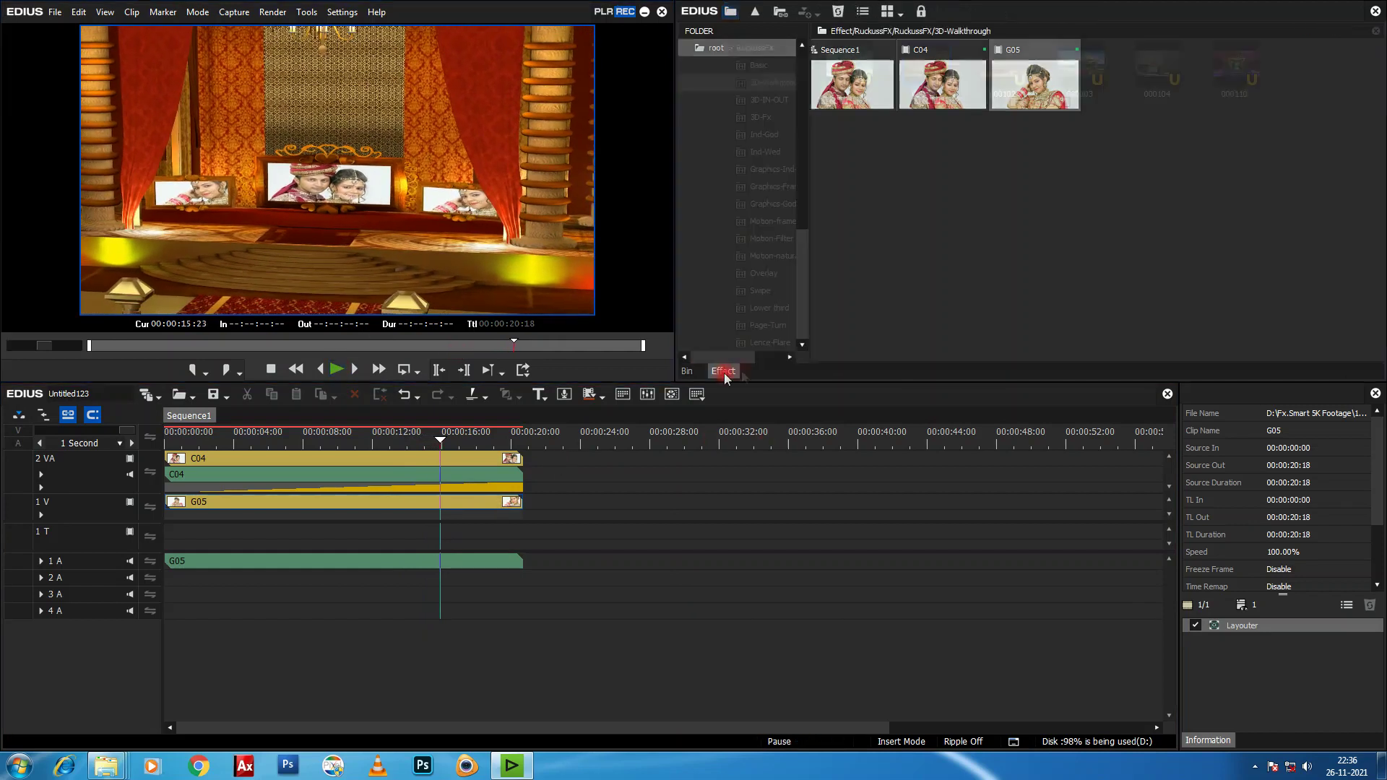
left_click(766, 134)
left_click(778, 171)
left_click(782, 186)
left_click(781, 204)
left_click(782, 221)
left_click(780, 238)
left_click(780, 257)
left_click(776, 273)
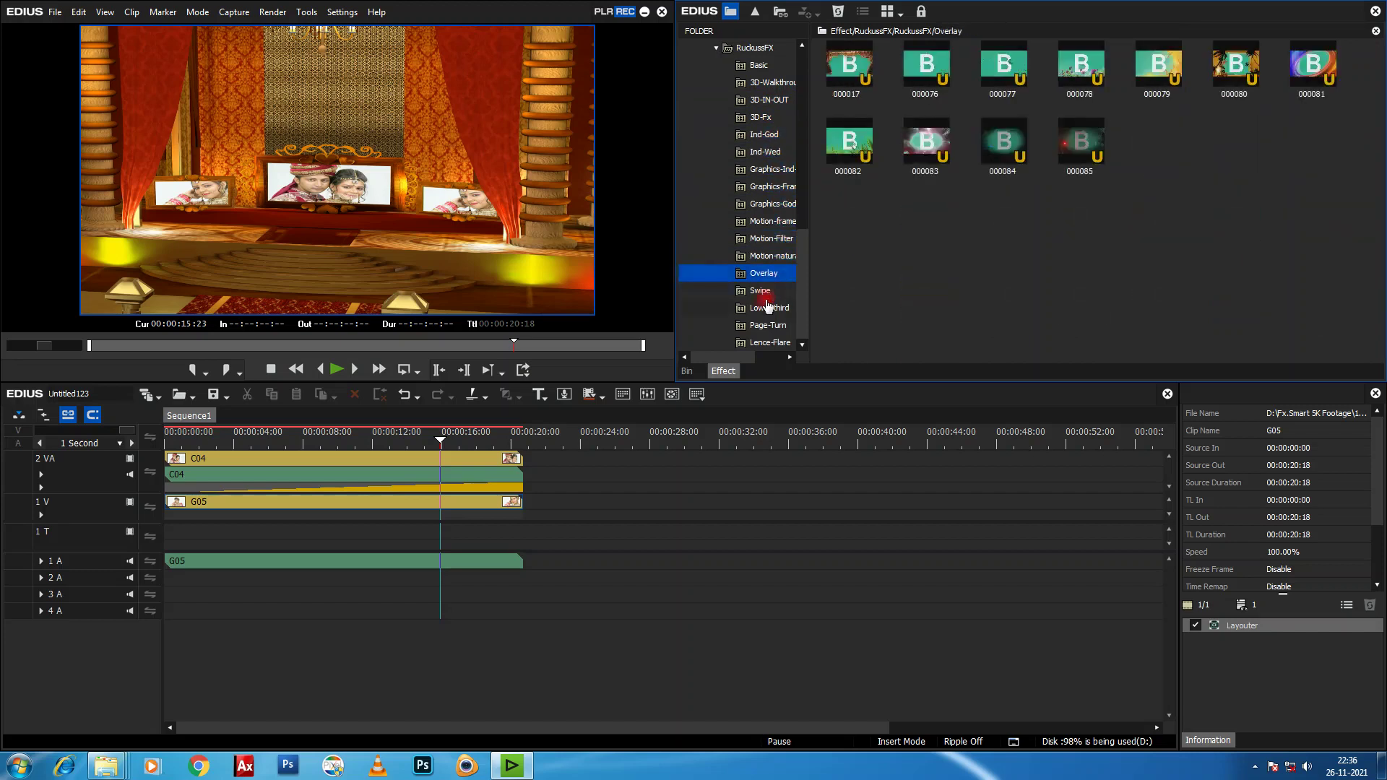
left_click(767, 290)
left_click(772, 328)
left_click(778, 343)
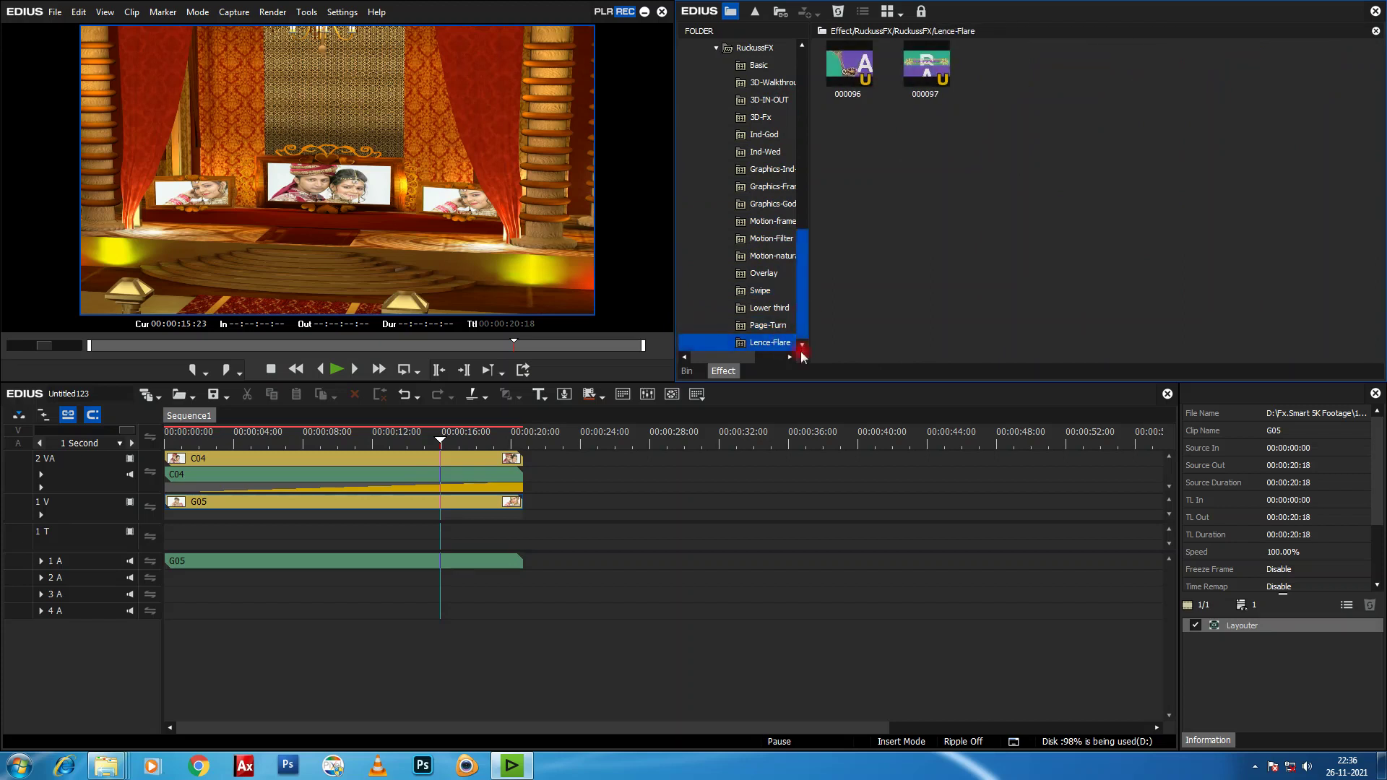